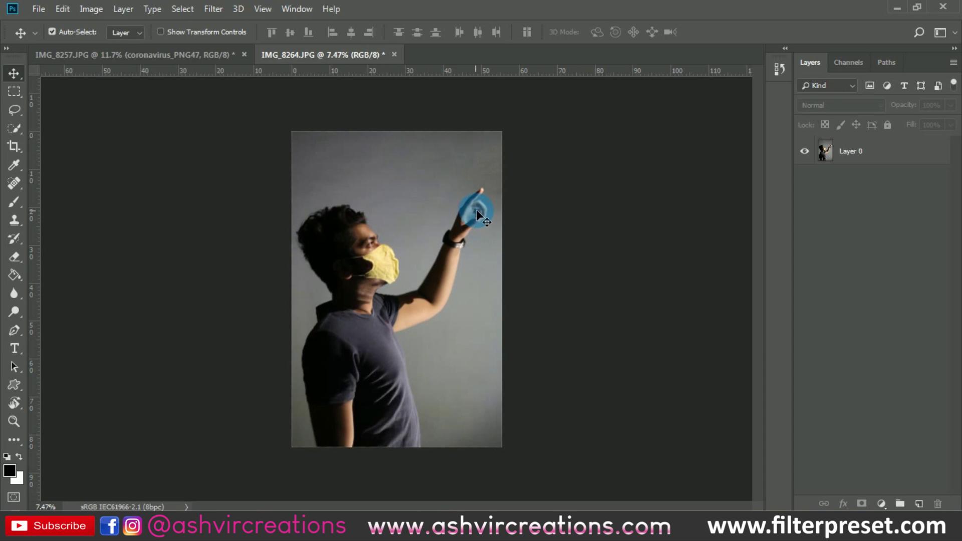
# Crop Layer 0 at a 4 : 5 (8 : 10) ratio, extending the canvas above and to both sides of the photo.
pyautogui.click(846, 153)
pyautogui.scroll(1, 514, 230)
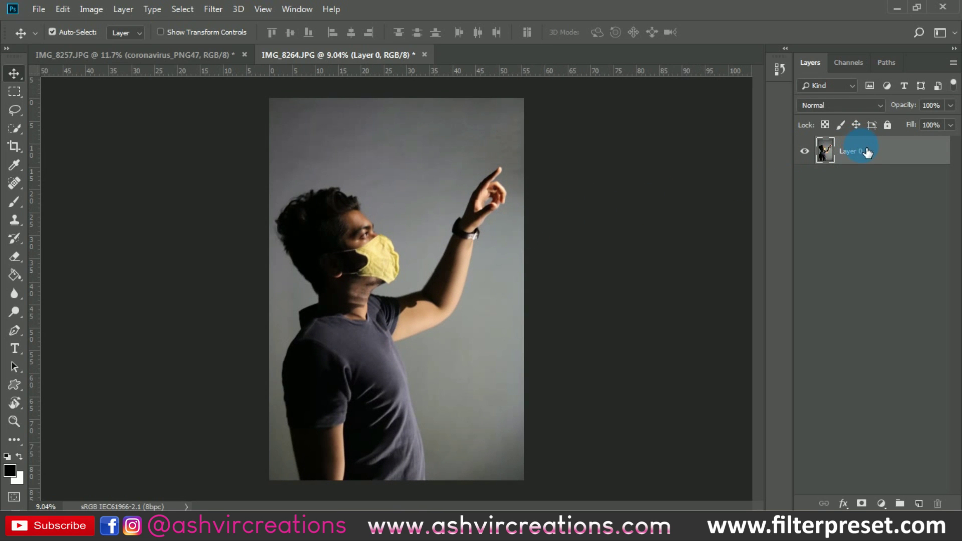
pyautogui.click(19, 144)
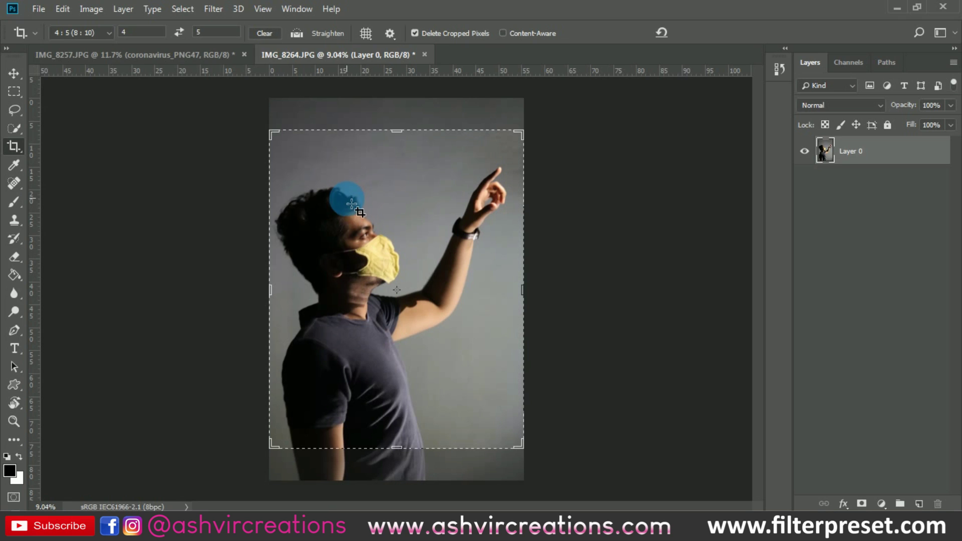
pyautogui.click(89, 32)
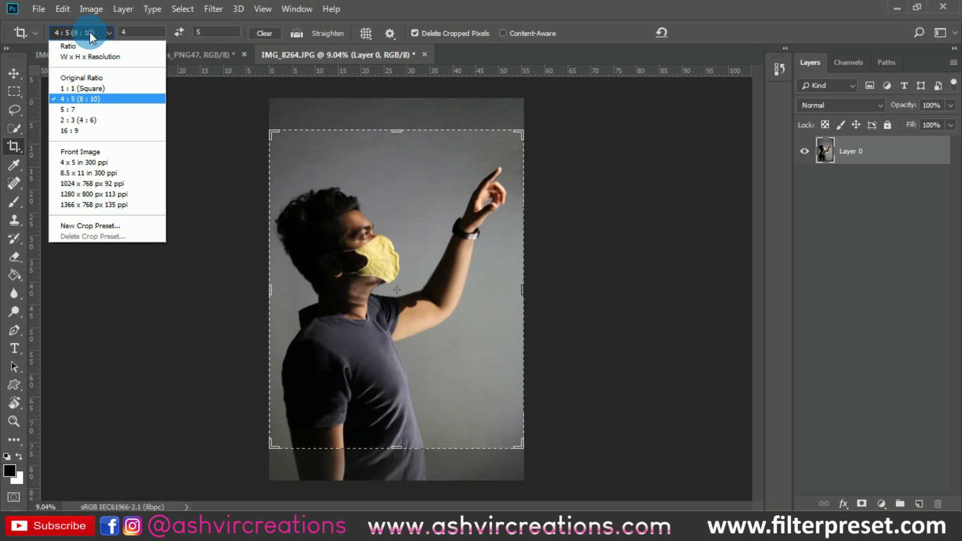
pyautogui.click(94, 99)
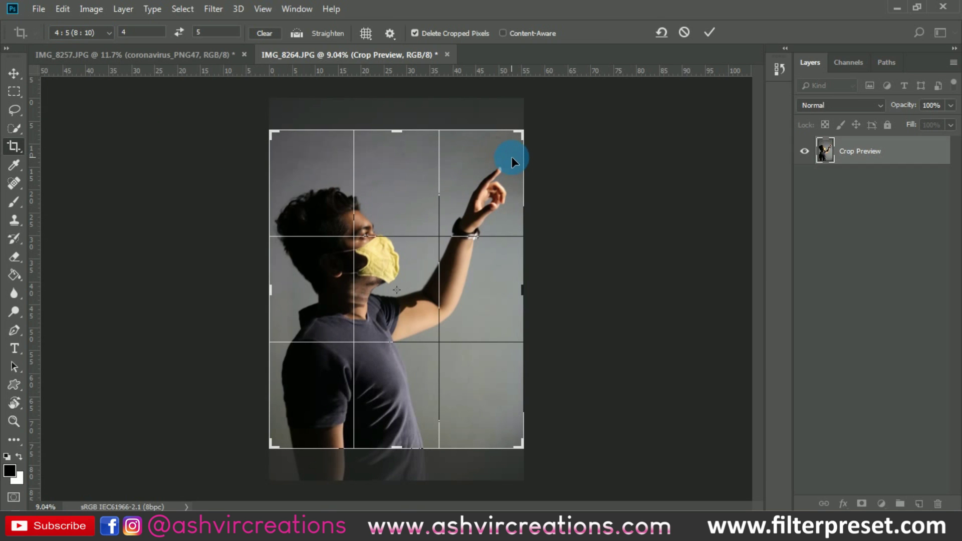
pyautogui.moveTo(523, 132); pyautogui.dragTo(563, 113)
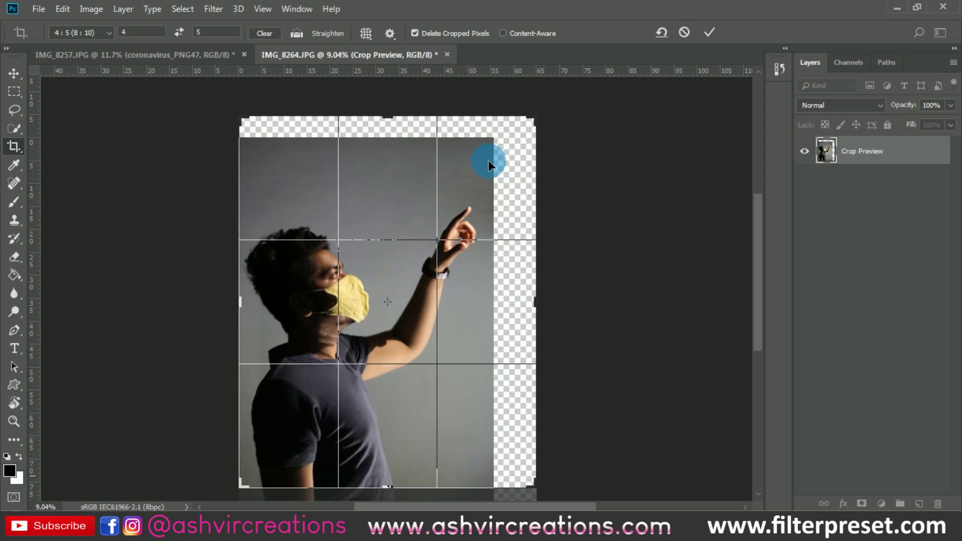
pyautogui.moveTo(430, 219); pyautogui.dragTo(430, 221)
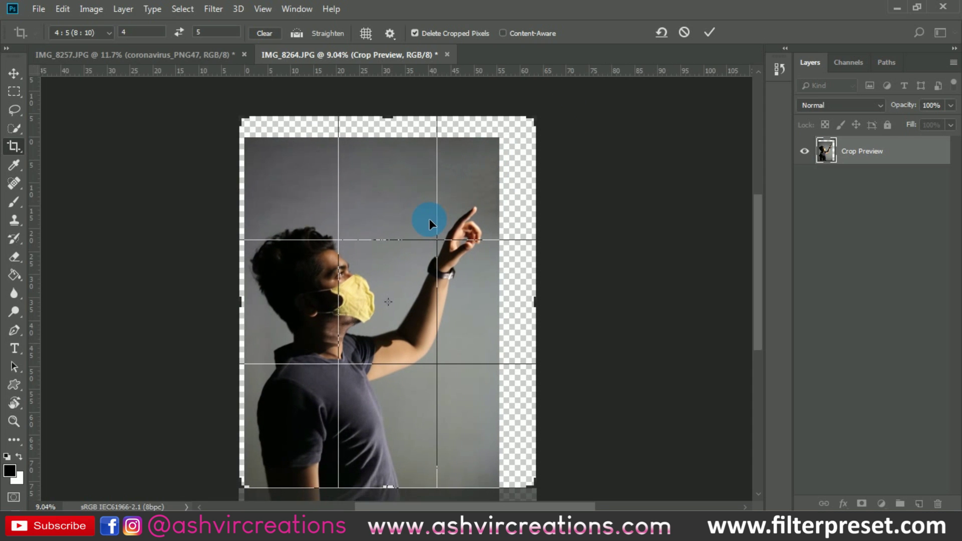
pyautogui.click(708, 33)
pyautogui.press('v')
# Duplicate Layer 0 within the same document.
pyautogui.rightClick(888, 148)
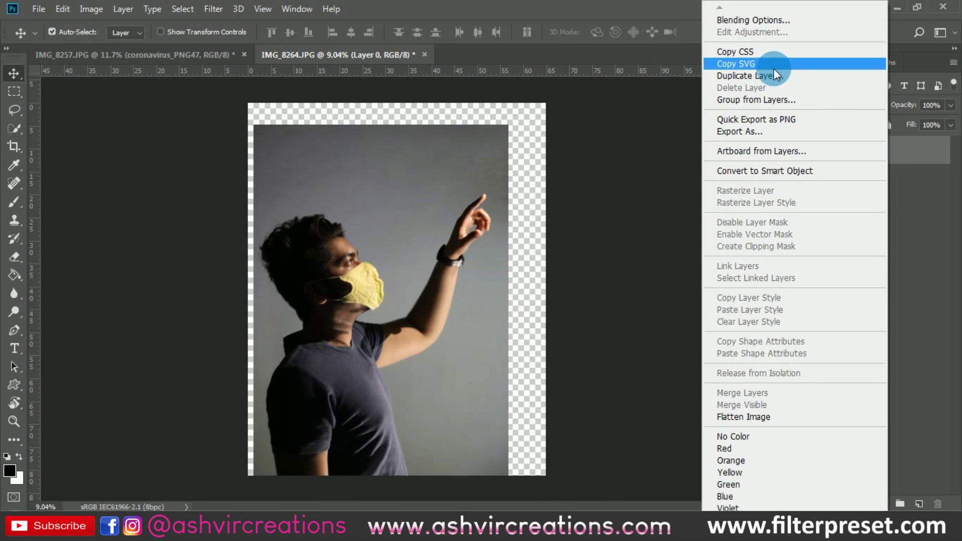
pyautogui.click(770, 76)
pyautogui.click(591, 131)
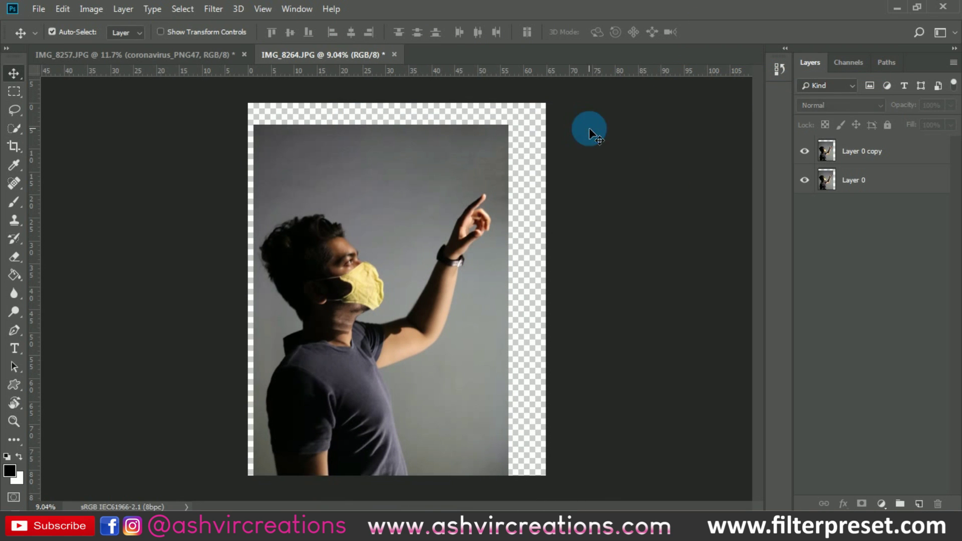
# Select the photo's right-hand background strip on Layer 0 copy and stretch it outward over the empty right side of the canvas, then deselect.
pyautogui.click(857, 156)
pyautogui.scroll(1, 440, 210)
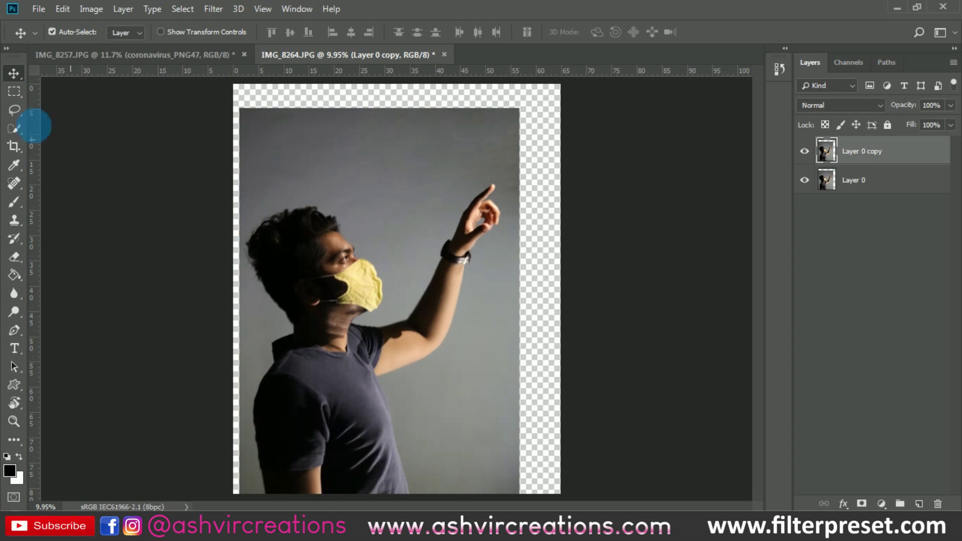
pyautogui.click(14, 92)
pyautogui.scroll(-1, 391, 151)
pyautogui.moveTo(492, 114); pyautogui.dragTo(606, 469)
pyautogui.scroll(-2, 254, 168)
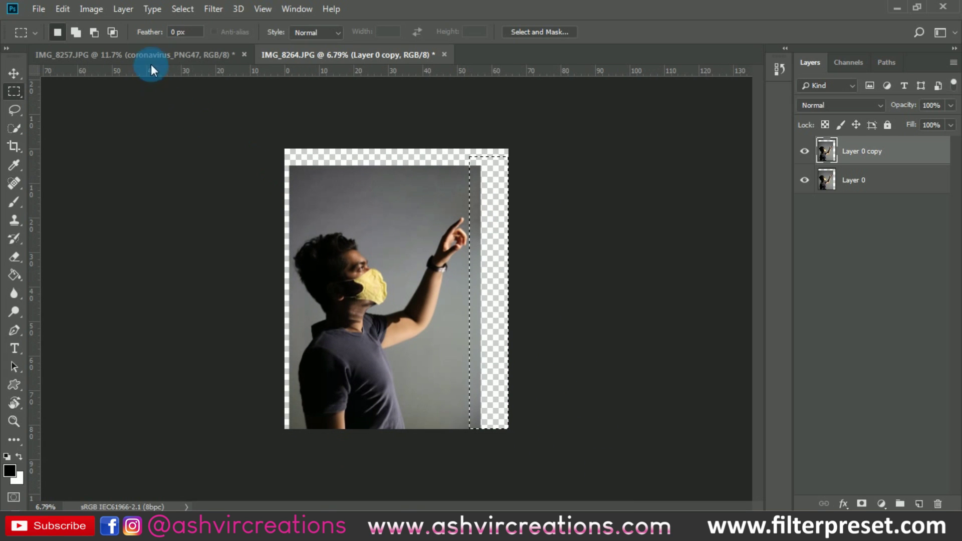
pyautogui.hotkey('ctrl', 't')
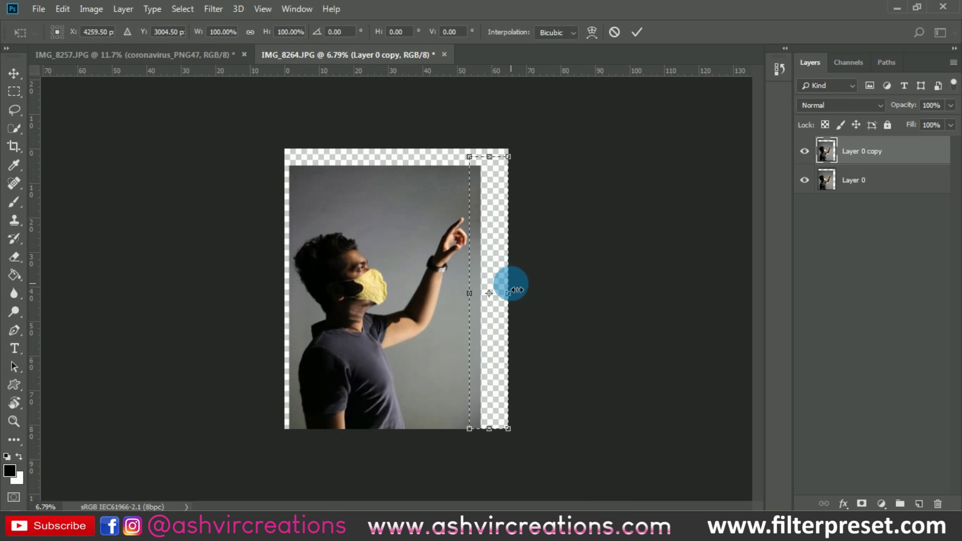
pyautogui.moveTo(522, 299); pyautogui.dragTo(605, 284)
pyautogui.press('Return')
pyautogui.hotkey('ctrl', 'd')
pyautogui.scroll(1, 497, 186)
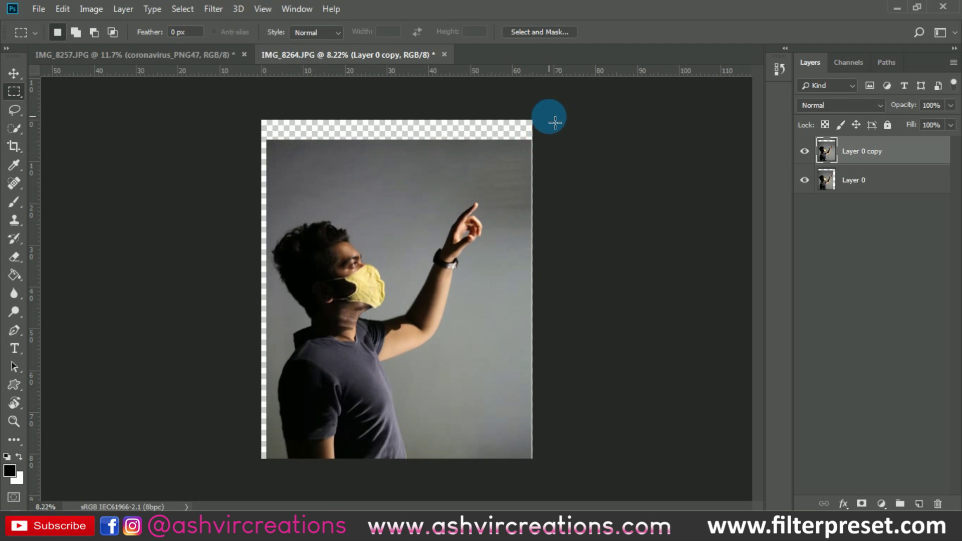
# Select the background strip above the man's raised finger and stretch it upward over the empty area above the photo, then deselect.
pyautogui.moveTo(559, 122); pyautogui.dragTo(233, 193)
pyautogui.scroll(1, 354, 149)
pyautogui.hotkey('ctrl', 't')
pyautogui.hotkey('ctrl', '-')
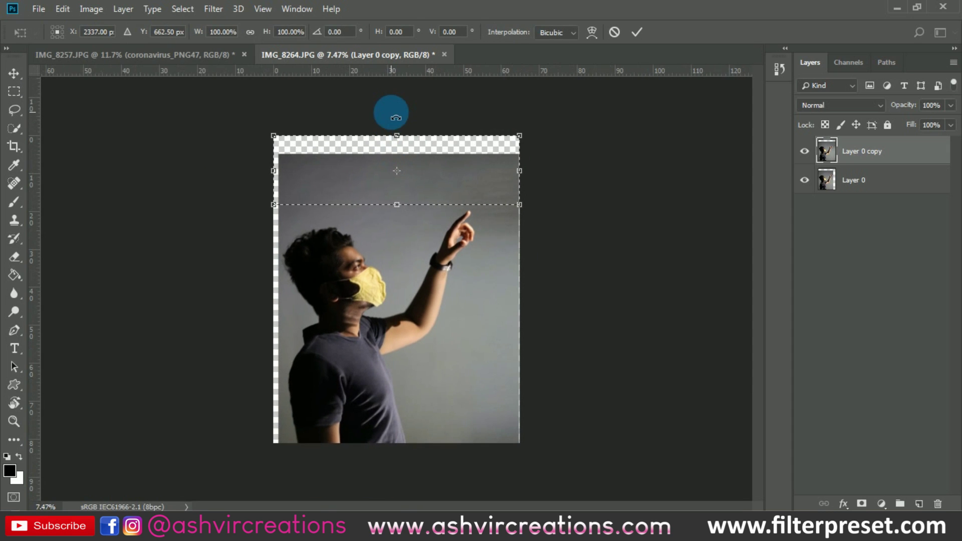
pyautogui.moveTo(396, 136); pyautogui.dragTo(397, 105)
pyautogui.press('Return')
pyautogui.scroll(1, 447, 164)
pyautogui.hotkey('ctrl', 'd')
# Select the narrow strip along the photo's left edge and stretch it outward past the canvas to fill the gap.
pyautogui.scroll(-2, 454, 171)
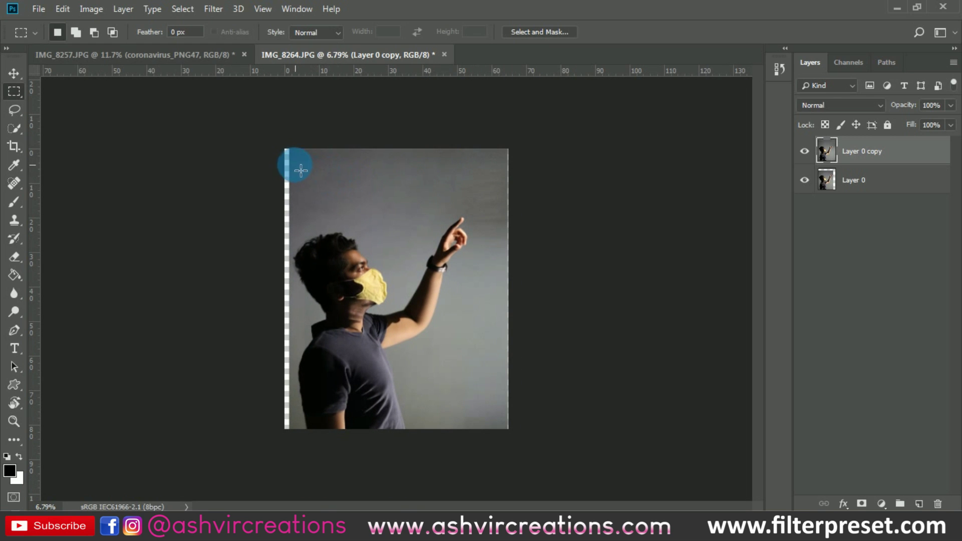
pyautogui.moveTo(296, 151); pyautogui.dragTo(197, 498)
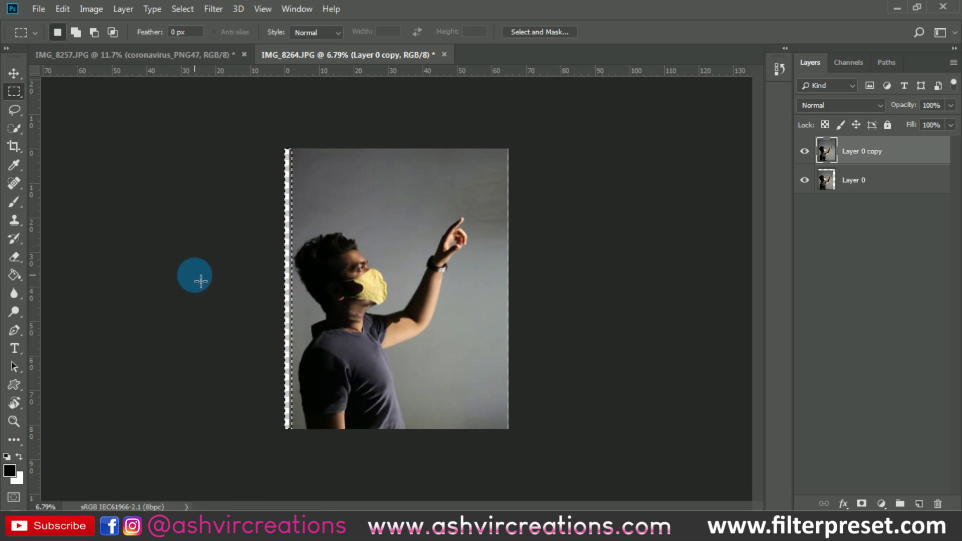
pyautogui.hotkey('ctrl', 't')
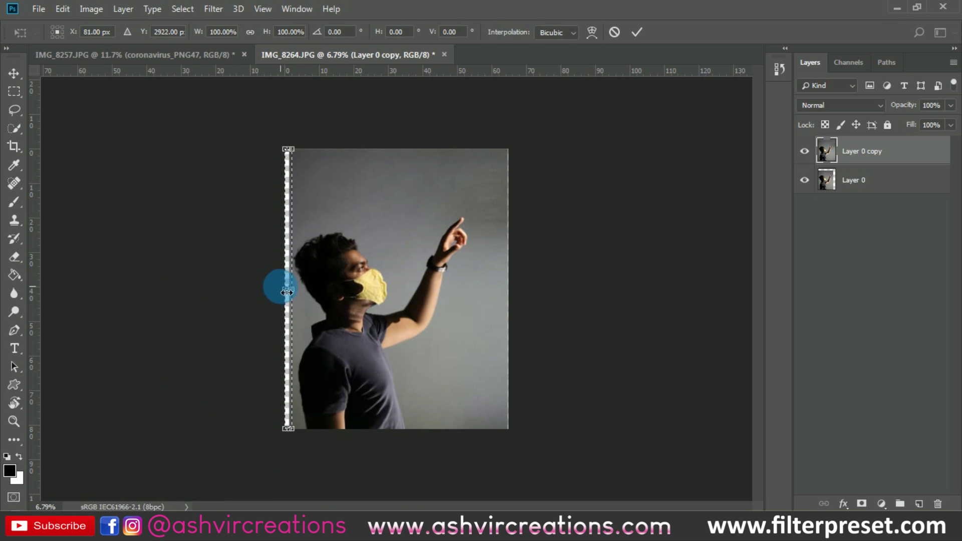
pyautogui.moveTo(284, 289); pyautogui.dragTo(239, 290)
pyautogui.click(637, 32)
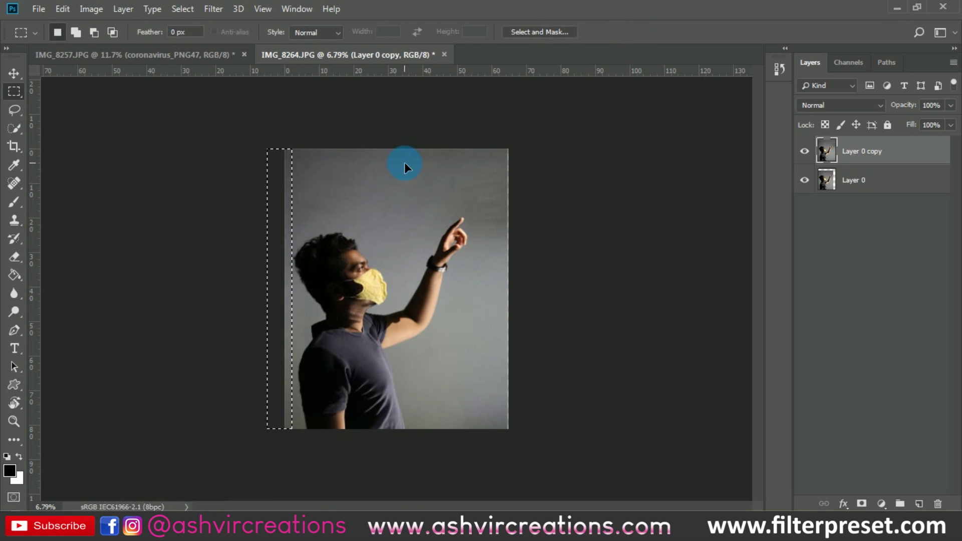
# Select a thin strip at the photo's right edge and widen it slightly to cover the remaining sliver.
pyautogui.moveTo(499, 146); pyautogui.dragTo(537, 333)
pyautogui.hotkey('ctrl', 't')
pyautogui.scroll(4, 513, 279)
pyautogui.moveTo(585, 290); pyautogui.dragTo(596, 291)
pyautogui.press('Return')
pyautogui.scroll(-3, 565, 235)
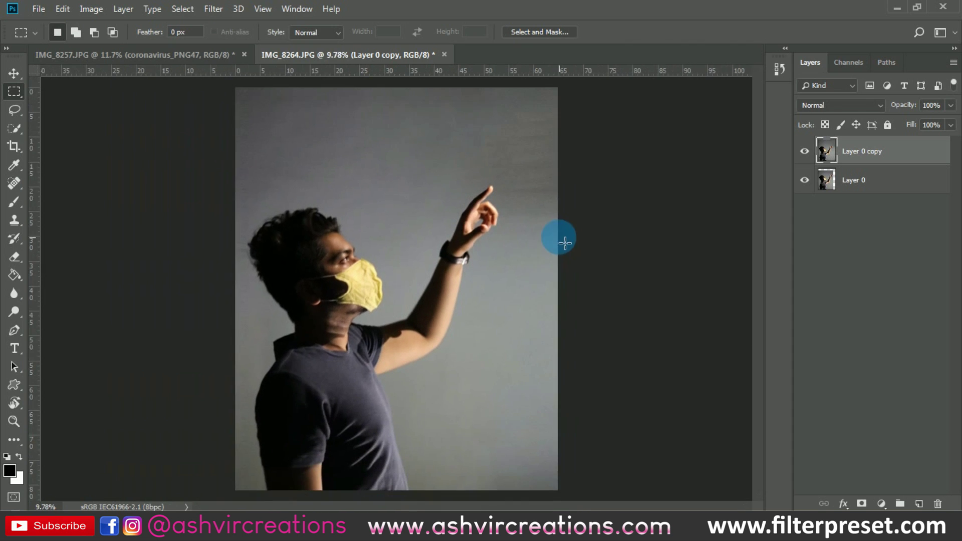
# Crop the image to its current canvas bounds with cropped pixels deleted.
pyautogui.click(15, 147)
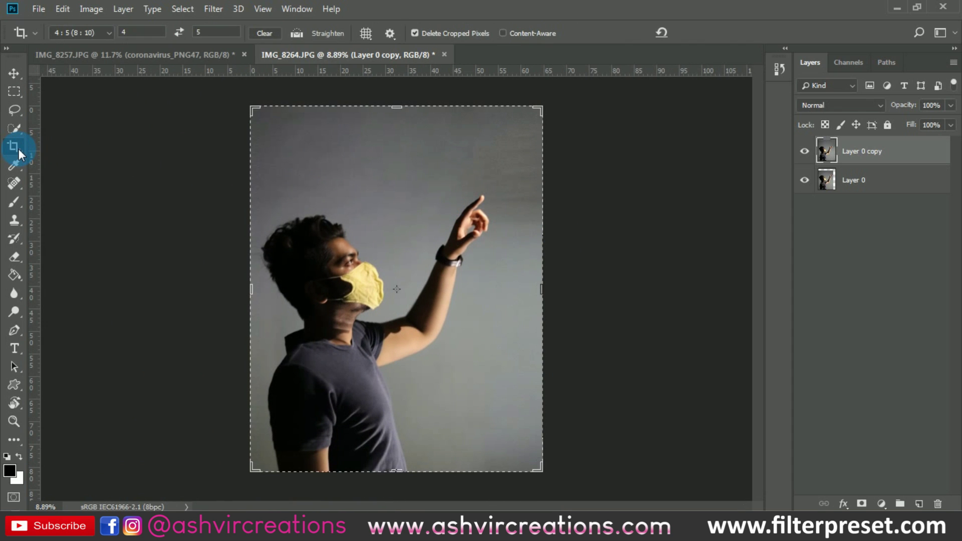
pyautogui.press('Return')
pyautogui.press('v')
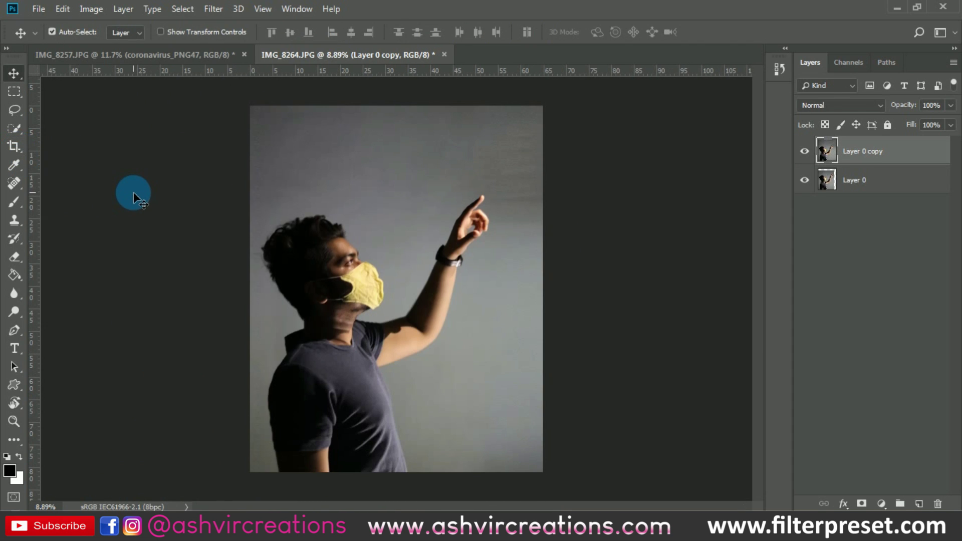
# Add a new layer and paint a vertical black (#000000) stroke through the image centre with the soft 2165 px brush.
pyautogui.hotkey('ctrl', '0')
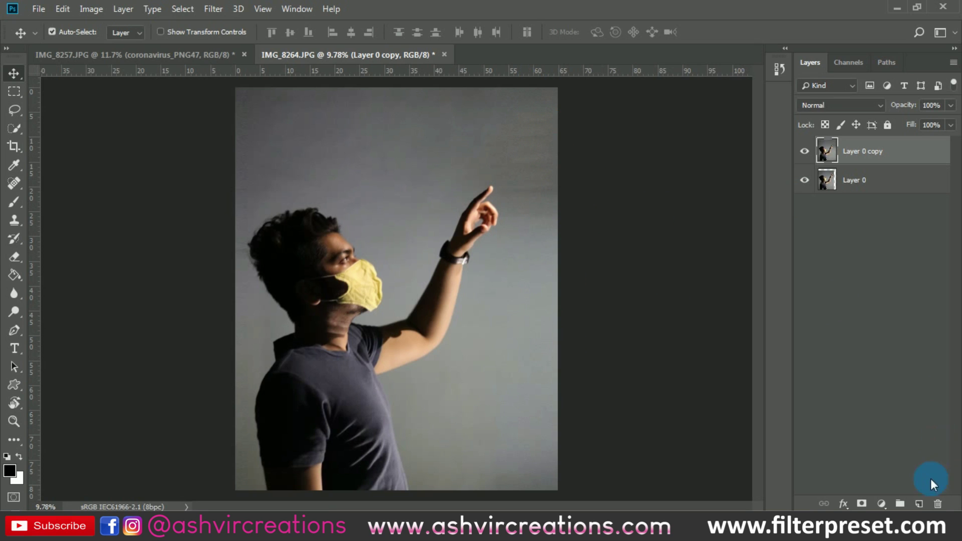
pyautogui.click(928, 505)
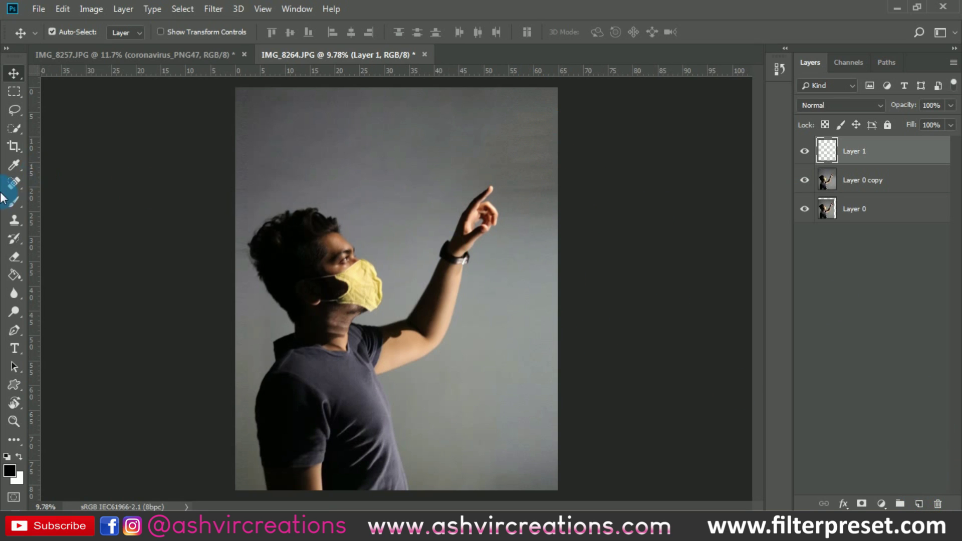
pyautogui.click(14, 203)
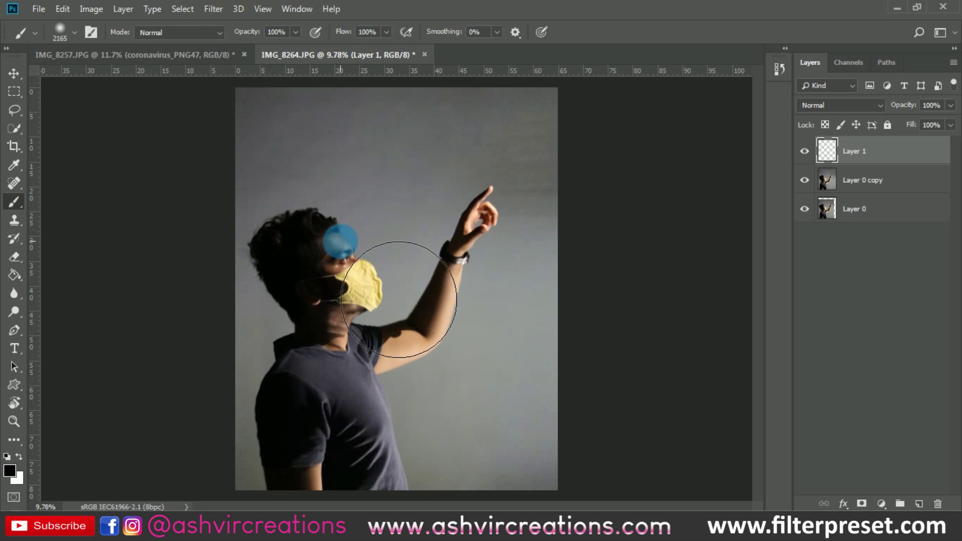
pyautogui.click(11, 471)
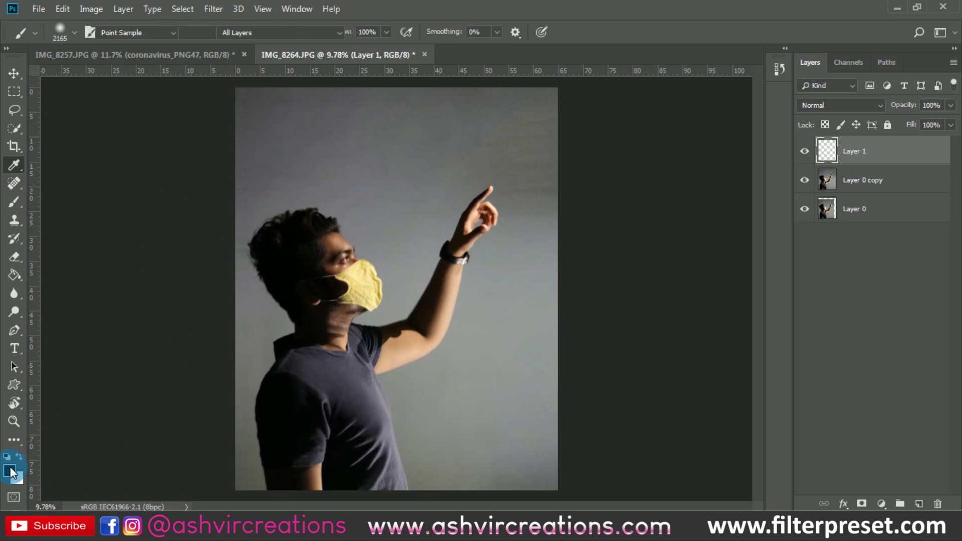
pyautogui.moveTo(619, 198)
pyautogui.mouseDown()
pyautogui.moveTo(625, 142)
pyautogui.moveTo(589, 263)
pyautogui.moveTo(568, 269)
pyautogui.mouseUp()
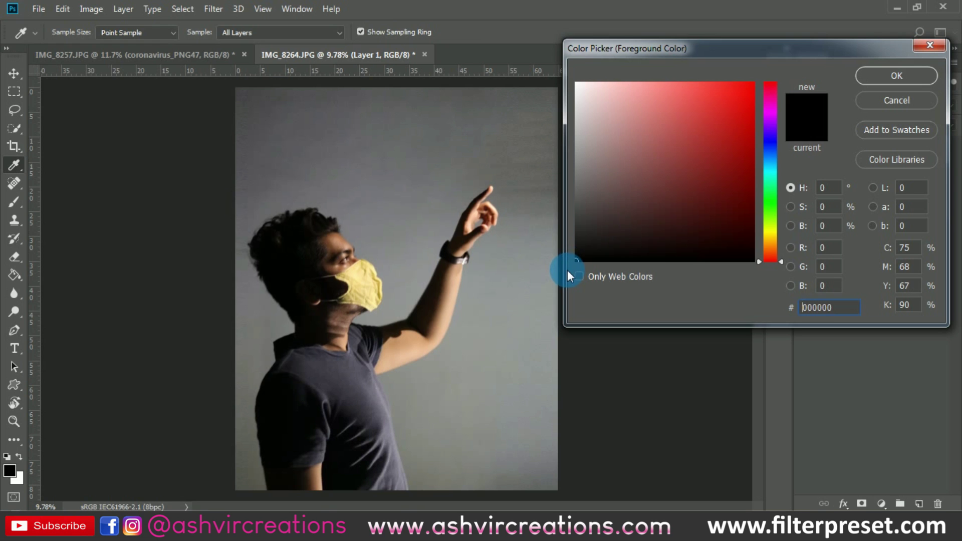
pyautogui.click(874, 75)
pyautogui.scroll(-2, 416, 251)
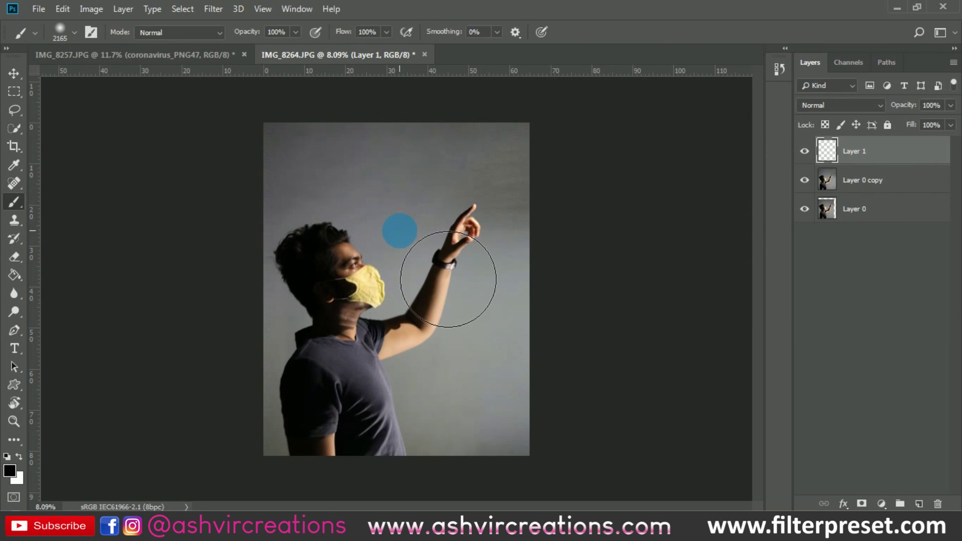
pyautogui.moveTo(419, 143); pyautogui.dragTo(413, 492)
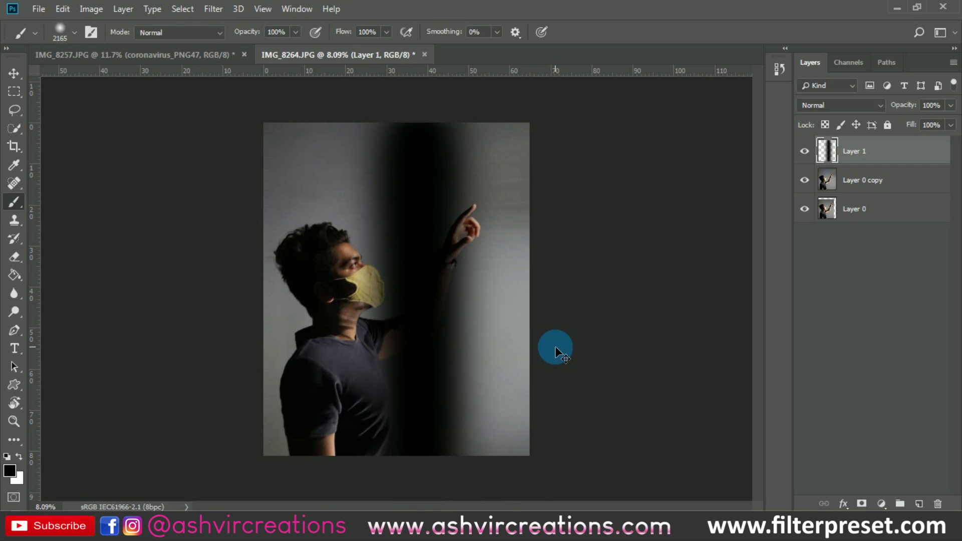
# Move the black stroke past the canvas's right edge and widen it to about 241% so it forms a soft shadow.
pyautogui.hotkey('ctrl', 't')
pyautogui.moveTo(485, 291)
pyautogui.mouseDown()
pyautogui.moveTo(496, 255)
pyautogui.moveTo(571, 239)
pyautogui.mouseUp()
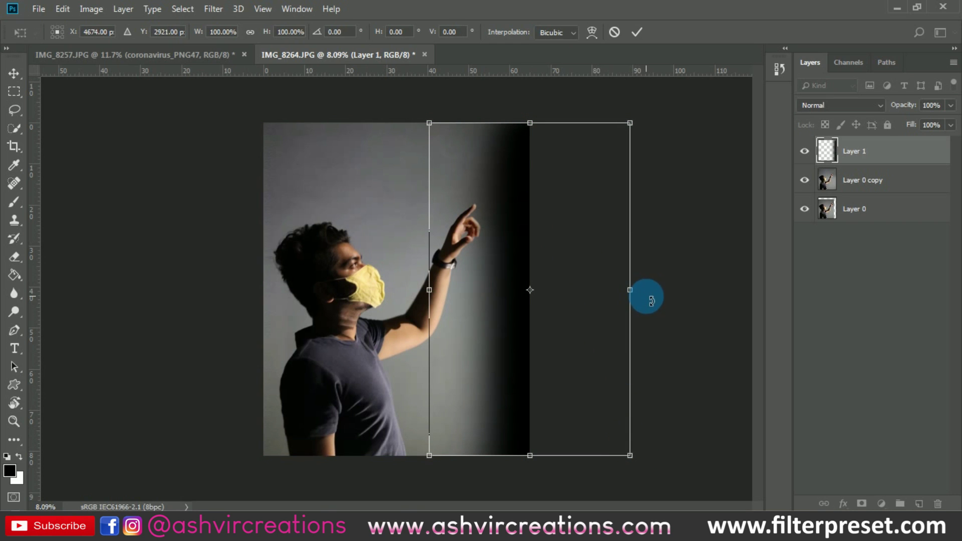
pyautogui.moveTo(630, 290); pyautogui.dragTo(678, 286)
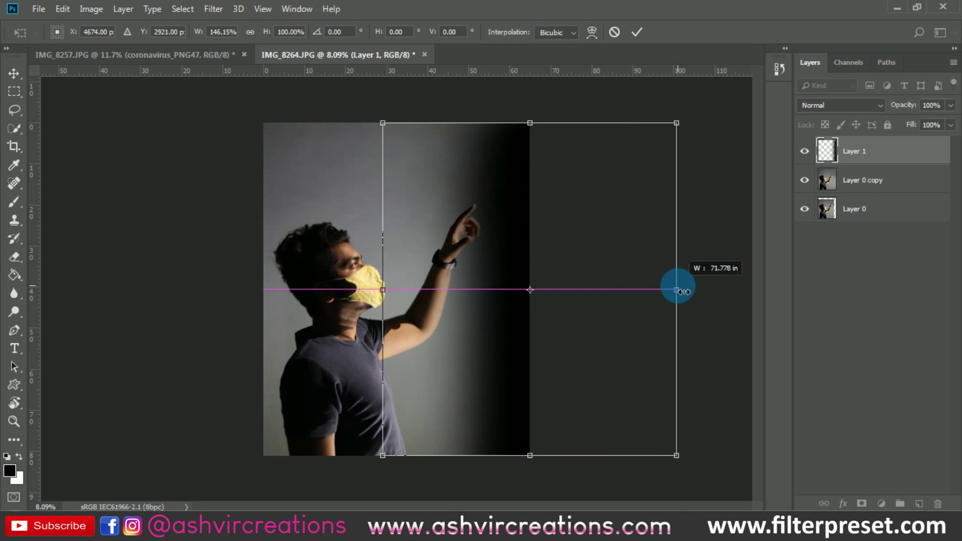
pyautogui.moveTo(536, 236); pyautogui.dragTo(580, 230)
pyautogui.hotkey('ctrl', '-')
pyautogui.moveTo(631, 287); pyautogui.dragTo(692, 281)
pyautogui.hotkey('ctrl', '-')
pyautogui.moveTo(507, 235); pyautogui.dragTo(526, 227)
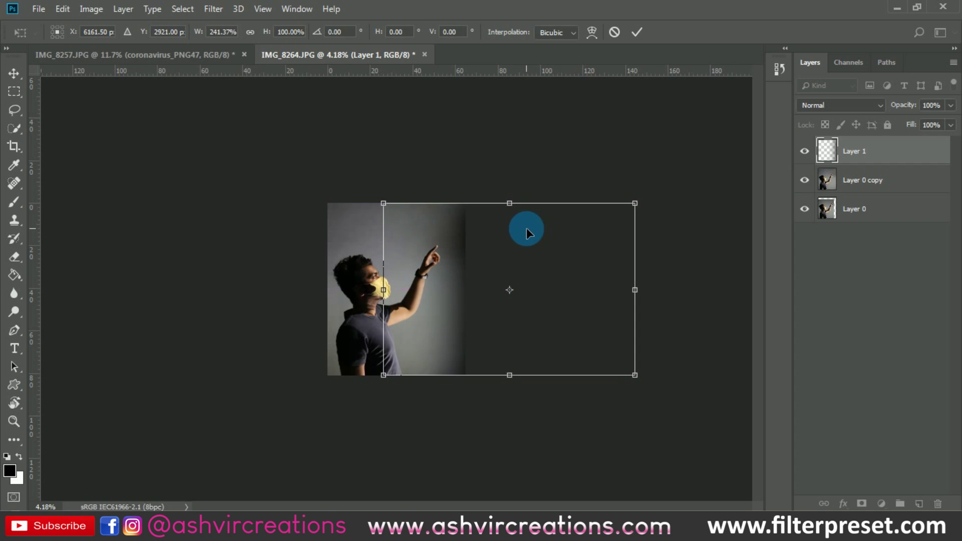
pyautogui.hotkey('ctrl', '+')
pyautogui.press('Return')
pyautogui.press('b')
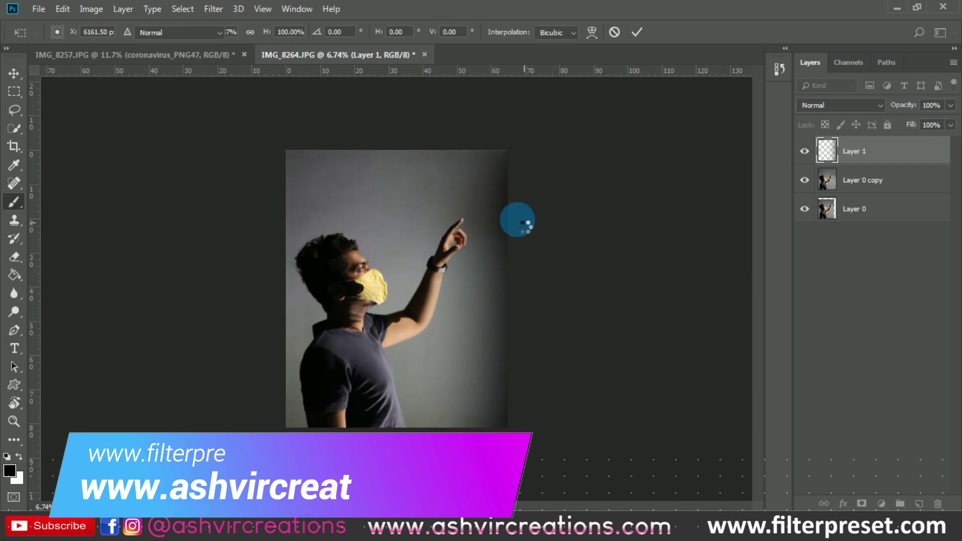
# Duplicate the shadow layer, Layer 1, in the same document under the name Layer 1 copy.
pyautogui.scroll(1, 533, 251)
pyautogui.scroll(-2, 533, 251)
pyautogui.press('v')
pyautogui.click(832, 159)
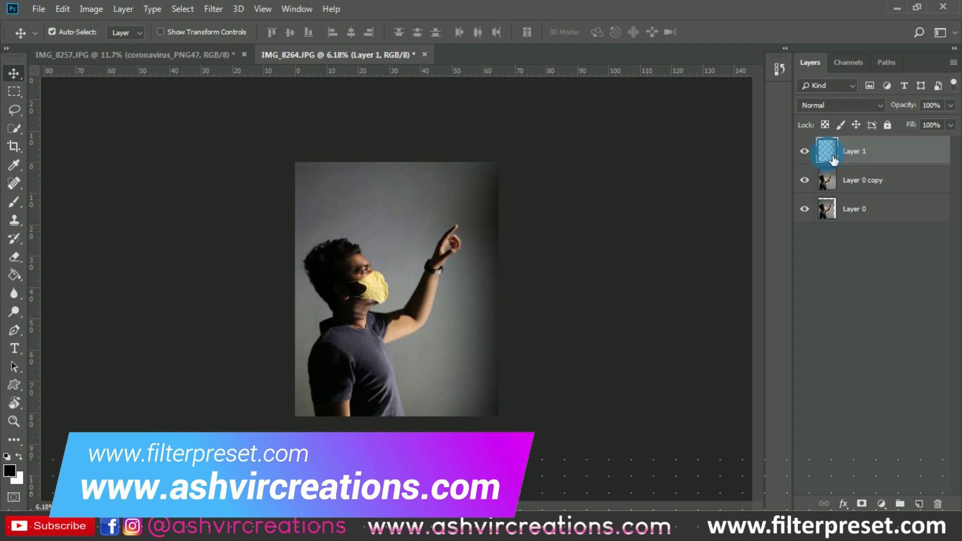
pyautogui.scroll(1, 423, 162)
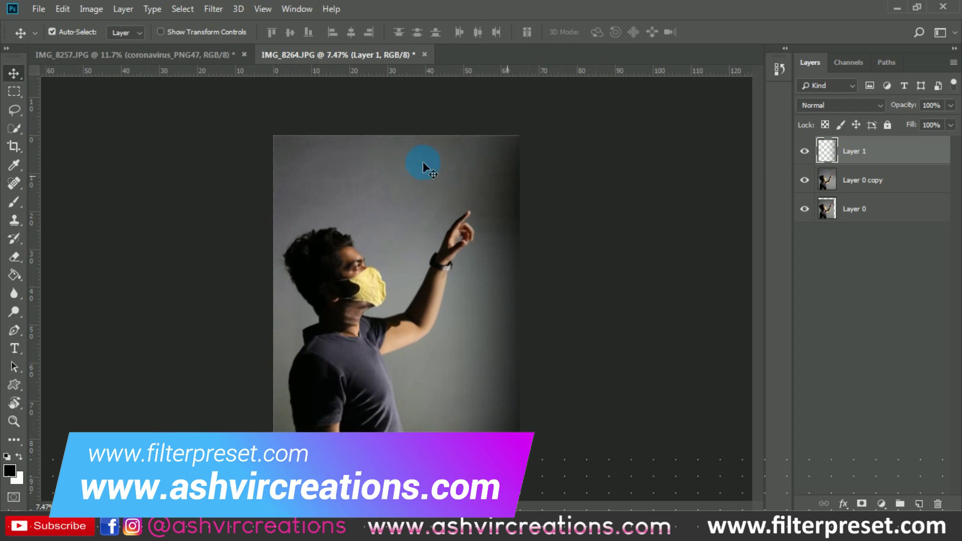
pyautogui.rightClick(872, 159)
pyautogui.click(760, 76)
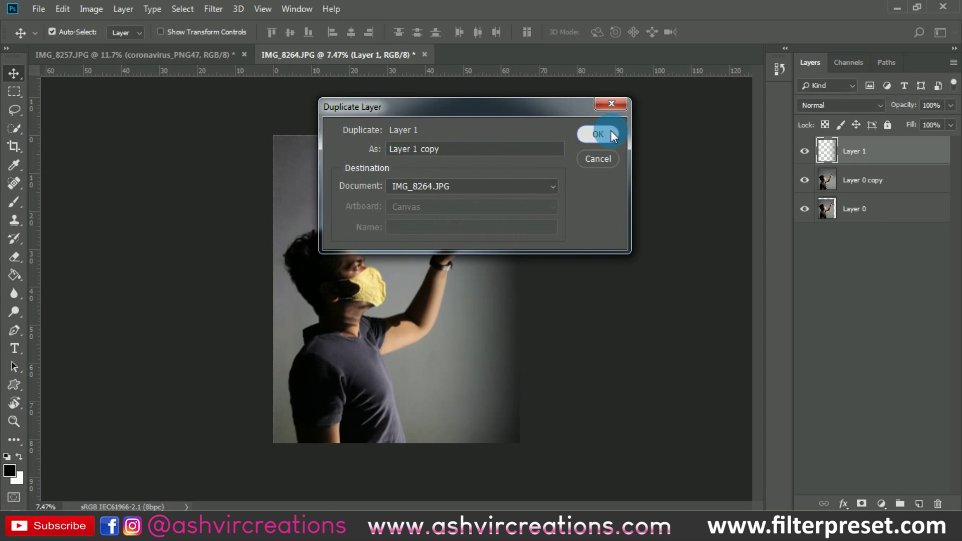
pyautogui.click(611, 132)
# Free-transform the Layer 1 copy shadow and rotate it 90° counter-clockwise.
pyautogui.hotkey('ctrl', 't')
pyautogui.scroll(-1, 583, 237)
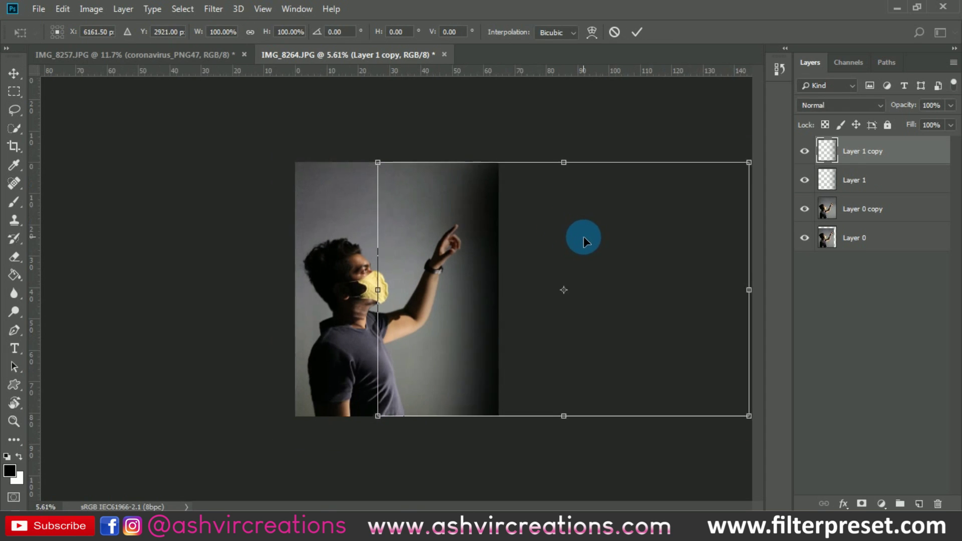
pyautogui.scroll(-1, 584, 237)
pyautogui.rightClick(453, 245)
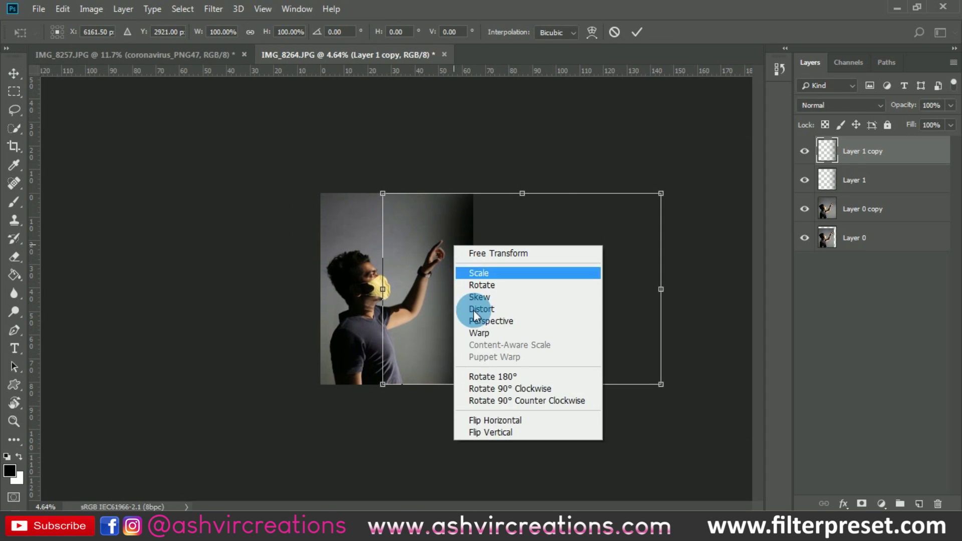
pyautogui.click(497, 402)
# Move the rotated Layer 1 copy shadow over the canvas's upper edge and enlarge it proportionally to about 150%.
pyautogui.moveTo(576, 318); pyautogui.dragTo(437, 196)
pyautogui.hotkey('ctrl', '0')
pyautogui.moveTo(551, 277); pyautogui.dragTo(671, 367)
pyautogui.moveTo(510, 215); pyautogui.dragTo(530, 187)
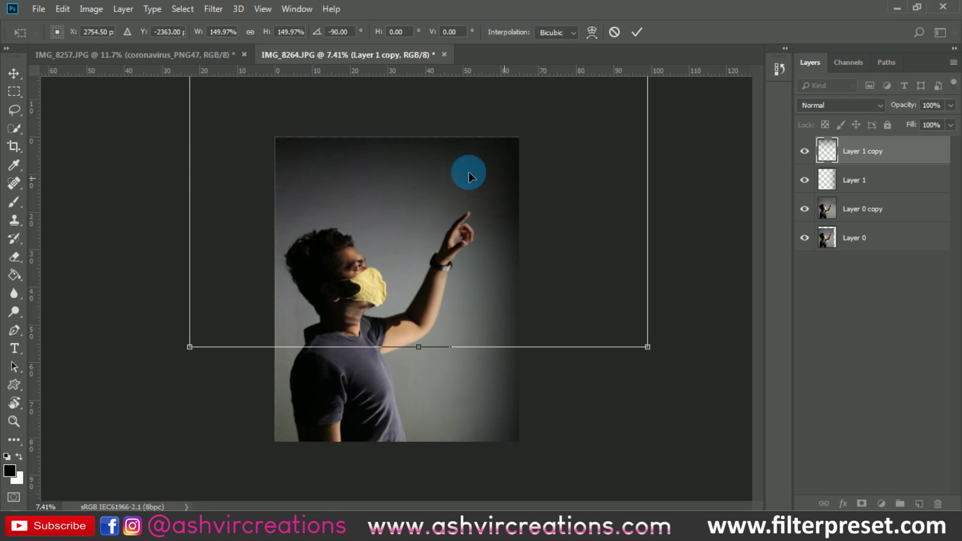
pyautogui.hotkey('ctrl', '0')
pyautogui.press('Return')
pyautogui.moveTo(444, 179); pyautogui.dragTo(532, 213)
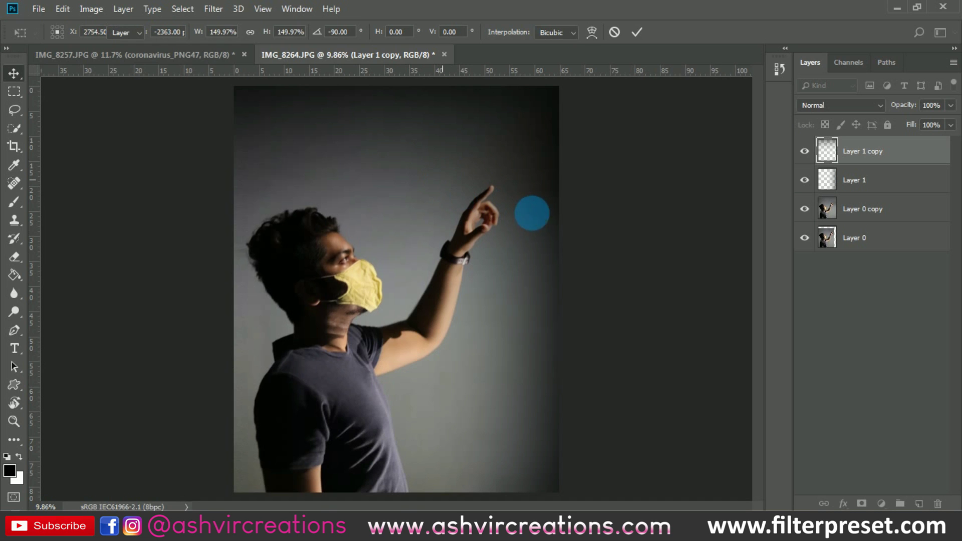
pyautogui.press('Return')
# Duplicate Layer 1 copy in the same document under the name Layer 1 copy 2.
pyautogui.hotkey('ctrl', '-')
pyautogui.rightClick(857, 149)
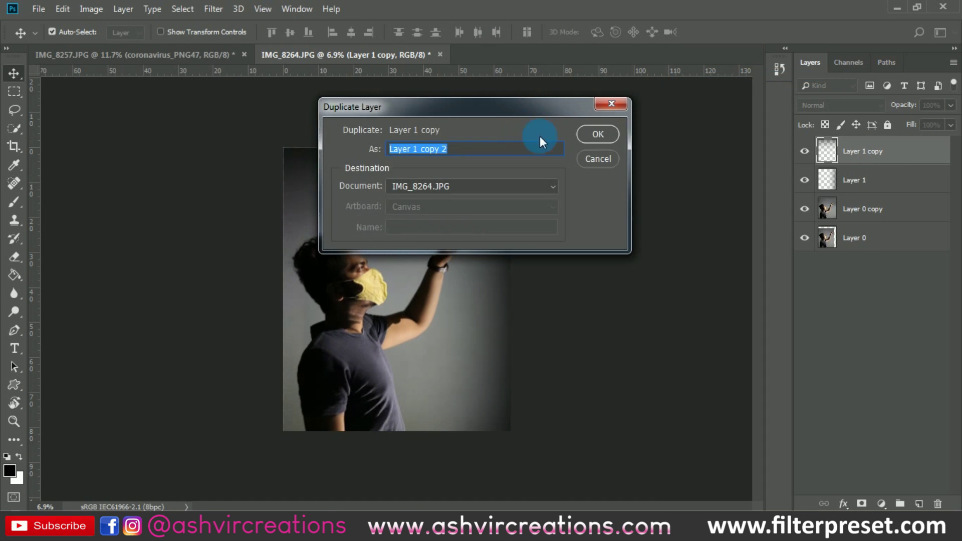
pyautogui.click(595, 133)
# Flip the Layer 1 copy 2 shadow vertically and move it down so it darkens the canvas's lower edge.
pyautogui.moveTo(434, 222); pyautogui.dragTo(444, 246)
pyautogui.hotkey('ctrl', 't')
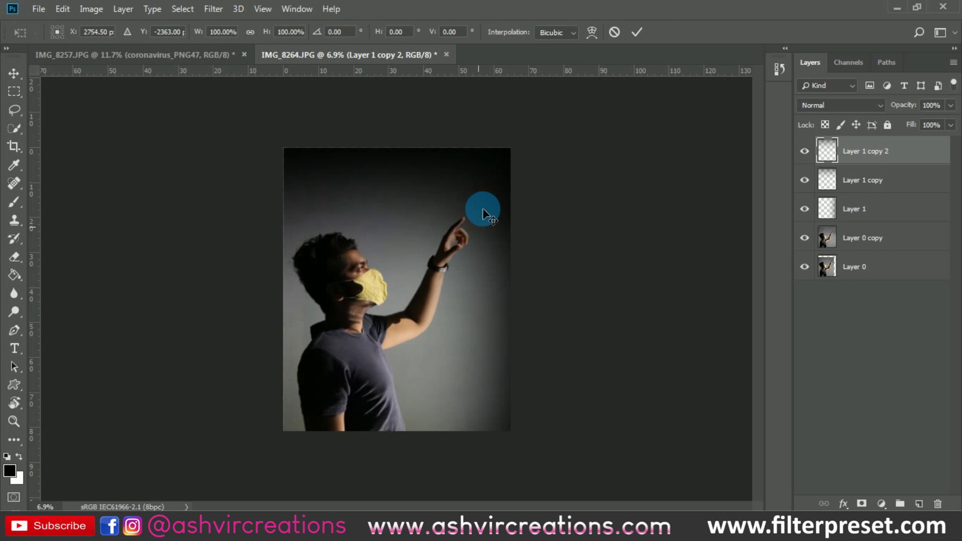
pyautogui.rightClick(487, 184)
pyautogui.click(523, 371)
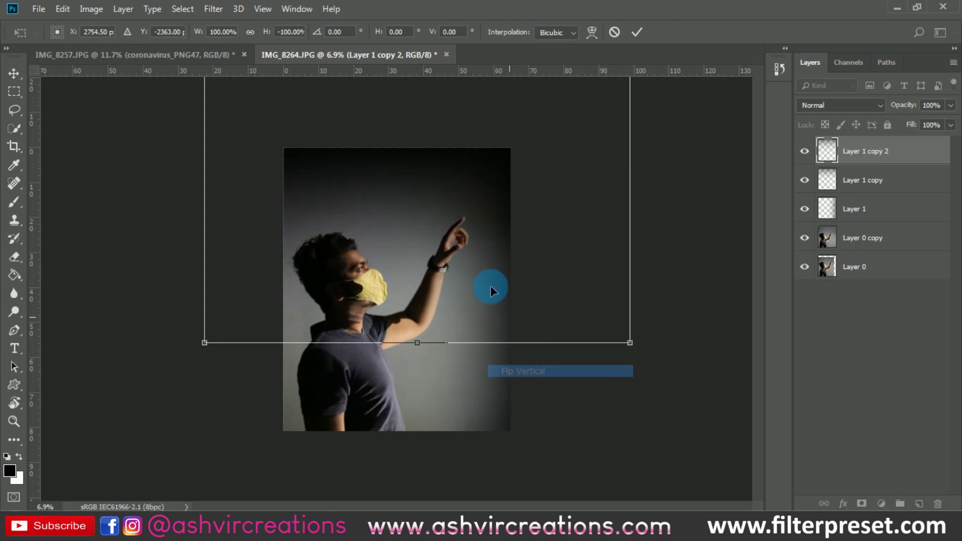
pyautogui.moveTo(420, 181); pyautogui.dragTo(449, 371)
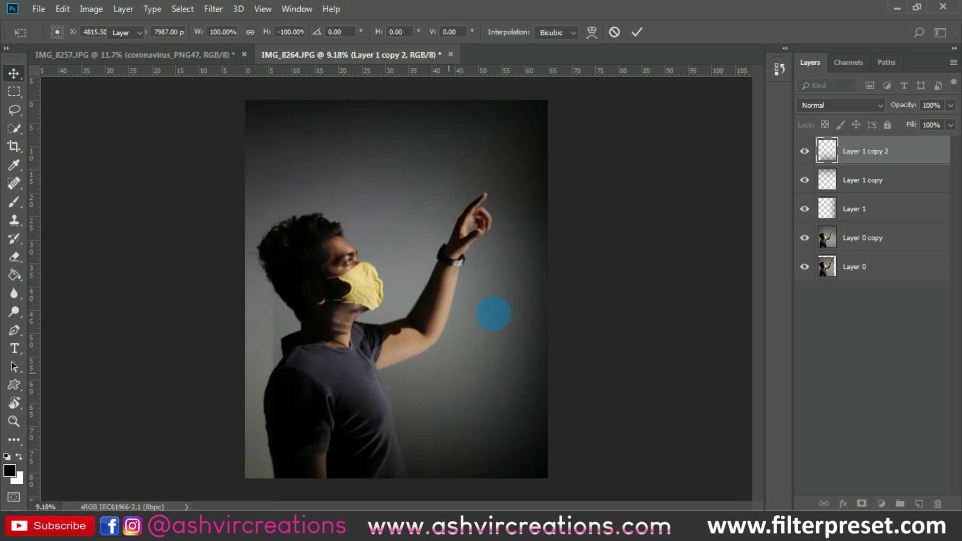
pyautogui.click(805, 150)
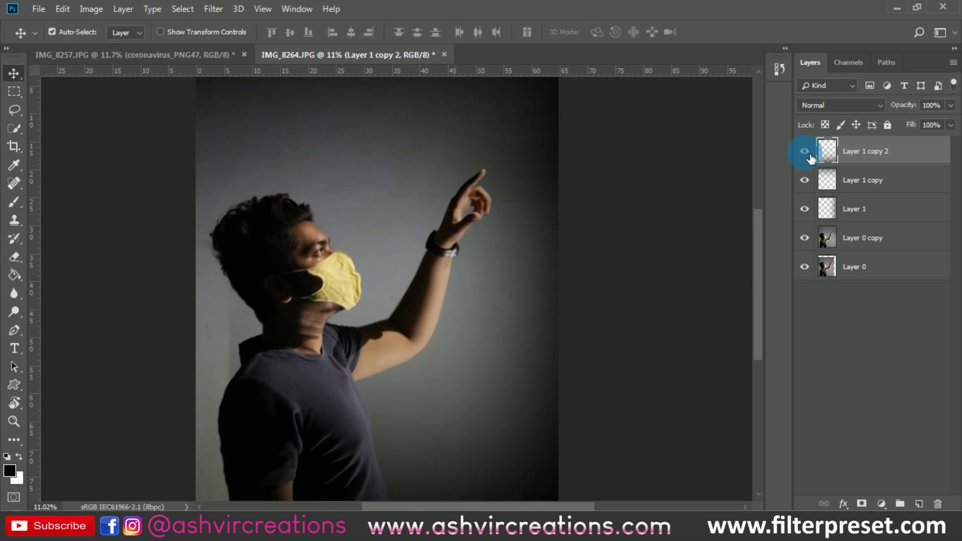
pyautogui.click(805, 150)
# Erase the visible left edge of the Layer 1 copy 2 shadow around the man's torso with a soft round 1600 px eraser.
pyautogui.scroll(-3, 103, 307)
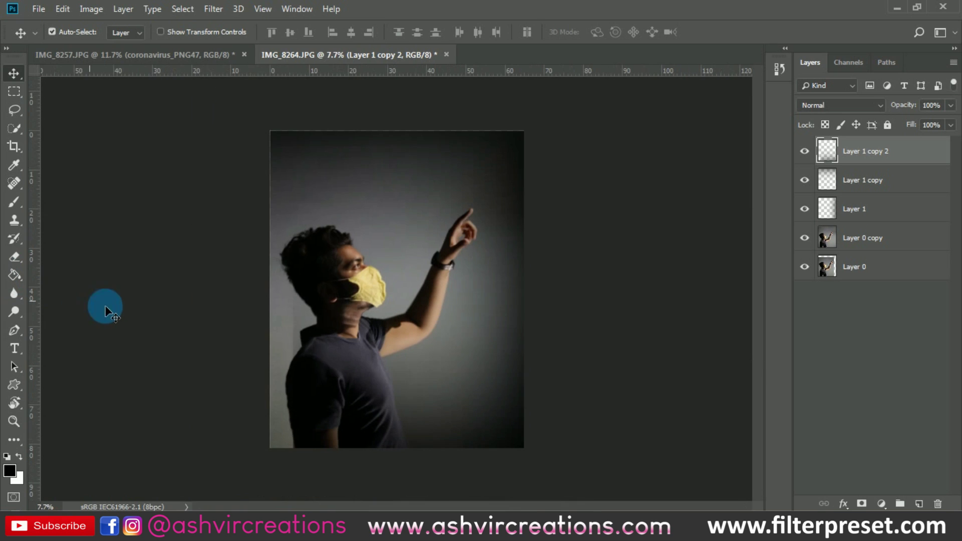
pyautogui.click(19, 258)
pyautogui.scroll(3, 286, 322)
pyautogui.rightClick(286, 323)
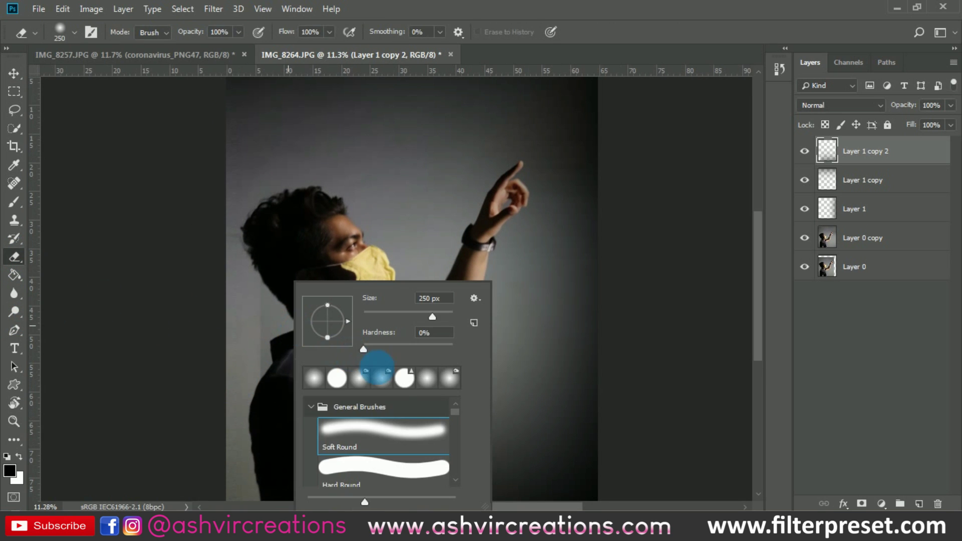
pyautogui.doubleClick(385, 421)
pyautogui.press(']')
pyautogui.press(']')
pyautogui.moveTo(290, 401)
pyautogui.mouseDown()
pyautogui.moveTo(339, 292)
pyautogui.moveTo(337, 444)
pyautogui.mouseUp()
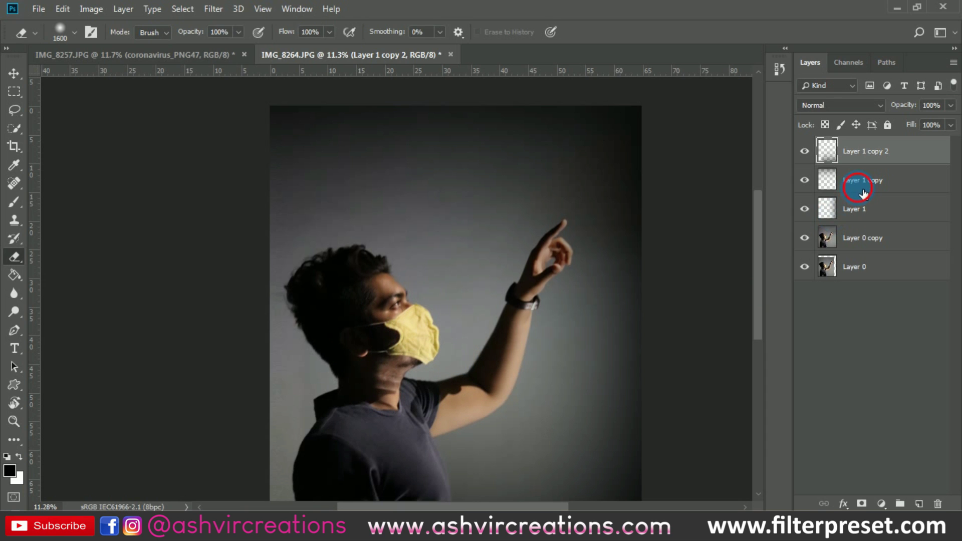
pyautogui.click(863, 193)
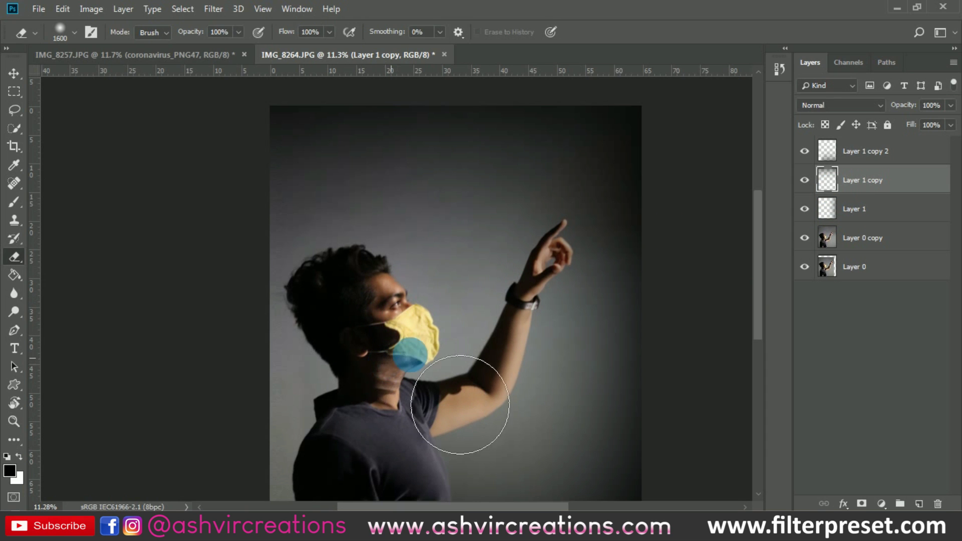
pyautogui.click(855, 209)
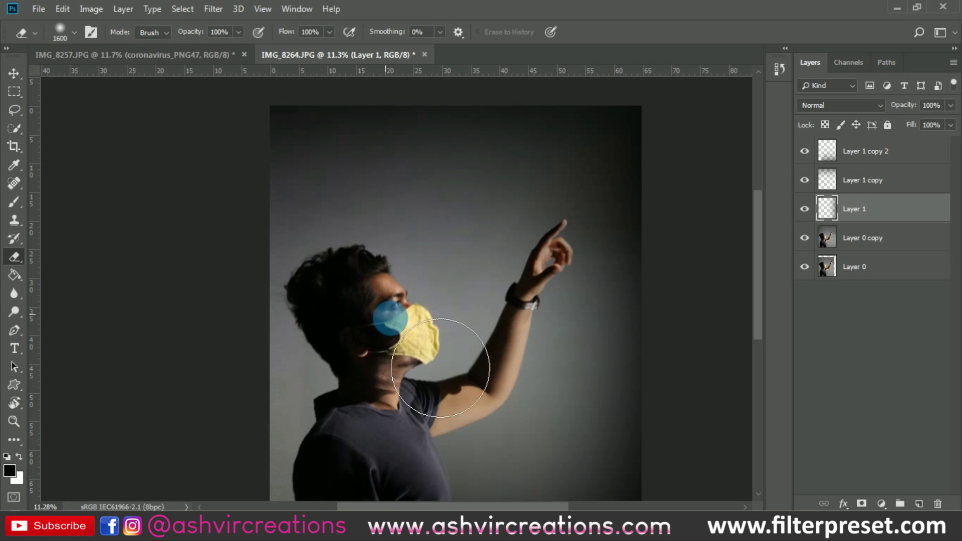
pyautogui.scroll(-2, 426, 381)
pyautogui.press('v')
pyautogui.scroll(-2, 407, 290)
pyautogui.scroll(2, 445, 266)
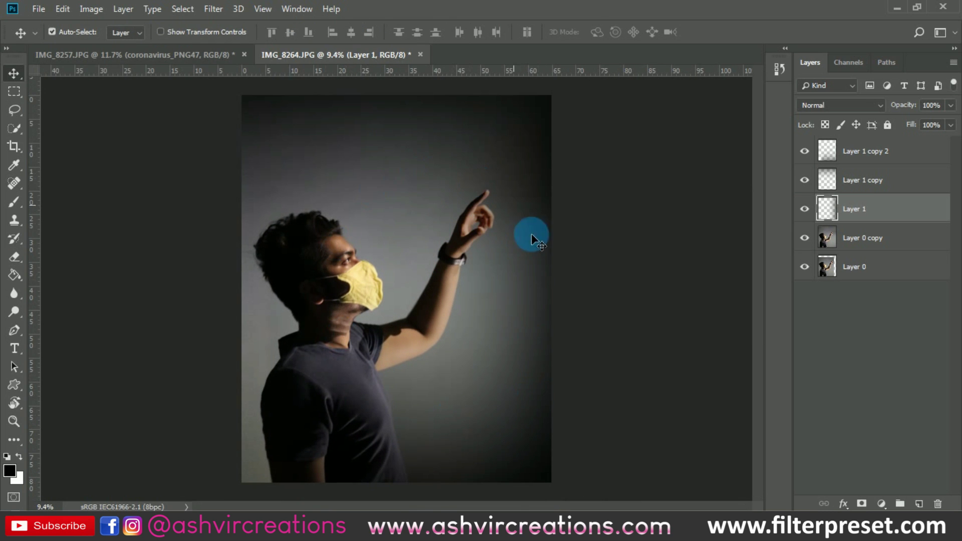
# Add a Color Lookup adjustment above Layer 1 copy 2 with the 3D LUT FP-Muted Blue AVC 2019.CUBE and compare its effect.
pyautogui.click(902, 153)
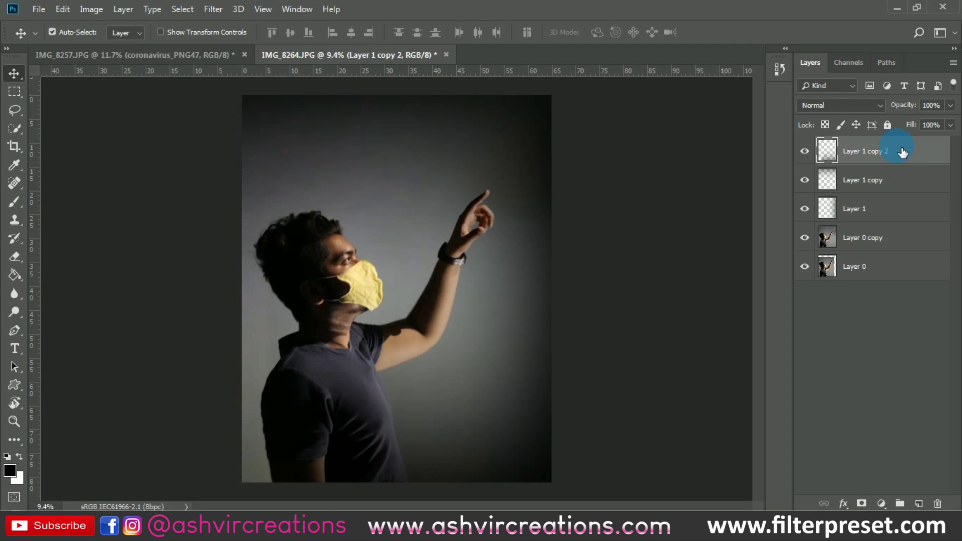
pyautogui.click(882, 504)
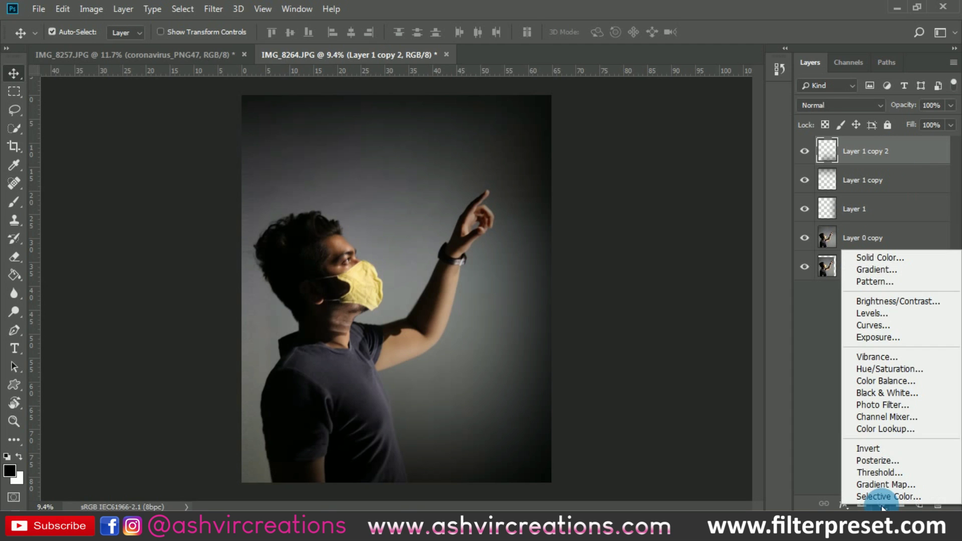
pyautogui.click(889, 429)
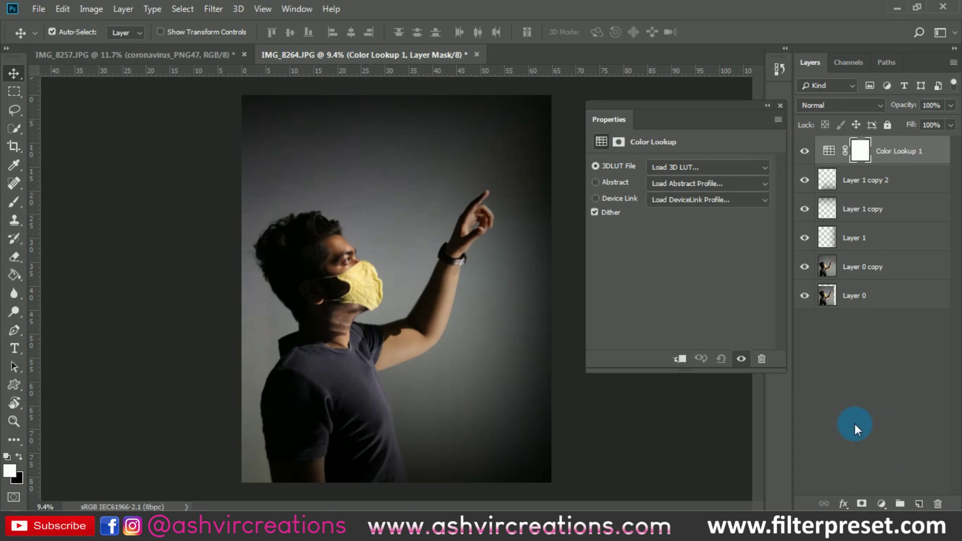
pyautogui.click(723, 168)
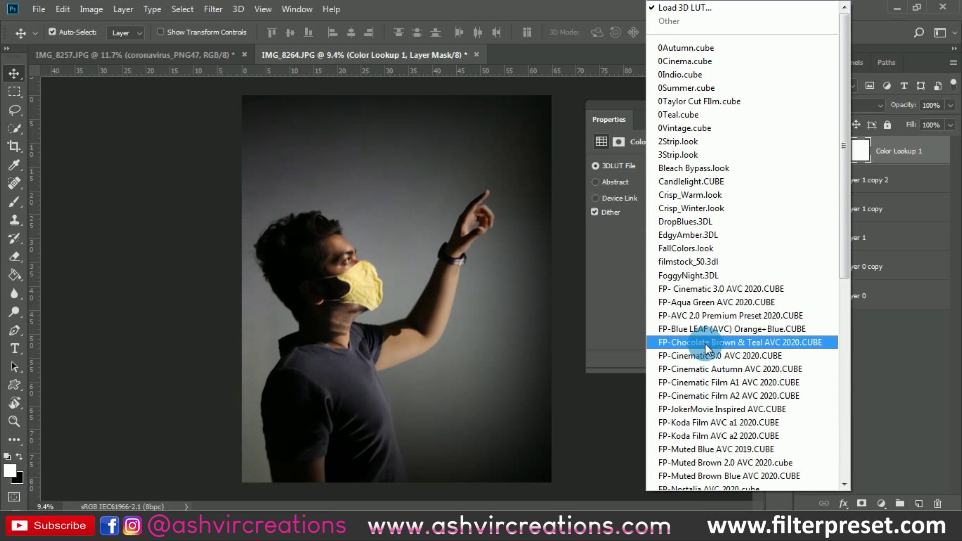
pyautogui.scroll(-1, 702, 392)
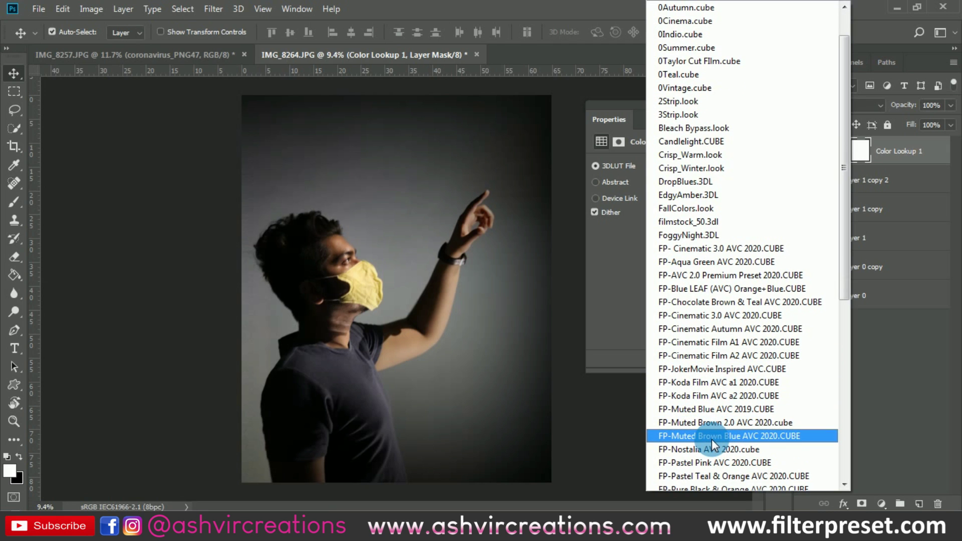
pyautogui.scroll(-2, 711, 439)
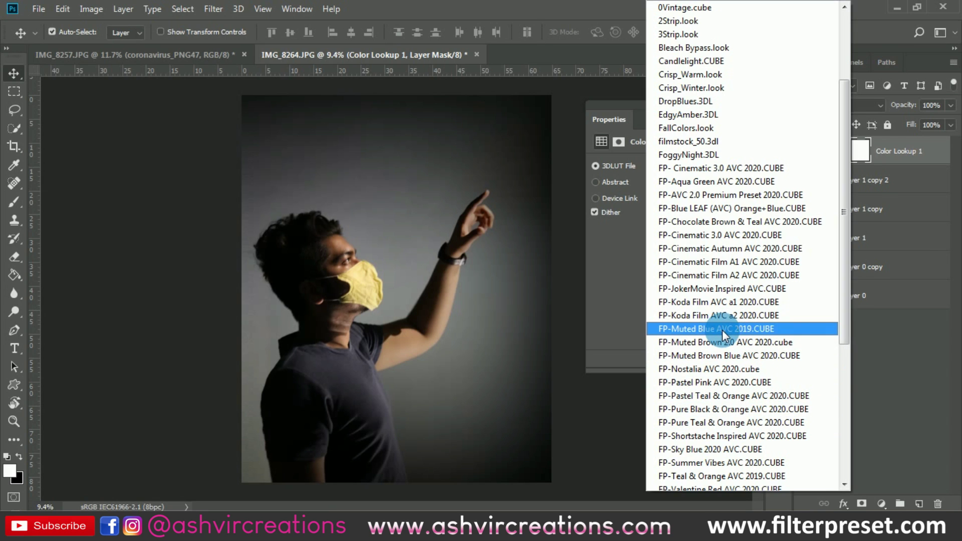
pyautogui.click(722, 330)
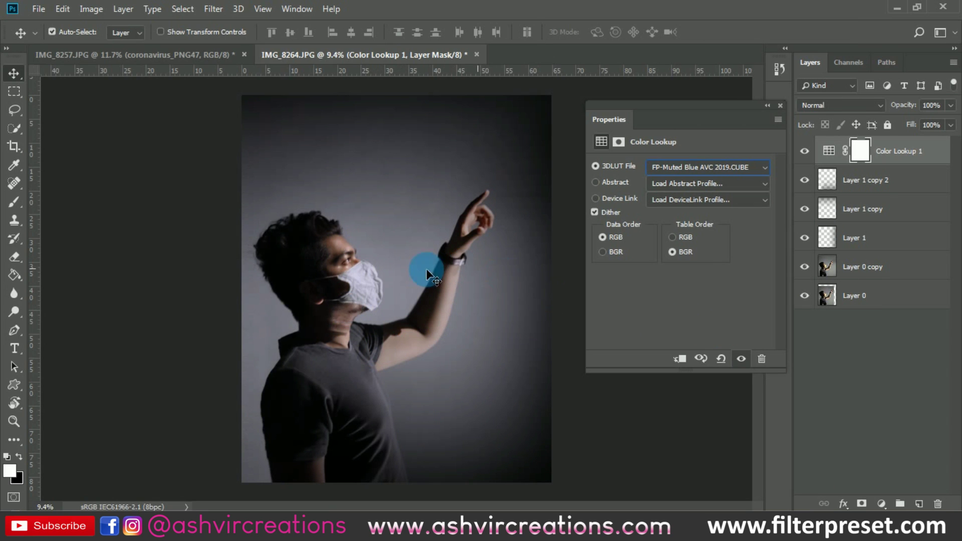
pyautogui.click(784, 104)
pyautogui.click(811, 155)
pyautogui.click(808, 154)
pyautogui.click(807, 152)
pyautogui.click(808, 154)
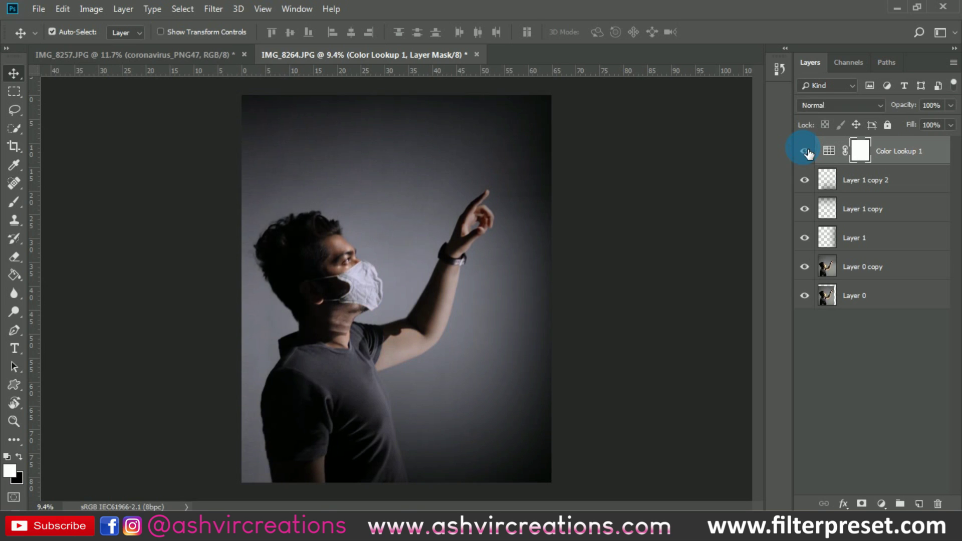
# Add a second Color Lookup adjustment on top using the 3D LUT FP- Cinematic 3.0 AVC 2020.CUBE.
pyautogui.click(882, 504)
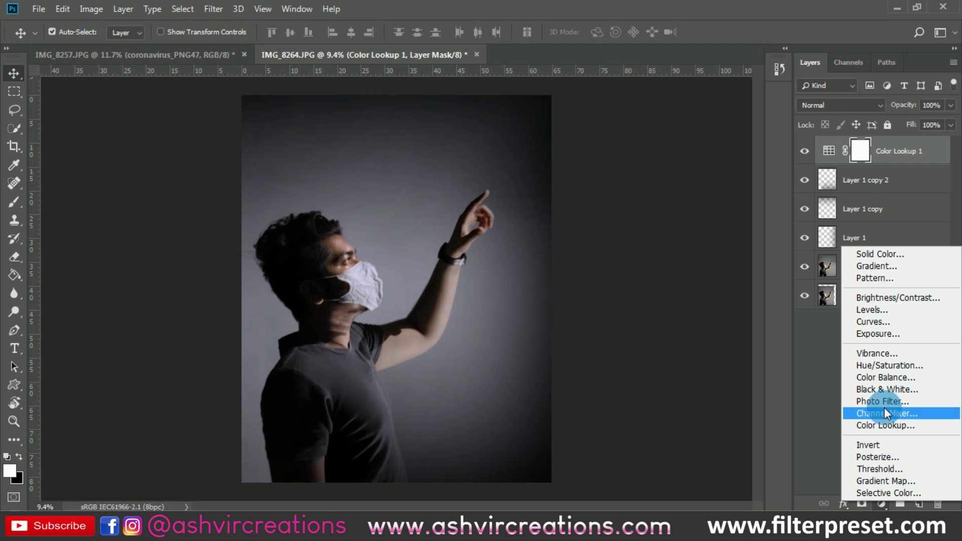
pyautogui.click(888, 425)
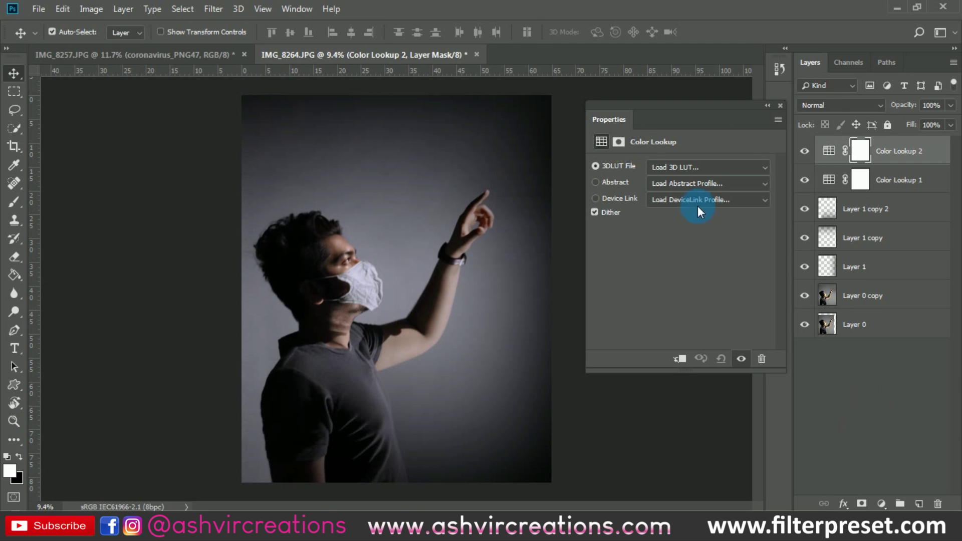
pyautogui.click(666, 168)
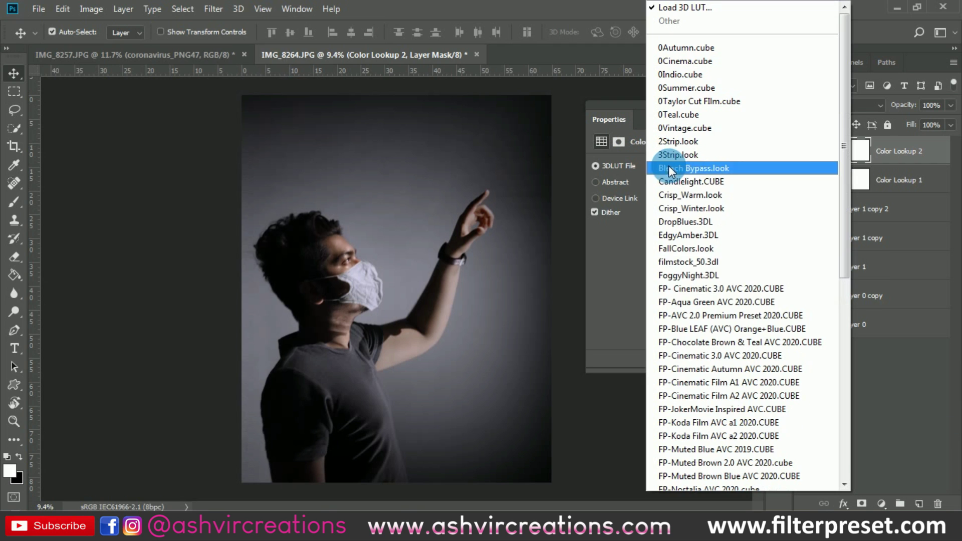
pyautogui.click(706, 292)
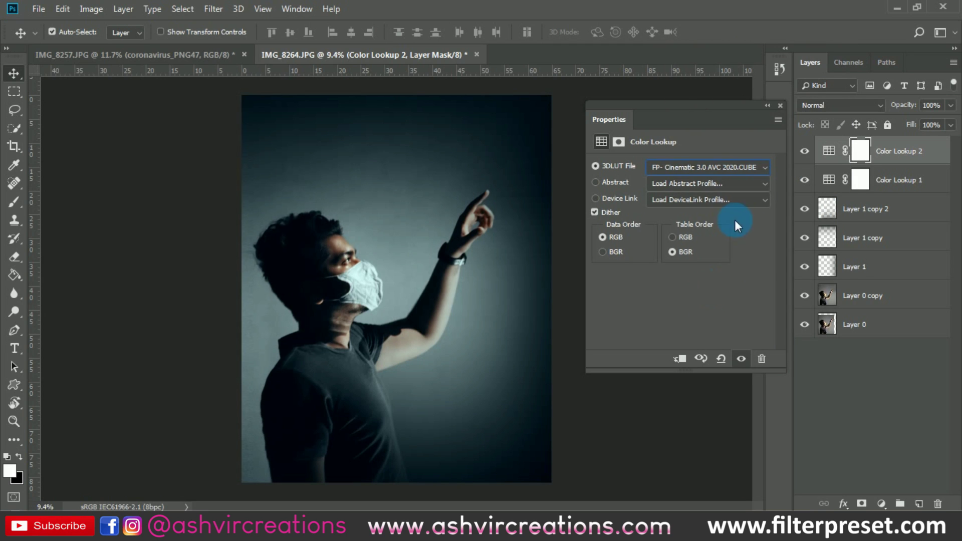
pyautogui.click(781, 110)
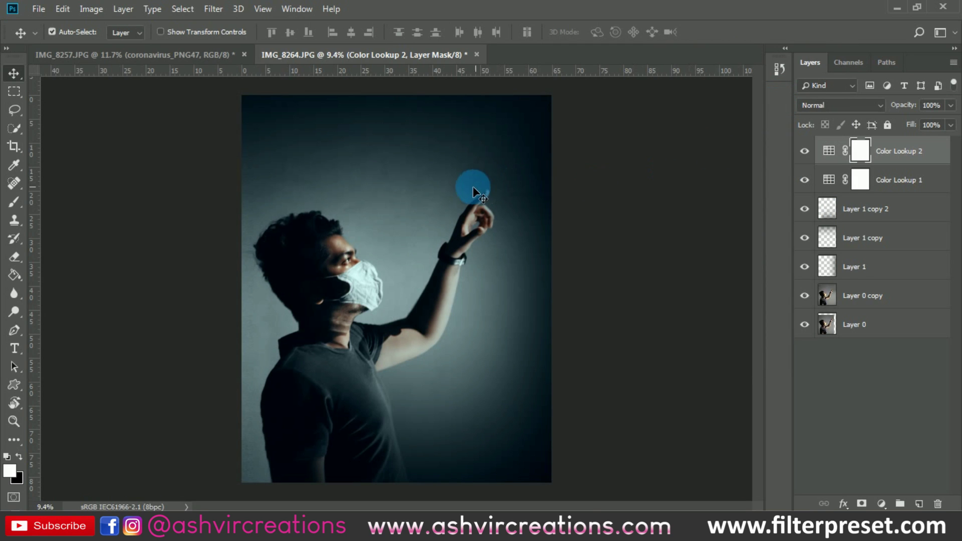
# Compare the portrait with and without the Color Lookup 2 adjustment, both in full and close up.
pyautogui.scroll(1, 483, 182)
pyautogui.click(14, 92)
pyautogui.click(14, 73)
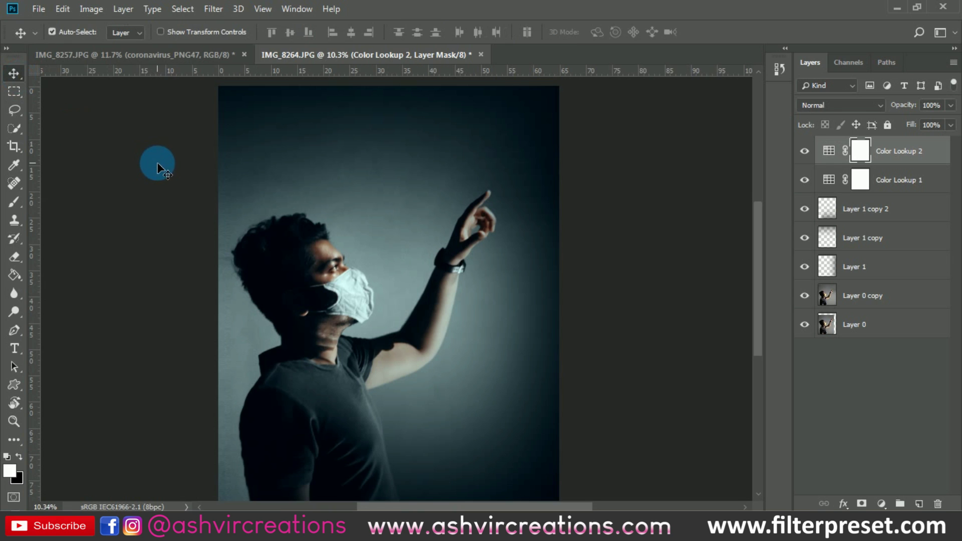
pyautogui.scroll(-1, 472, 195)
pyautogui.click(806, 151)
pyautogui.click(805, 151)
pyautogui.click(806, 151)
pyautogui.click(805, 151)
pyautogui.click(805, 151)
pyautogui.click(804, 151)
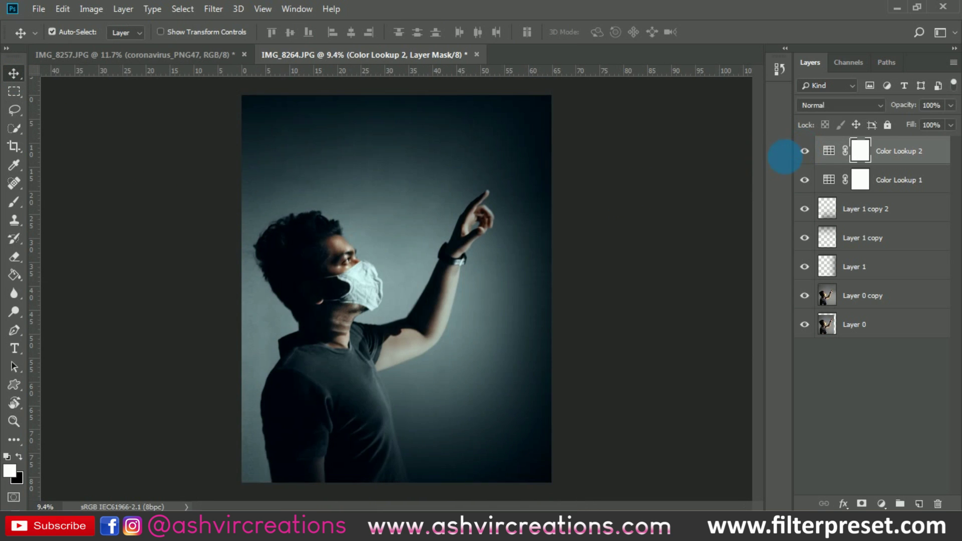
pyautogui.scroll(3, 330, 242)
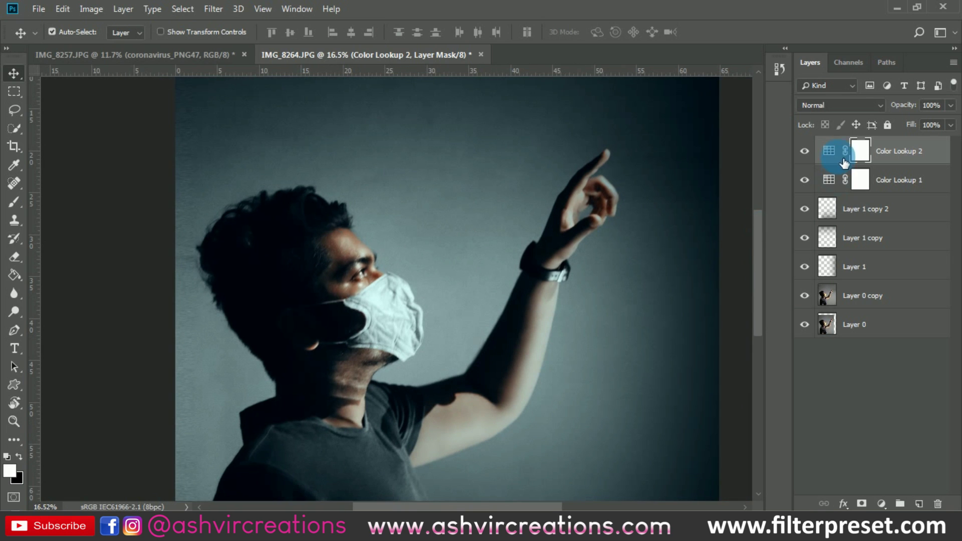
pyautogui.click(805, 153)
pyautogui.click(805, 152)
# Add a Hue/Saturation adjustment and set the Reds sampled from the man's skin to Hue +12 and Saturation -21.
pyautogui.click(882, 503)
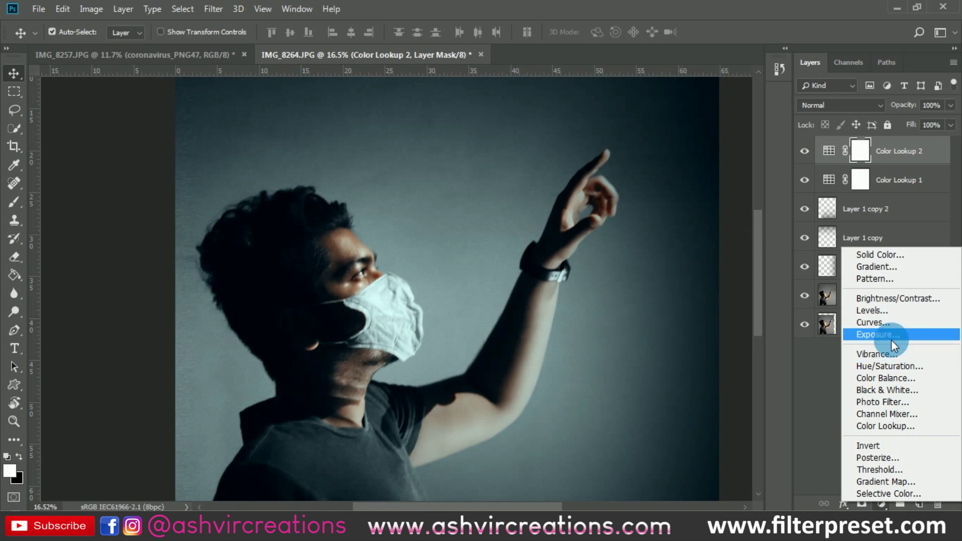
pyautogui.click(893, 365)
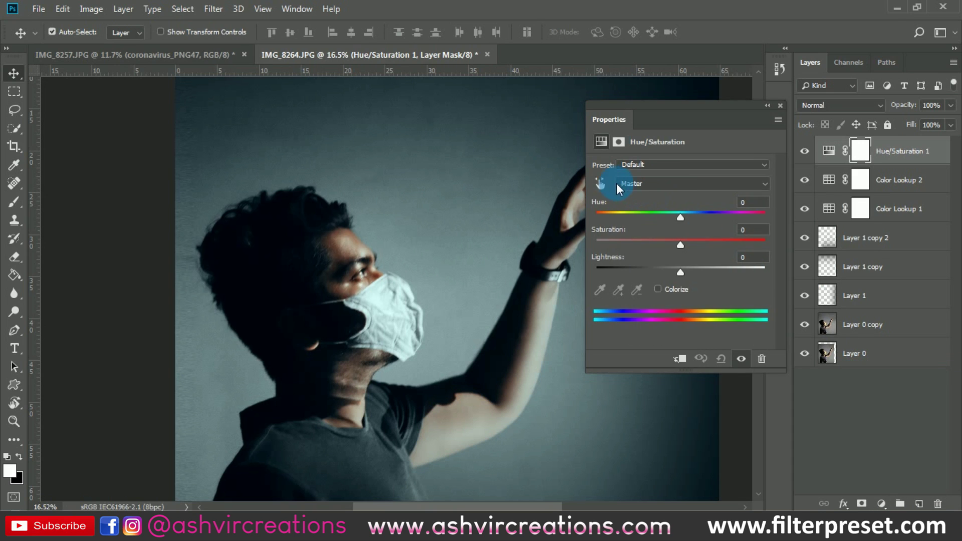
pyautogui.click(600, 184)
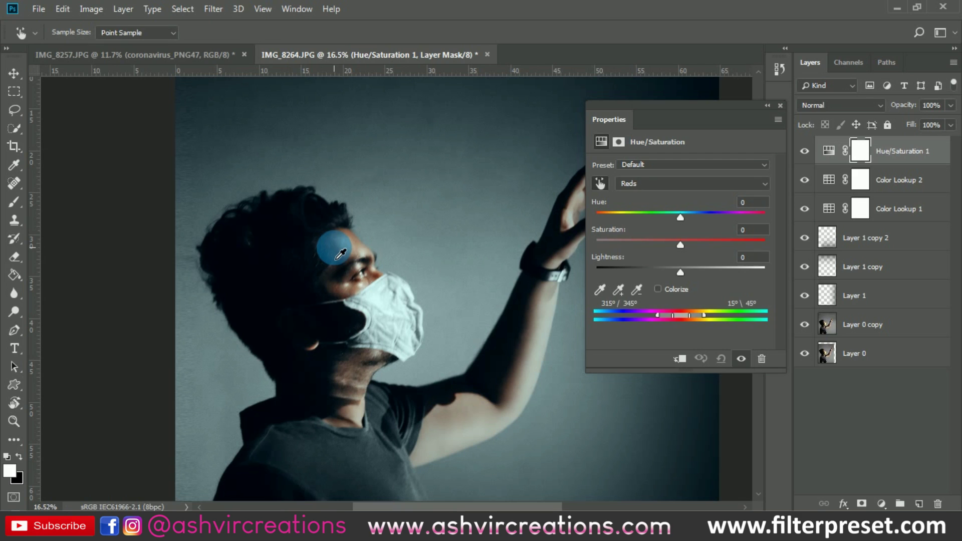
pyautogui.moveTo(676, 216)
pyautogui.mouseDown()
pyautogui.moveTo(696, 210)
pyautogui.moveTo(633, 233)
pyautogui.moveTo(668, 241)
pyautogui.moveTo(660, 236)
pyautogui.moveTo(691, 212)
pyautogui.mouseUp()
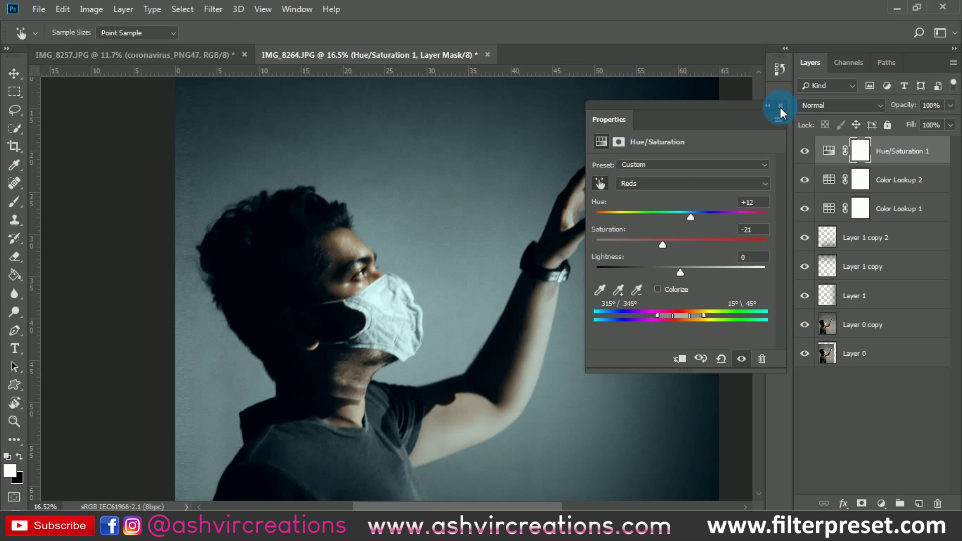
# Compare the portrait with and without the Hue/Saturation 1 adjustment, close up and in full.
pyautogui.click(780, 106)
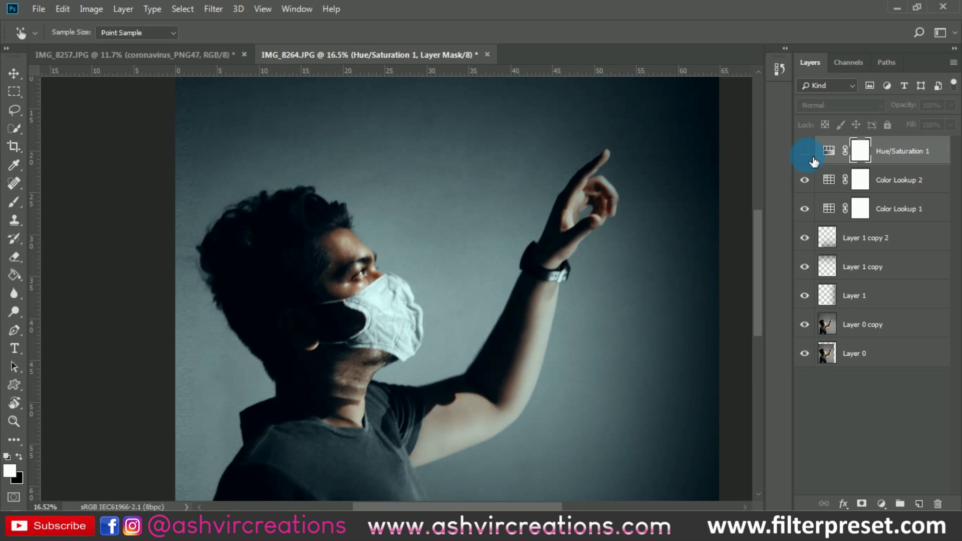
pyautogui.scroll(3, 347, 208)
pyautogui.scroll(-5, 345, 208)
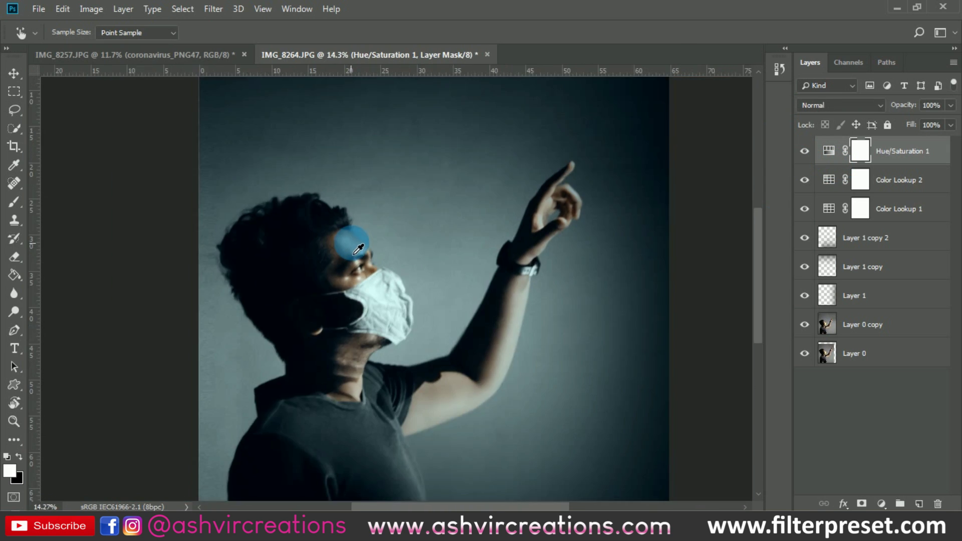
pyautogui.scroll(-1, 360, 245)
pyautogui.press('v')
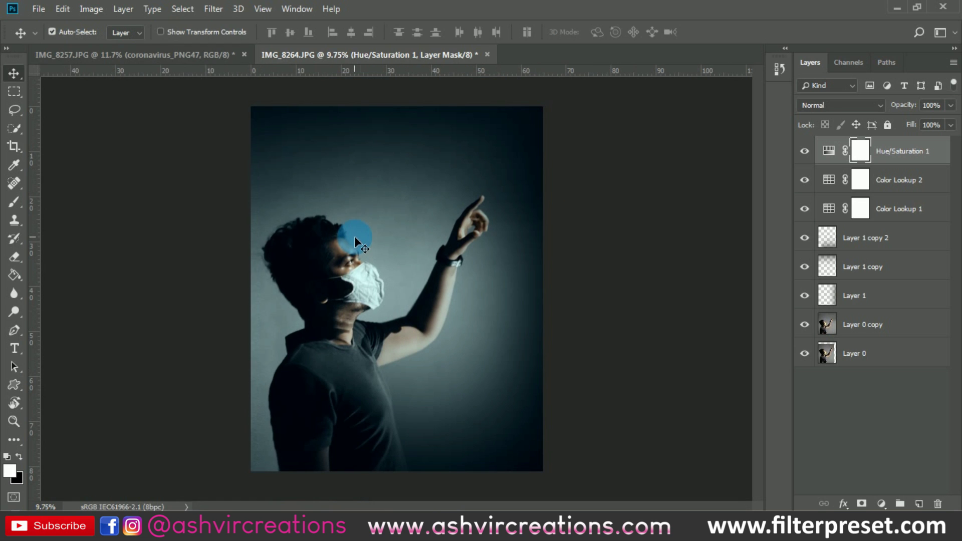
pyautogui.scroll(1, 354, 236)
# Open the coronavirus_PNG47 image from the cc folder on the Desktop.
pyautogui.click(39, 9)
pyautogui.click(45, 39)
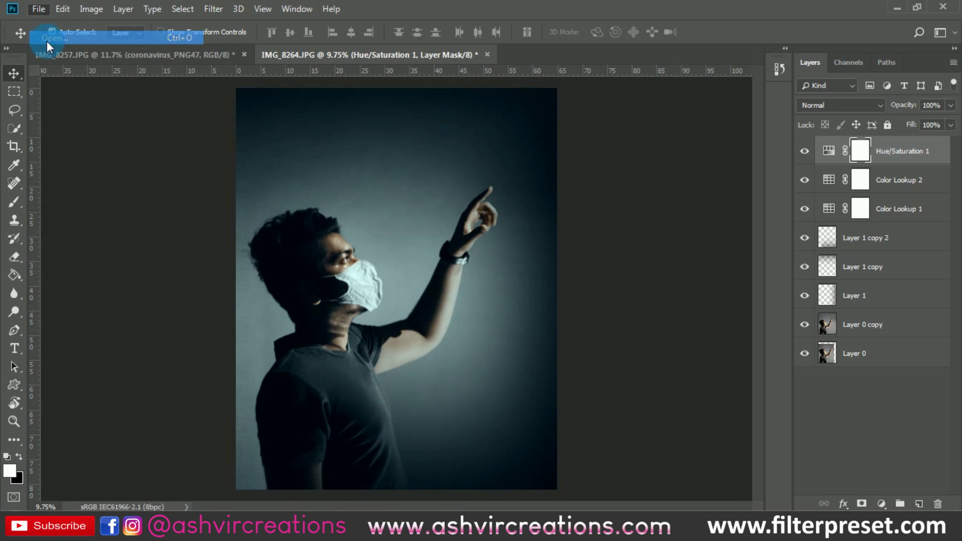
pyautogui.scroll(-8, 435, 206)
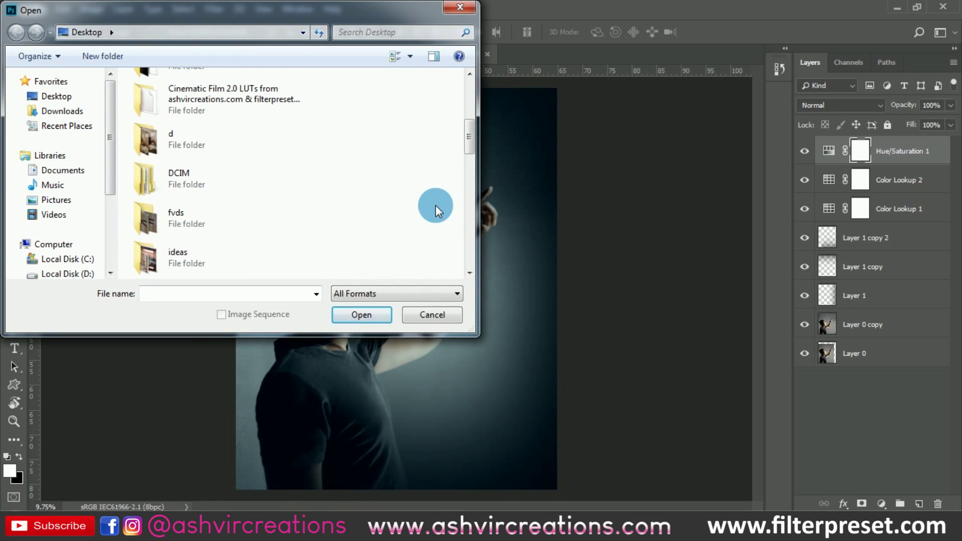
pyautogui.scroll(8, 250, 161)
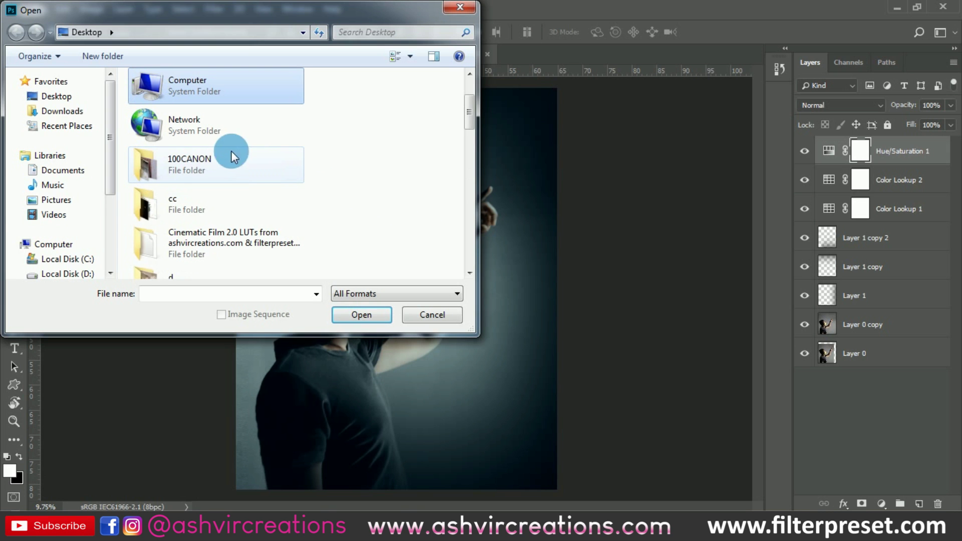
pyautogui.doubleClick(207, 196)
pyautogui.doubleClick(175, 104)
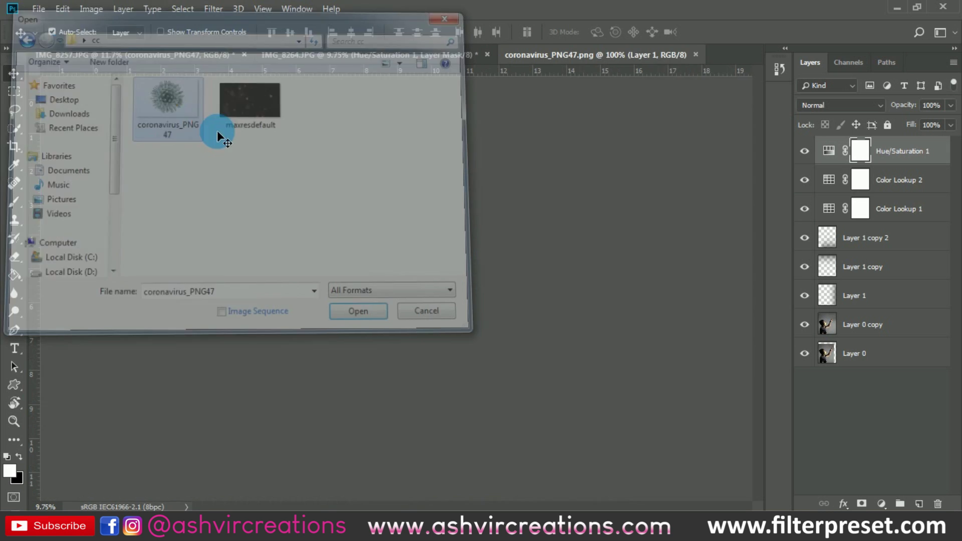
# Bring the coronavirus image into IMG_8264.JPG as a new top layer and close the IMG_8257.JPG document.
pyautogui.moveTo(415, 218); pyautogui.dragTo(348, 88)
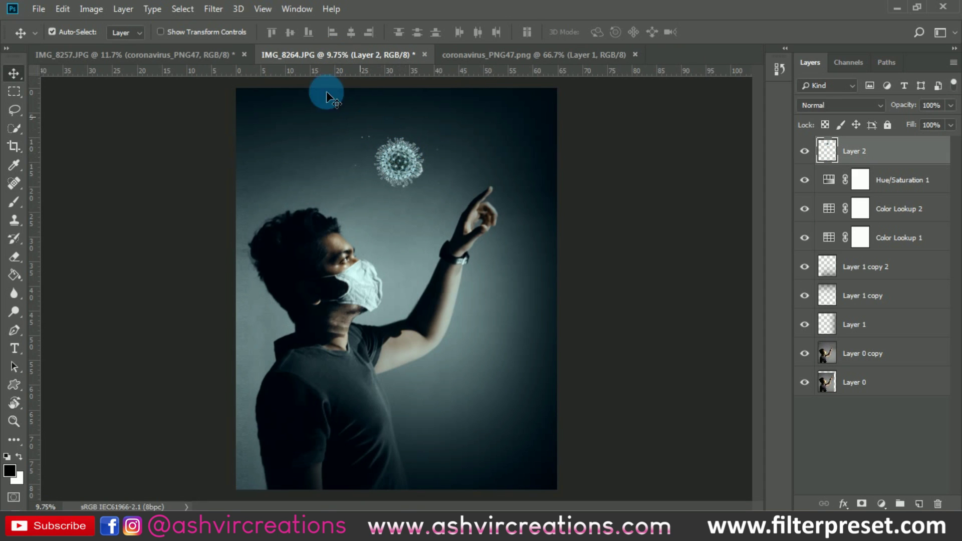
pyautogui.click(244, 54)
pyautogui.click(485, 203)
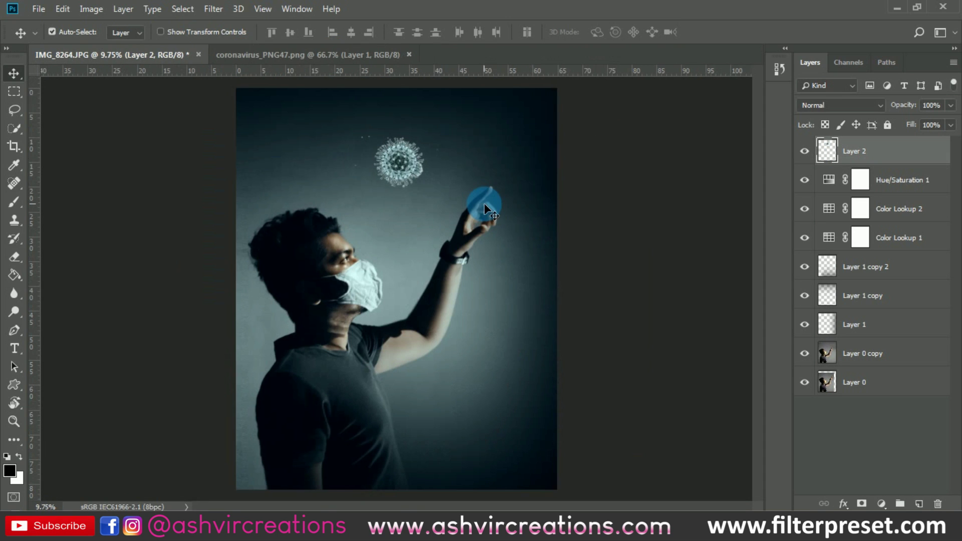
# Move the virus on Layer 2 to the dark background just above the man's pointing fingertip.
pyautogui.scroll(2, 420, 158)
pyautogui.moveTo(390, 152); pyautogui.dragTo(556, 166)
pyautogui.scroll(2, 552, 139)
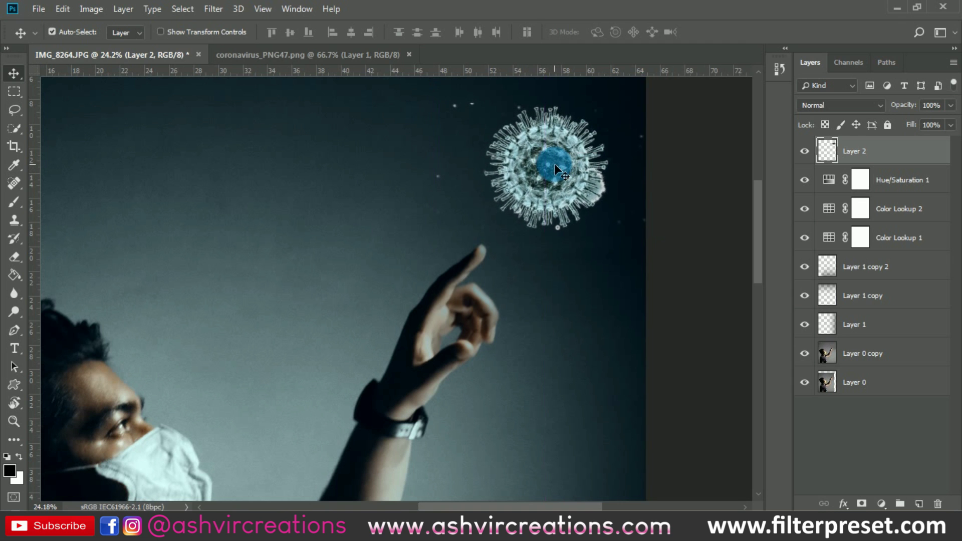
pyautogui.scroll(-5, 555, 166)
pyautogui.scroll(2, 508, 154)
pyautogui.click(560, 174)
pyautogui.moveTo(524, 160)
pyautogui.mouseDown()
pyautogui.moveTo(524, 153)
pyautogui.moveTo(531, 161)
pyautogui.mouseUp()
pyautogui.click(669, 163)
# Duplicate Layer 2 as Layer 2 copy, move the copy above the man's face and shrink it to a tiny virus.
pyautogui.rightClick(862, 150)
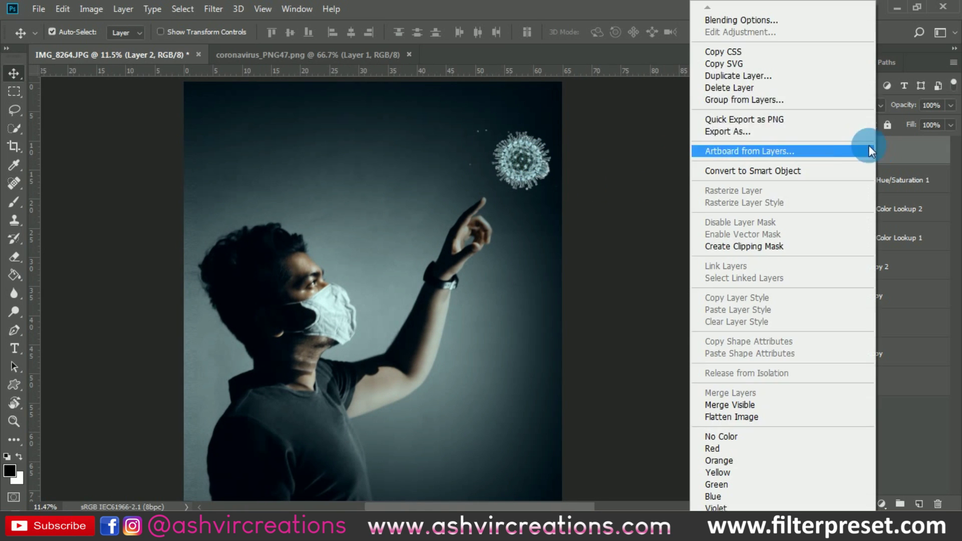
pyautogui.click(750, 73)
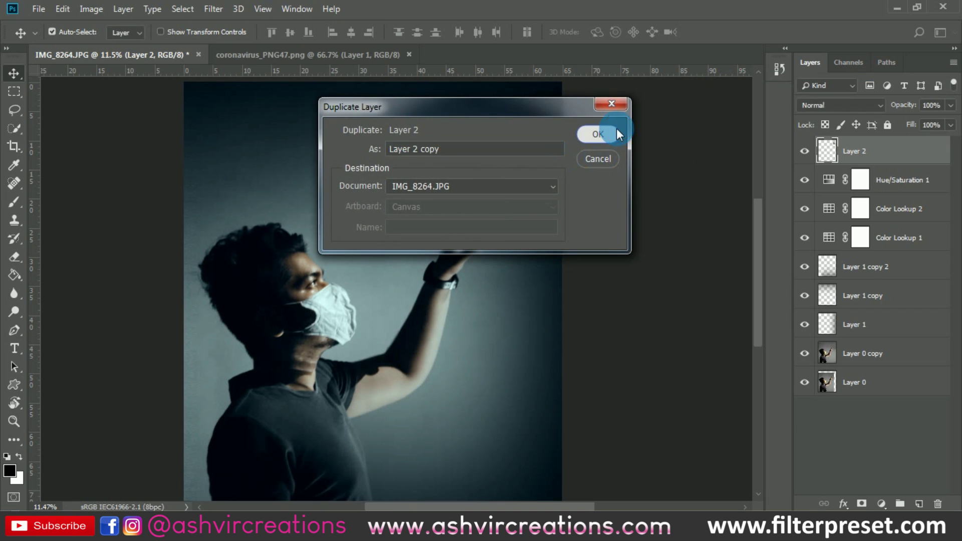
pyautogui.click(595, 133)
pyautogui.moveTo(548, 200); pyautogui.dragTo(376, 153)
pyautogui.hotkey('ctrl', 't')
pyautogui.moveTo(414, 187)
pyautogui.mouseDown()
pyautogui.moveTo(375, 166)
pyautogui.moveTo(354, 185)
pyautogui.mouseUp()
pyautogui.press('Return')
# Soften the tiny virus on Layer 2 copy with a Gaussian Blur of 3.5 pixels radius.
pyautogui.scroll(2, 356, 154)
pyautogui.click(213, 8)
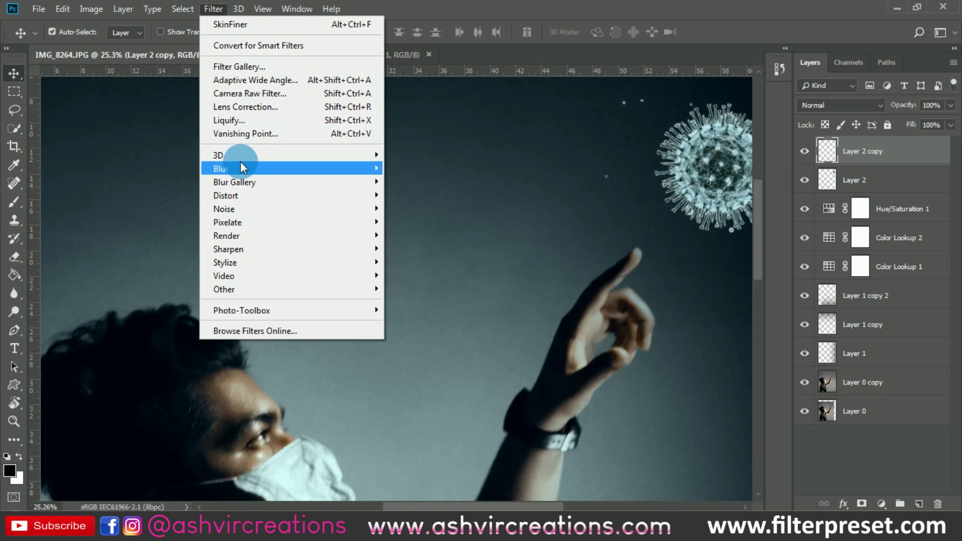
pyautogui.moveTo(239, 161)
pyautogui.click(417, 221)
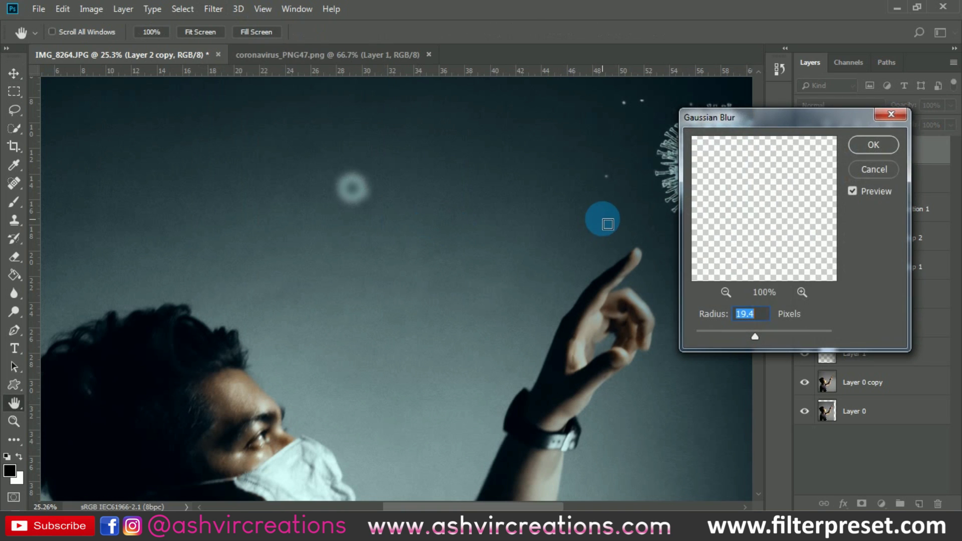
pyautogui.click(705, 332)
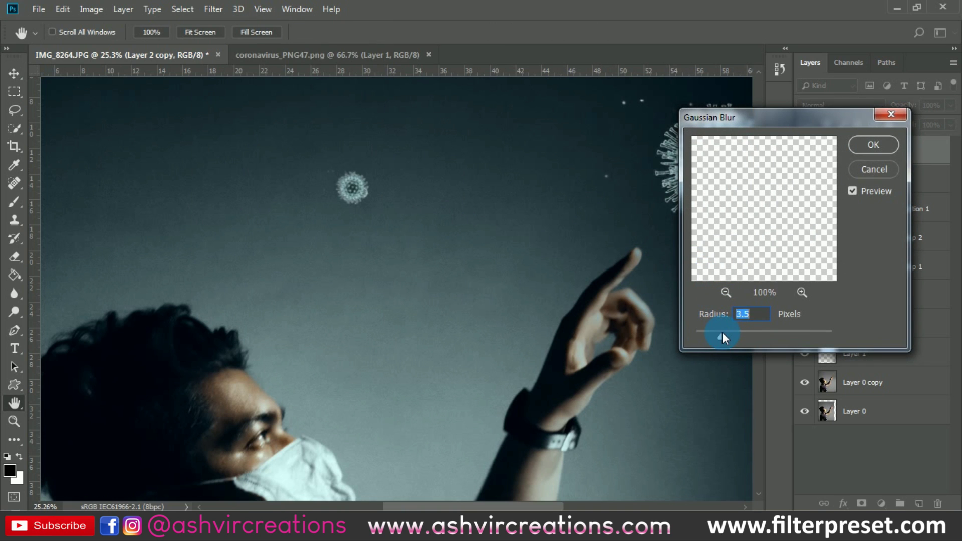
pyautogui.click(869, 146)
pyautogui.press('v')
pyautogui.scroll(-3, 372, 187)
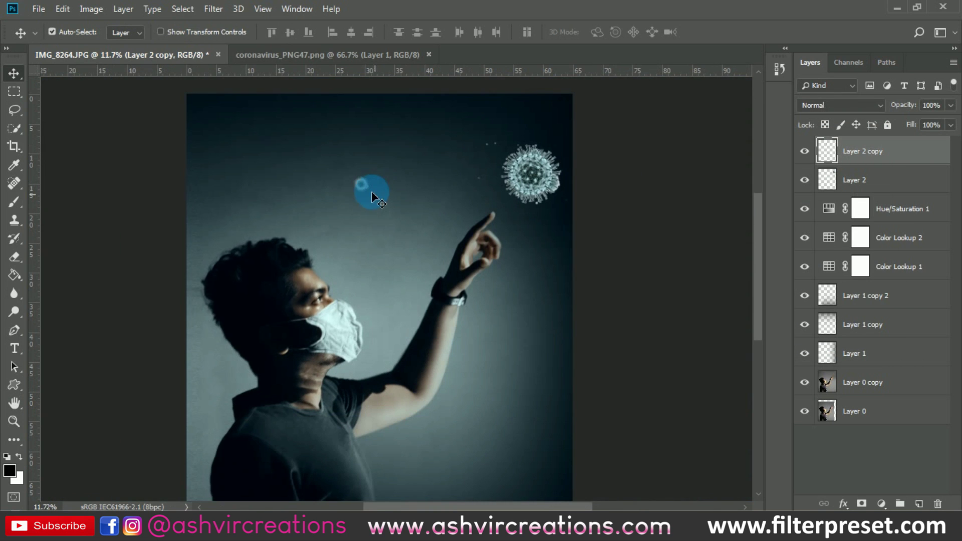
# Duplicate the sharp virus above the fingertip toward the canvas's upper edge and enlarge the copy to about 349%.
pyautogui.moveTo(362, 184); pyautogui.dragTo(484, 111)
pyautogui.scroll(-2, 510, 155)
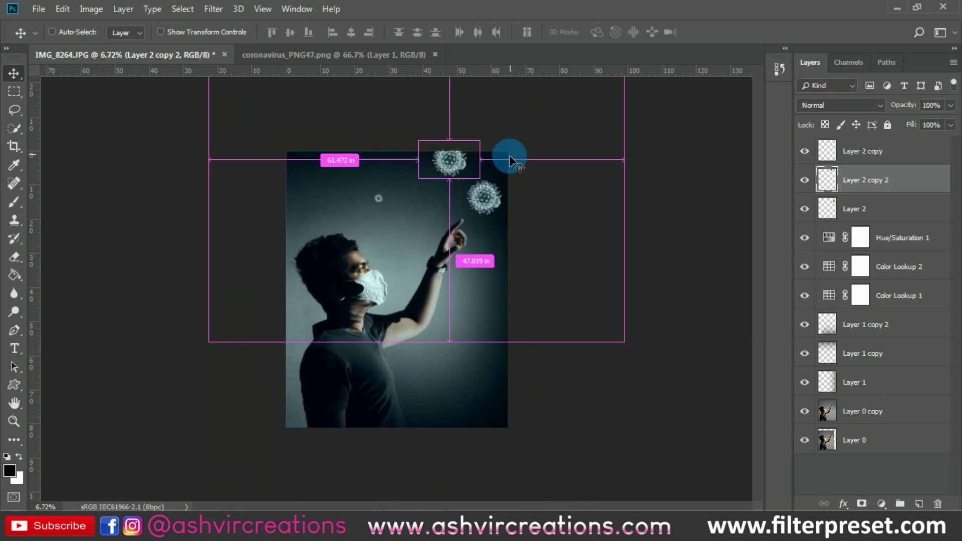
pyautogui.hotkey('ctrl', 't')
pyautogui.moveTo(481, 179); pyautogui.dragTo(559, 214)
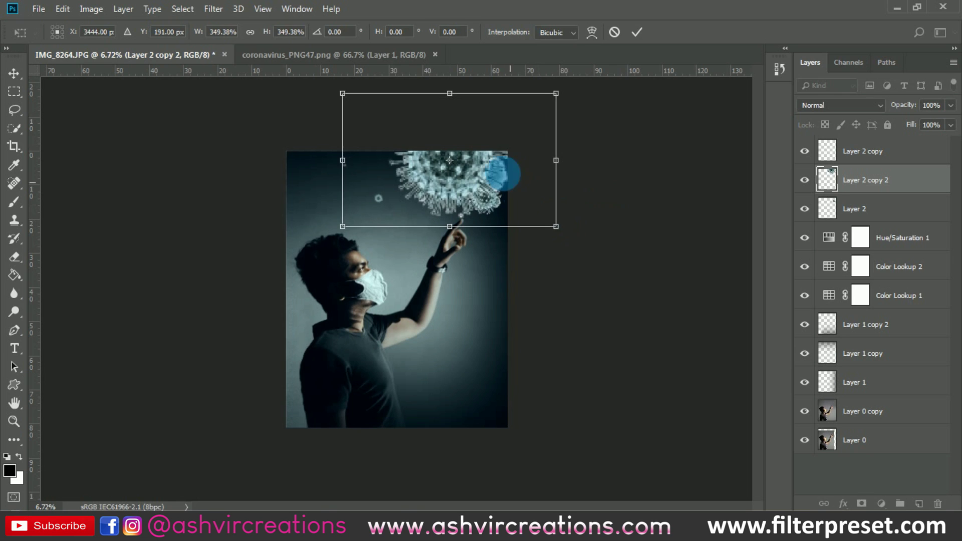
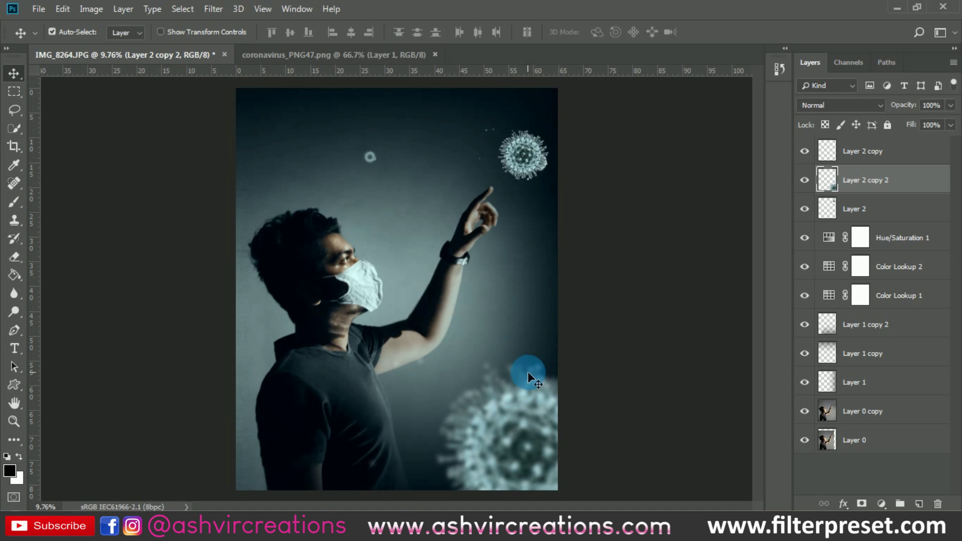
# Move the large blurred virus down and inward so the canvas's lower edge crops it beside the man's shirt.
pyautogui.scroll(2, 529, 377)
pyautogui.scroll(-3, 541, 387)
pyautogui.moveTo(505, 339); pyautogui.dragTo(465, 432)
pyautogui.scroll(-3, 407, 427)
pyautogui.scroll(-2, 457, 311)
pyautogui.scroll(2, 457, 311)
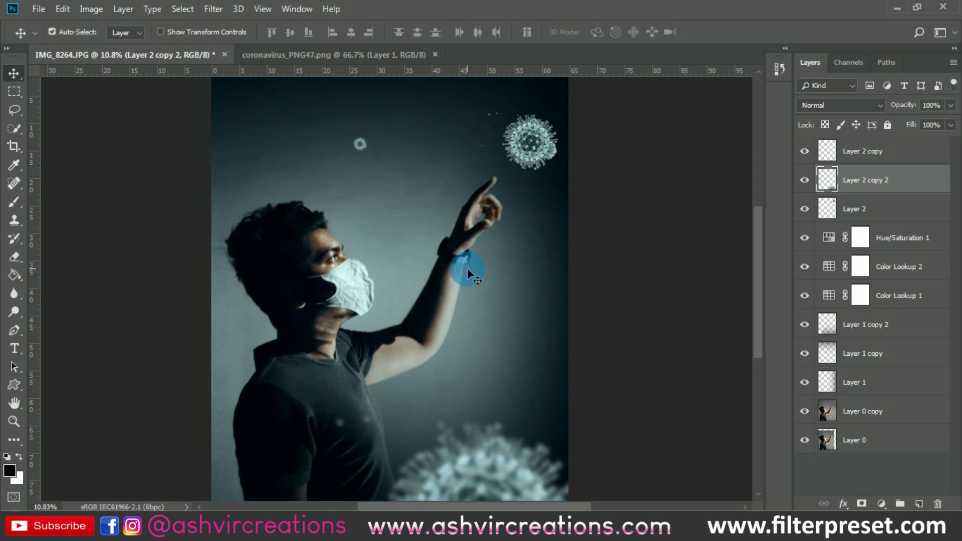
pyautogui.scroll(-1, 512, 166)
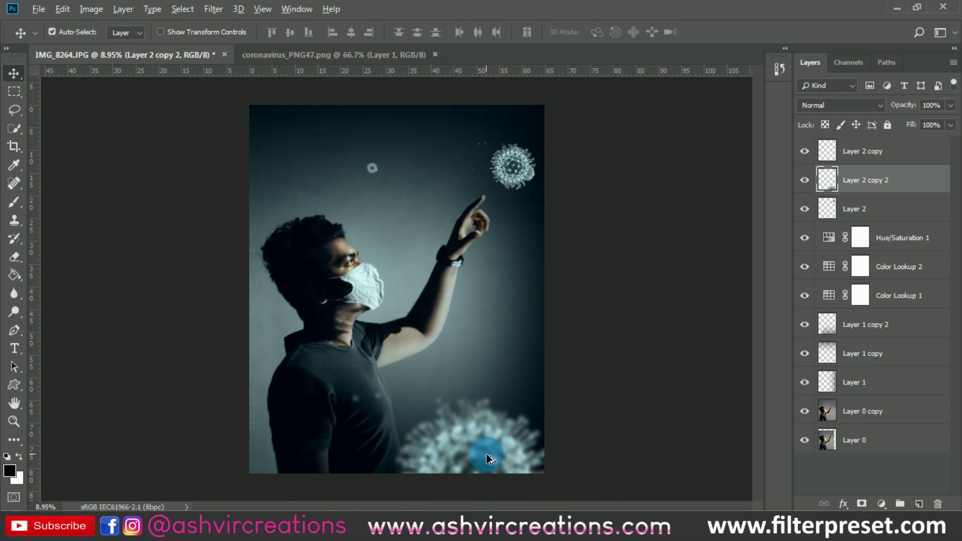
# Duplicate the large blurred virus, scale the copy down and place it partly cropped by the canvas's upper edge.
pyautogui.moveTo(486, 459); pyautogui.dragTo(389, 199)
pyautogui.scroll(-1, 389, 200)
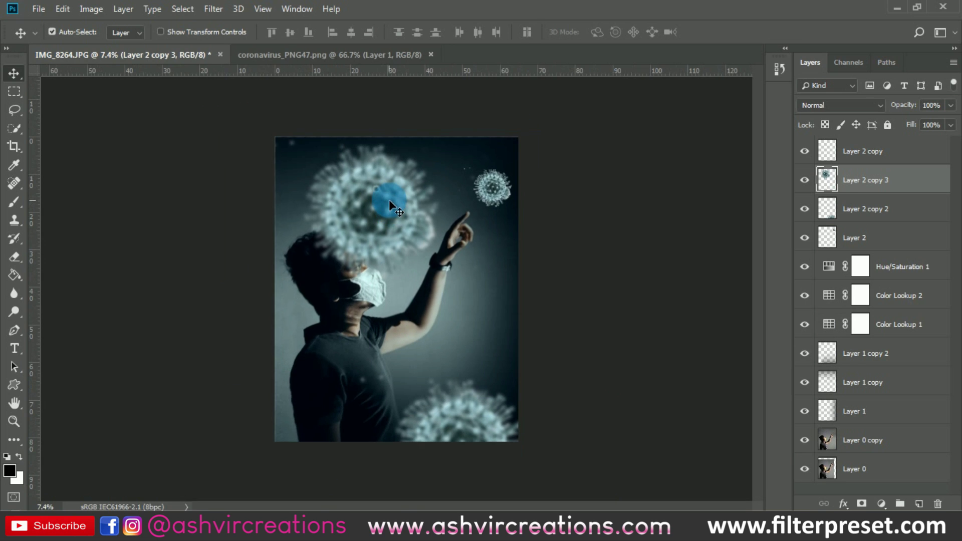
pyautogui.hotkey('ctrl', 't')
pyautogui.moveTo(371, 266); pyautogui.dragTo(437, 121)
pyautogui.scroll(4, 438, 125)
pyautogui.press('Return')
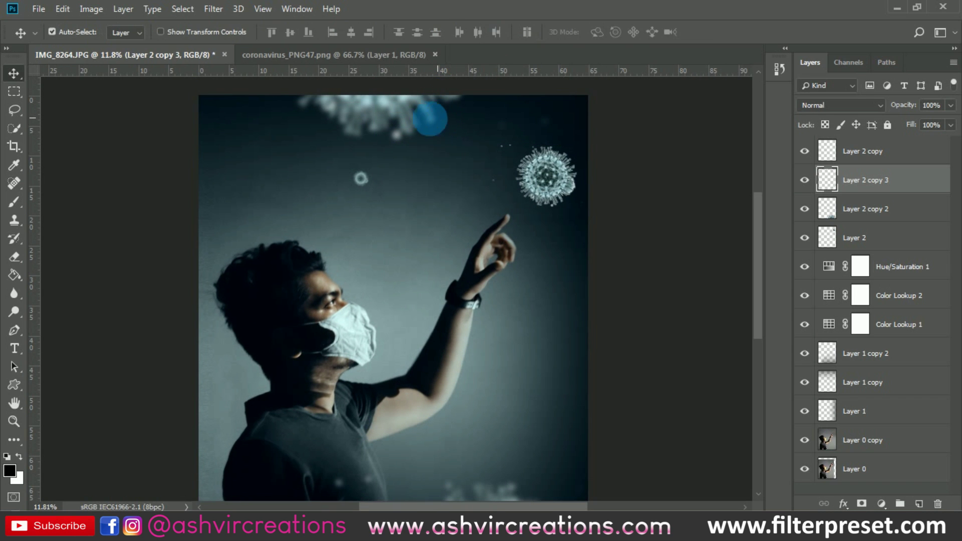
pyautogui.scroll(-2, 399, 126)
pyautogui.scroll(-2, 398, 126)
pyautogui.scroll(3, 397, 146)
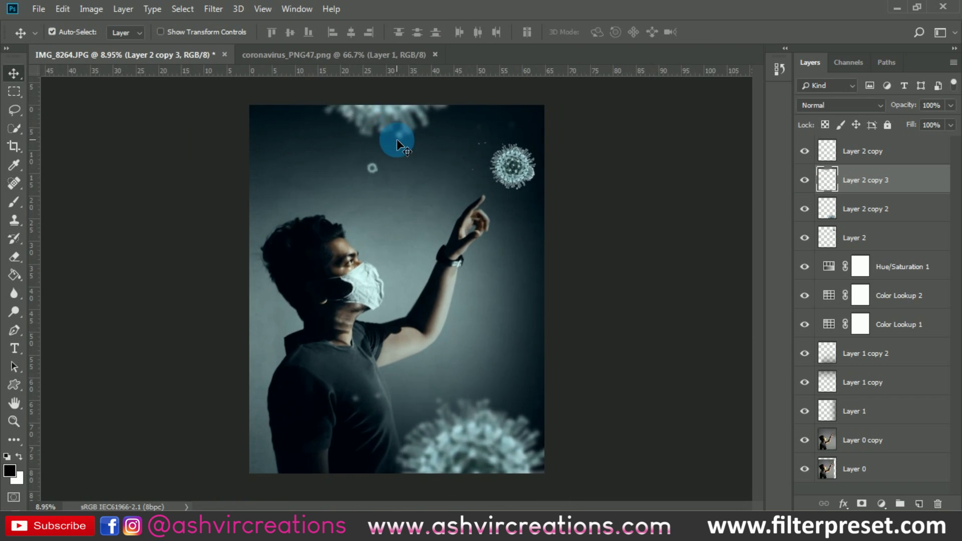
# Duplicate the tiny virus into the space between the man's face and pointing hand and enlarge the copy to about 220%.
pyautogui.scroll(6, 416, 233)
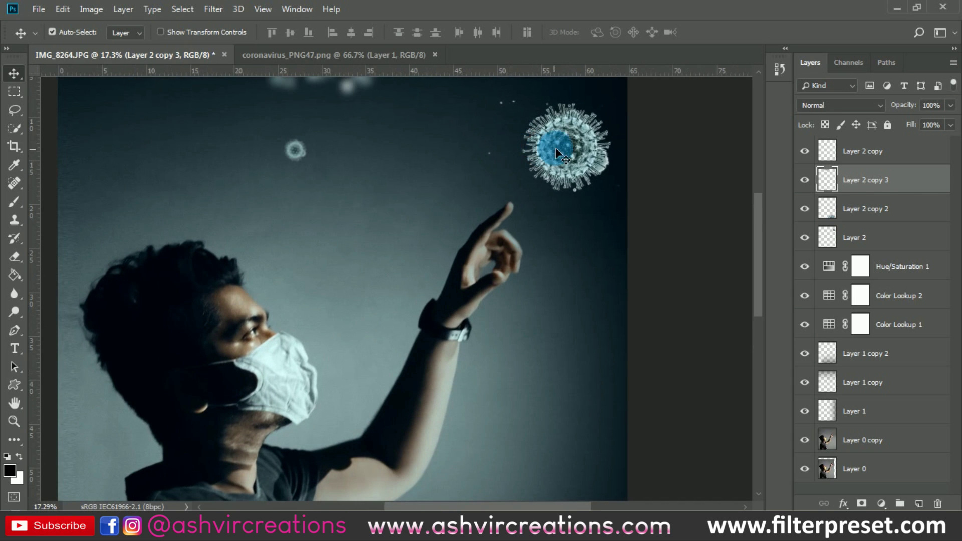
pyautogui.click(560, 150)
pyautogui.click(687, 213)
pyautogui.moveTo(295, 150); pyautogui.dragTo(402, 224)
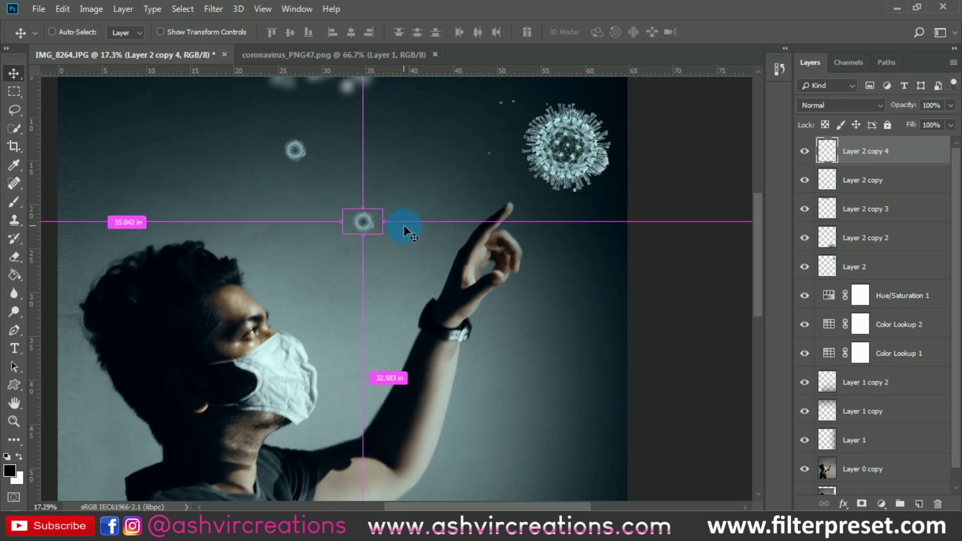
pyautogui.hotkey('ctrl', 't')
pyautogui.moveTo(409, 266); pyautogui.dragTo(393, 249)
pyautogui.press('Return')
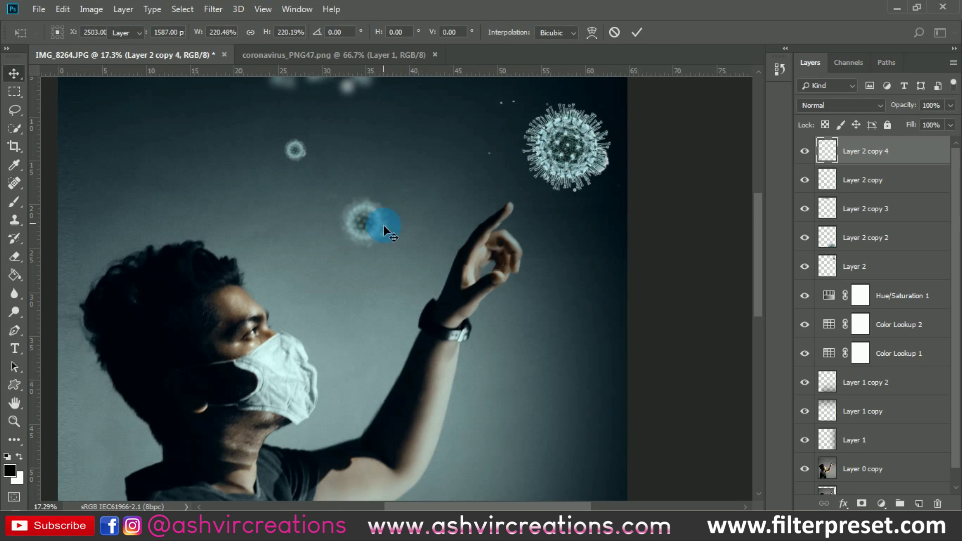
# Shift the enlarged virus toward the hand, duplicate it to the background beside the wrist and shrink the copy to about 47%.
pyautogui.scroll(-2, 368, 222)
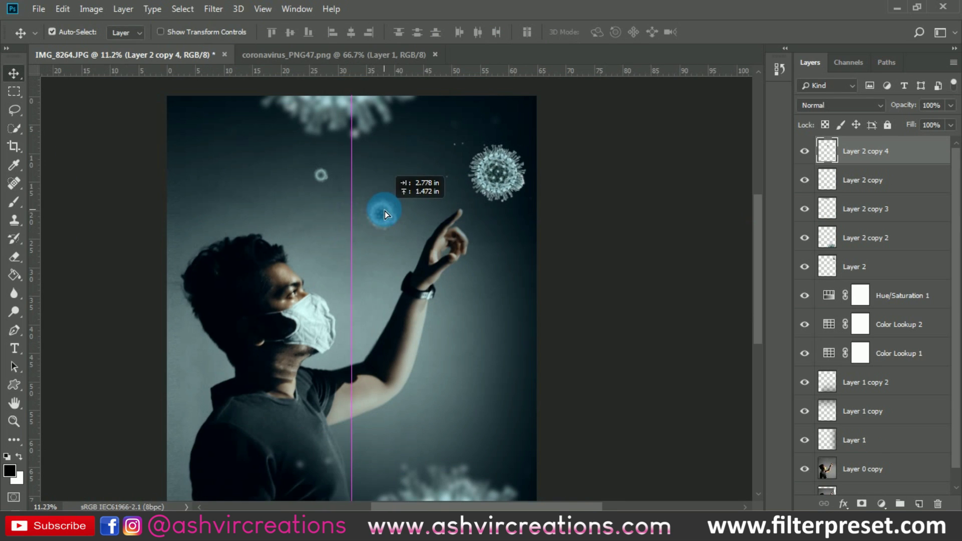
pyautogui.moveTo(386, 213); pyautogui.dragTo(479, 311)
pyautogui.scroll(2, 480, 312)
pyautogui.hotkey('ctrl', 't')
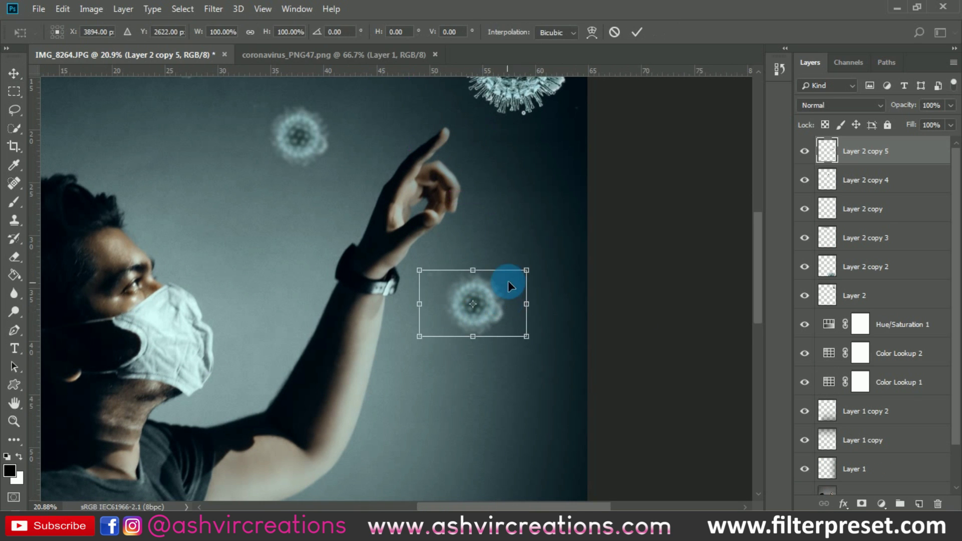
pyautogui.moveTo(532, 280); pyautogui.dragTo(502, 298)
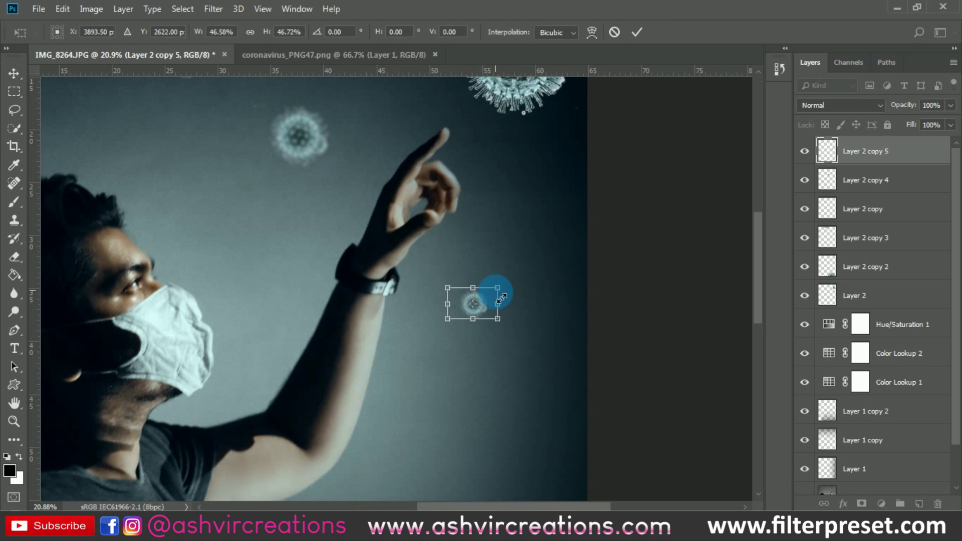
pyautogui.press('Return')
pyautogui.scroll(-2, 465, 309)
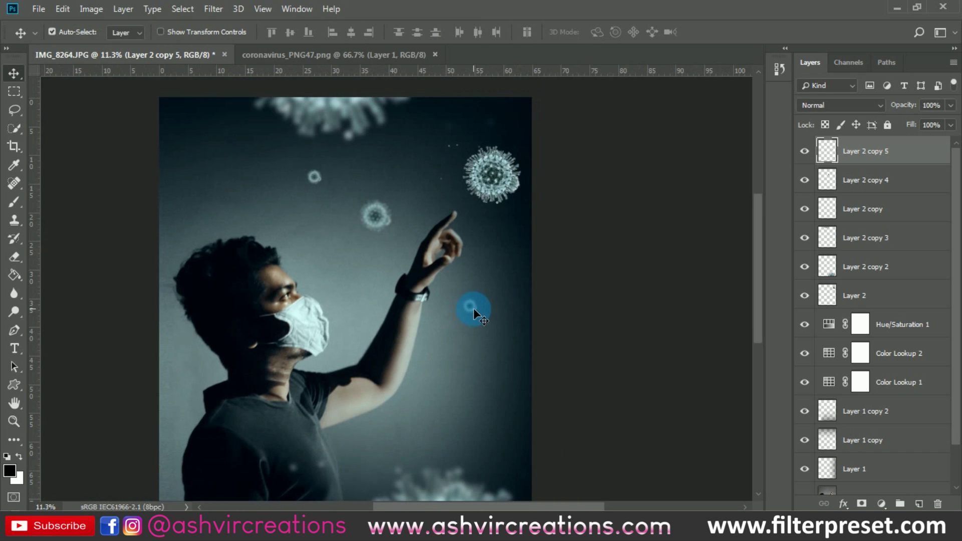
# Duplicate the small virus beside the wrist, enlarge the copy to about 314% and place it above the large lower virus.
pyautogui.moveTo(463, 321); pyautogui.dragTo(471, 410)
pyautogui.scroll(2, 458, 325)
pyautogui.scroll(-2, 471, 410)
pyautogui.moveTo(447, 312); pyautogui.dragTo(426, 295)
pyautogui.hotkey('ctrl', 't')
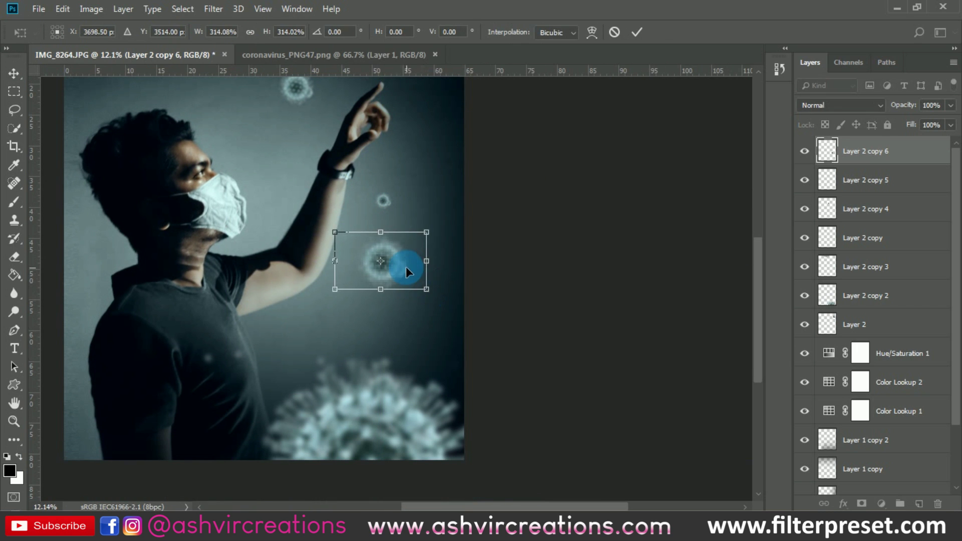
pyautogui.press('Return')
pyautogui.scroll(2, 406, 266)
pyautogui.moveTo(387, 261); pyautogui.dragTo(464, 327)
pyautogui.scroll(-2, 465, 326)
pyautogui.scroll(-3, 462, 325)
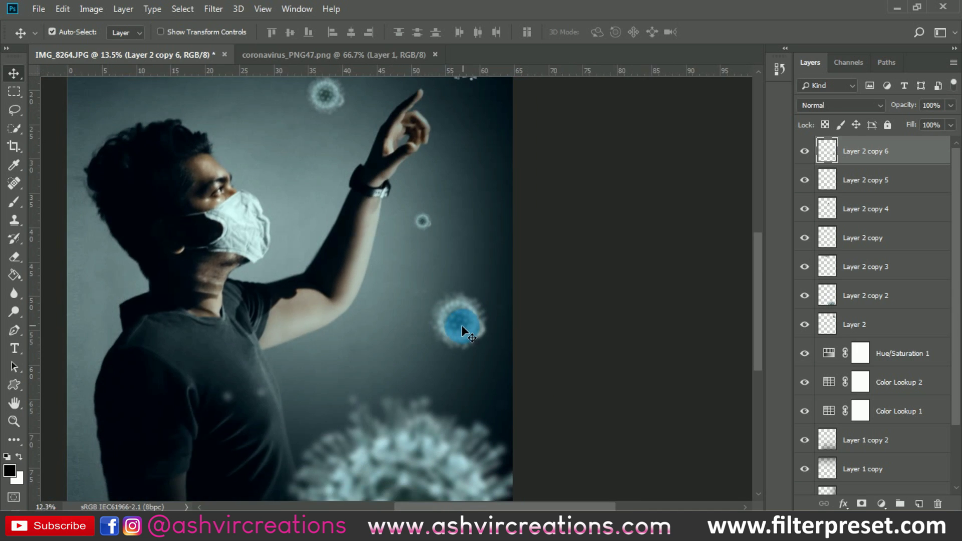
pyautogui.scroll(-1, 468, 287)
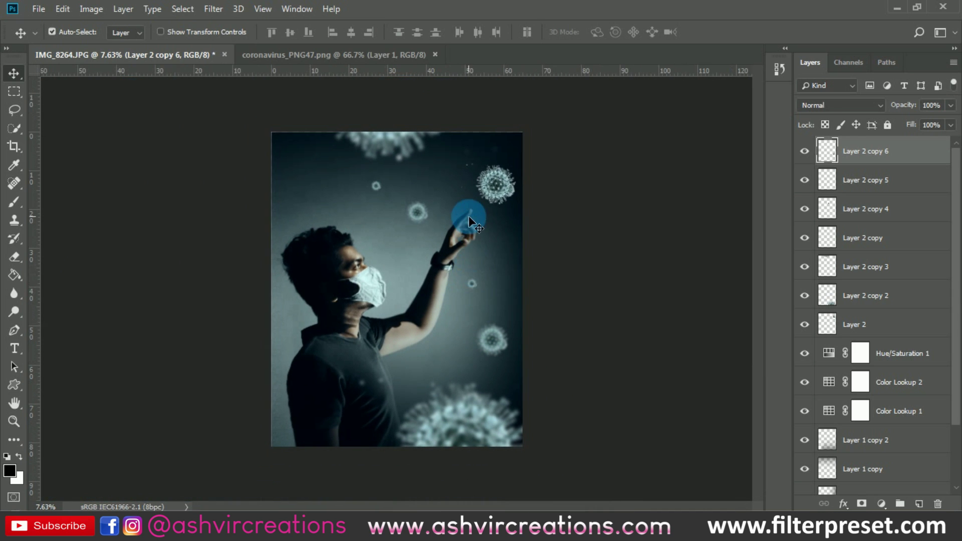
pyautogui.moveTo(468, 217); pyautogui.dragTo(477, 225)
pyautogui.scroll(3, 483, 246)
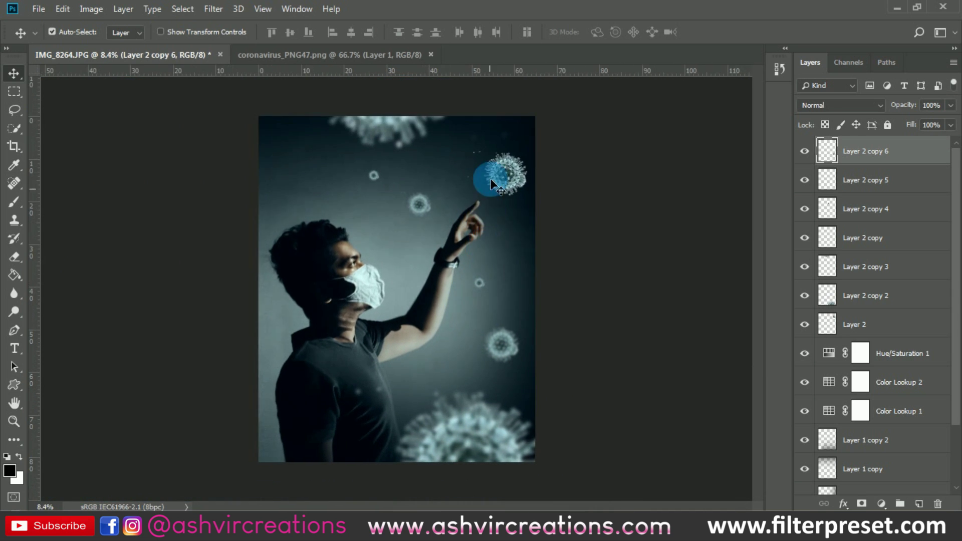
# Open maxresdefault.jpg and bring its particle image into the IMG_8264.JPG portrait document as a new layer.
pyautogui.scroll(-2, 498, 170)
pyautogui.scroll(-1, 504, 169)
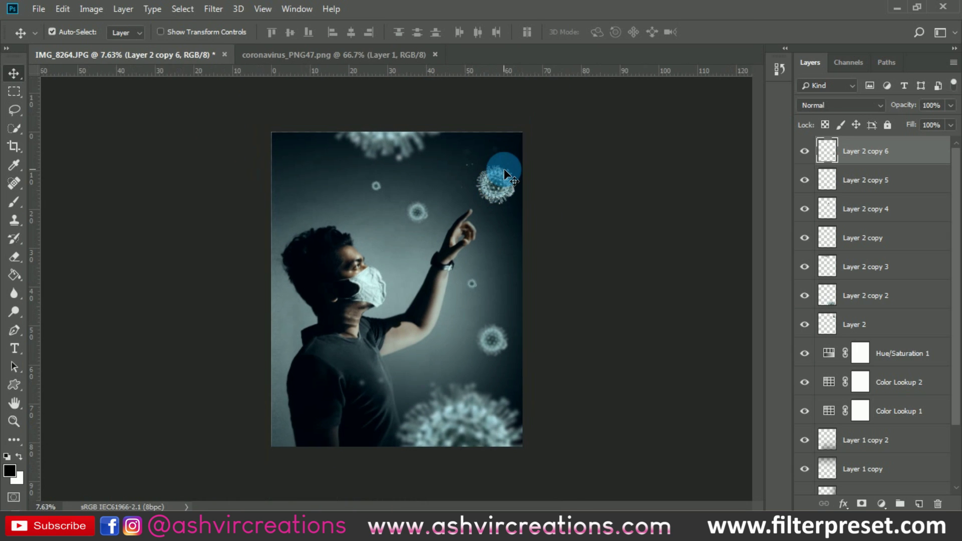
pyautogui.scroll(1, 503, 168)
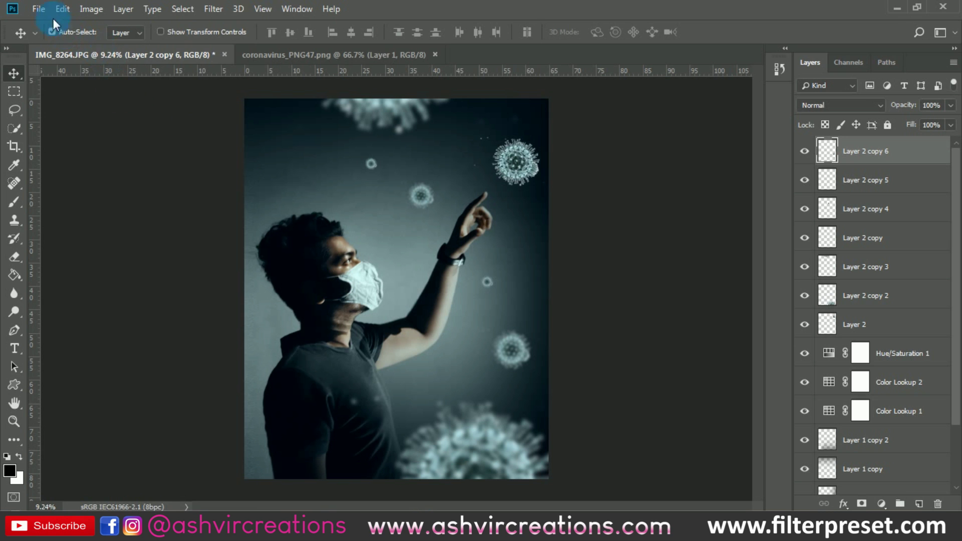
pyautogui.click(38, 9)
pyautogui.click(40, 38)
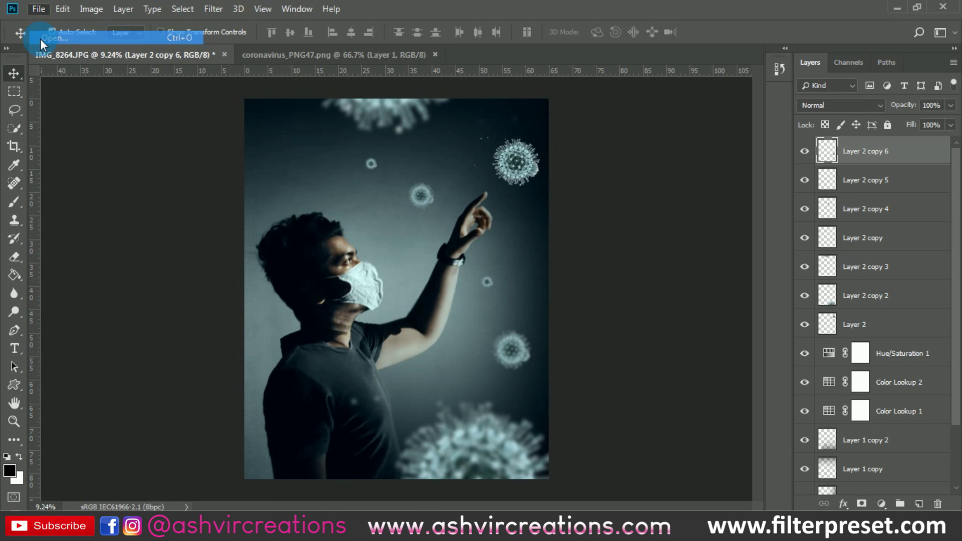
pyautogui.doubleClick(246, 107)
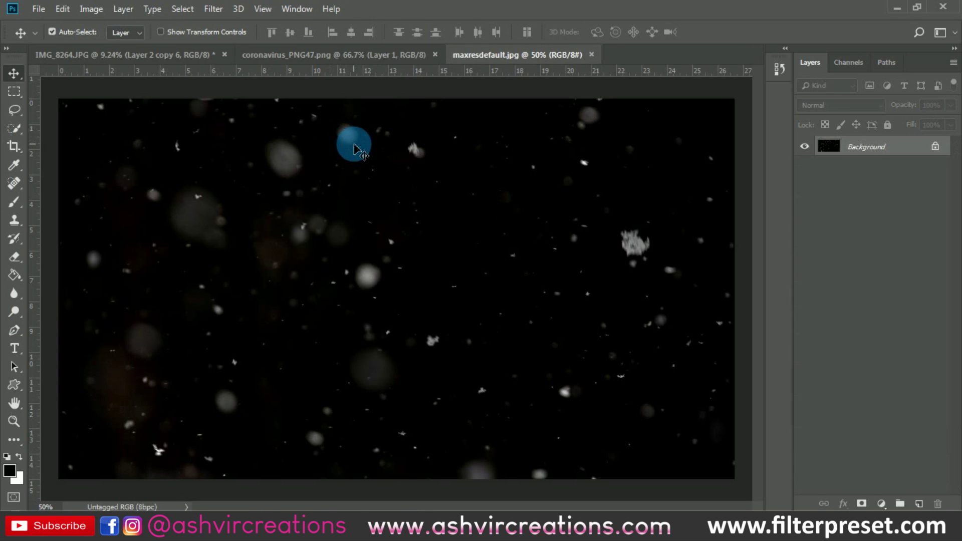
pyautogui.moveTo(235, 92); pyautogui.dragTo(345, 176)
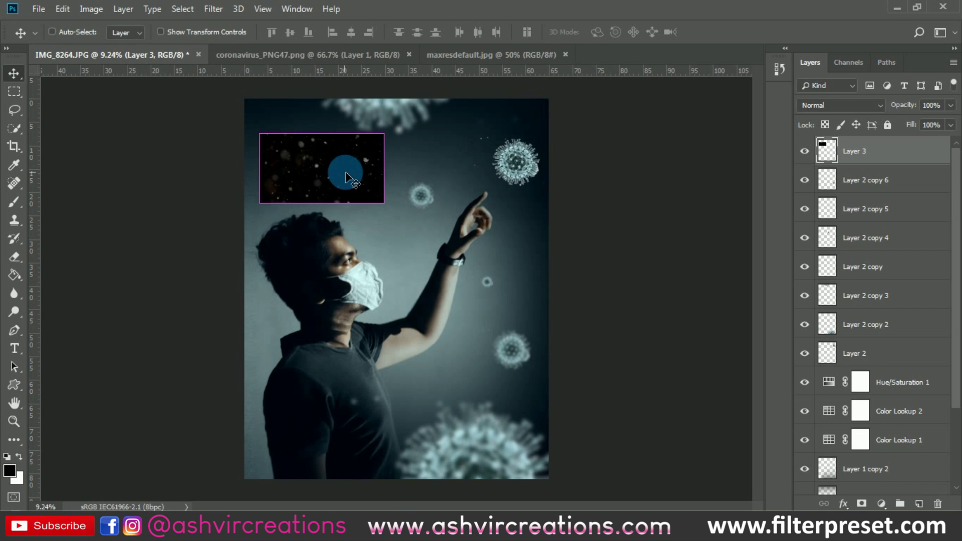
# Enlarge the particle layer to about 383% and rotate it 90° clockwise.
pyautogui.hotkey('ctrl', 't')
pyautogui.moveTo(462, 260); pyautogui.dragTo(468, 240)
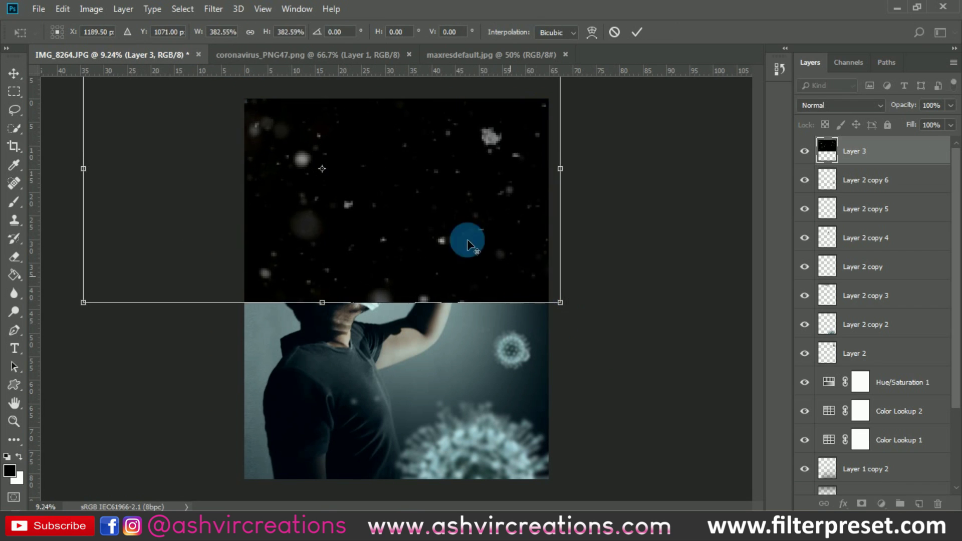
pyautogui.rightClick(423, 189)
pyautogui.click(481, 333)
pyautogui.scroll(-2, 398, 285)
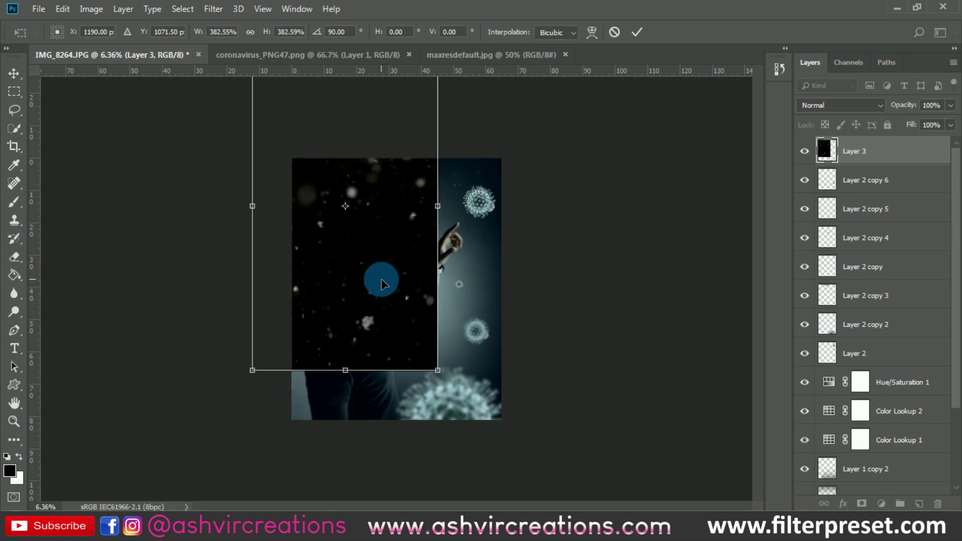
# Centre the rotated particle layer over the portrait, enlarge it to about 447% to cover the canvas, and shift it downward.
pyautogui.moveTo(376, 275); pyautogui.dragTo(415, 326)
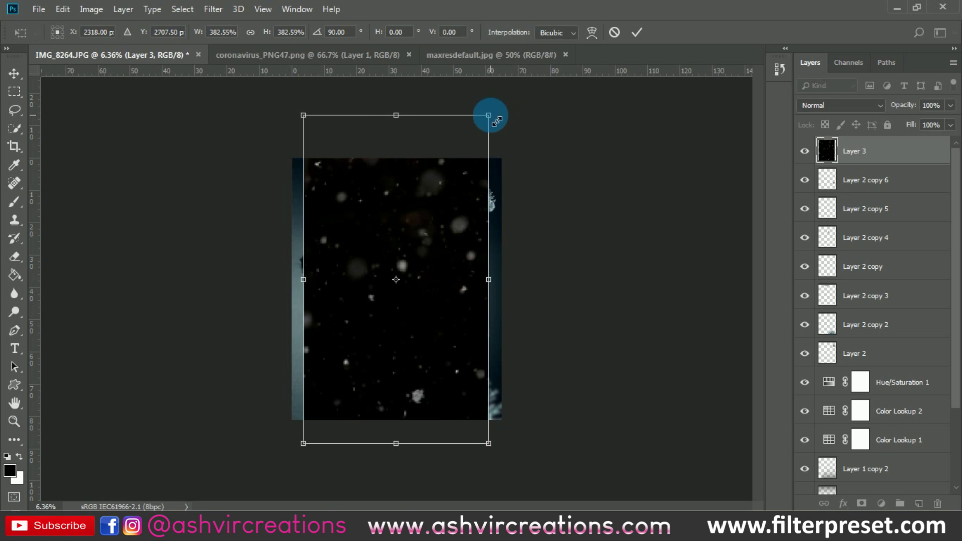
pyautogui.moveTo(496, 120); pyautogui.dragTo(520, 90)
pyautogui.scroll(1, 459, 193)
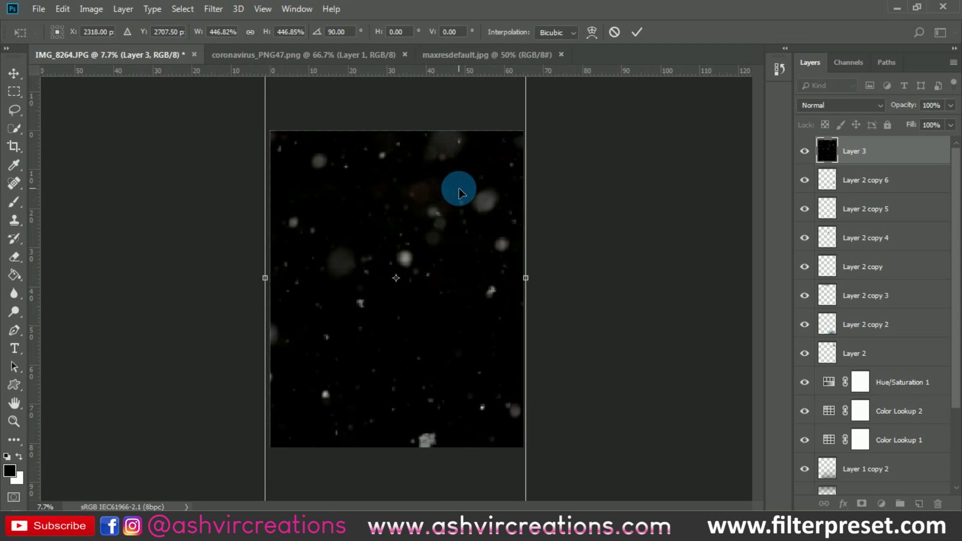
pyautogui.moveTo(445, 241); pyautogui.dragTo(453, 299)
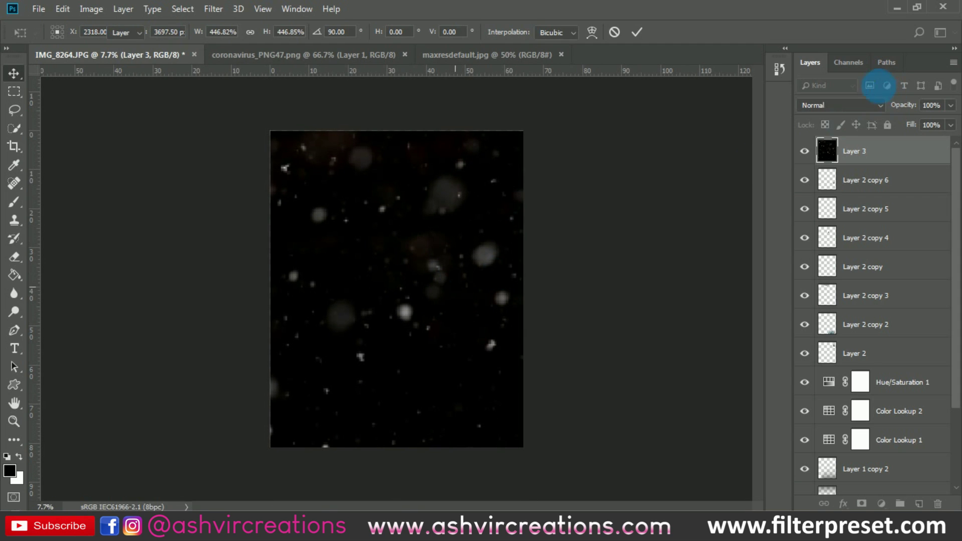
pyautogui.press('Return')
# Set the particle layer's blend mode to Screen and compare the portrait with and without the particles.
pyautogui.click(816, 108)
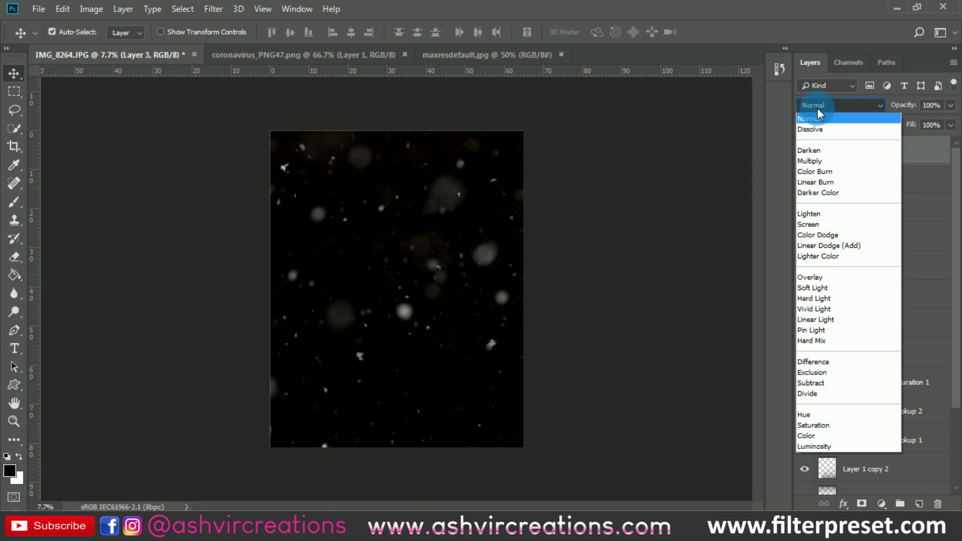
pyautogui.click(818, 224)
pyautogui.hotkey('ctrl', '+')
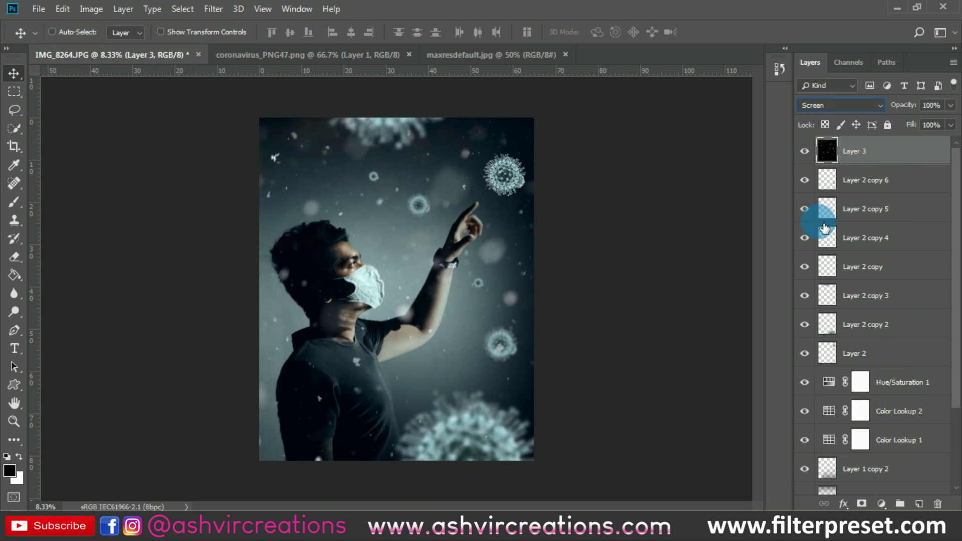
pyautogui.hotkey('ctrl', '+')
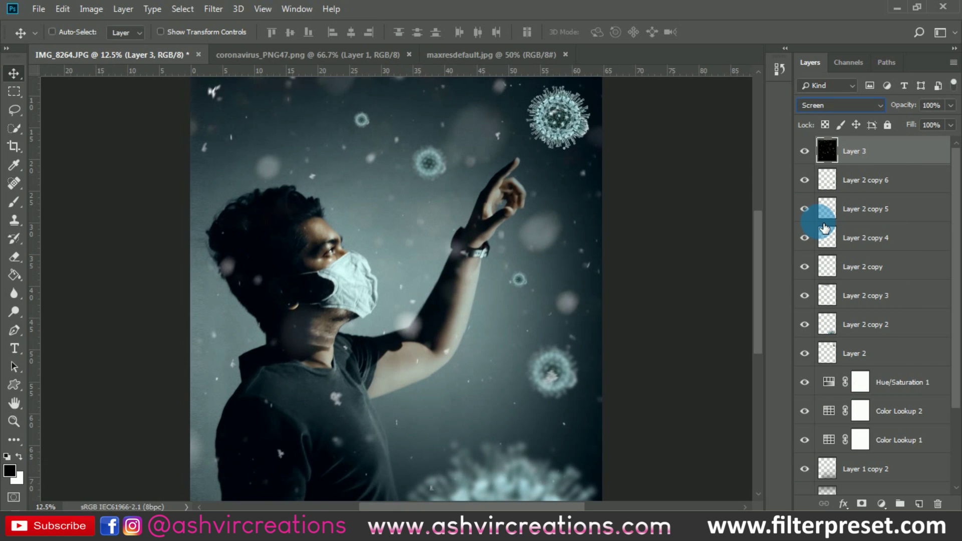
pyautogui.hotkey('ctrl', '-')
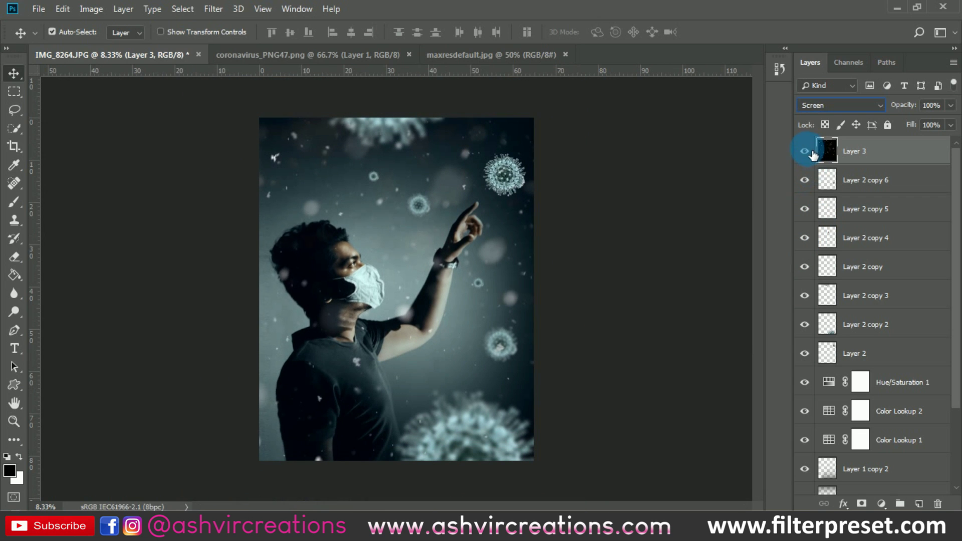
pyautogui.click(805, 152)
pyautogui.click(805, 151)
pyautogui.click(805, 151)
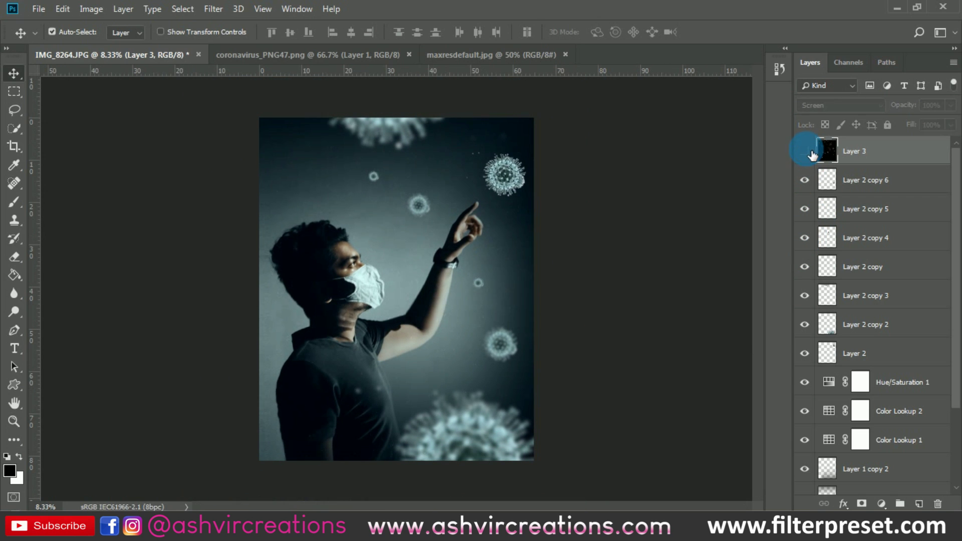
pyautogui.click(805, 151)
# Move the particle layer upward over the portrait, keeping the canvas covered, and compare the result with the layer hidden.
pyautogui.press('ctrl')
pyautogui.hotkey('ctrl', 't')
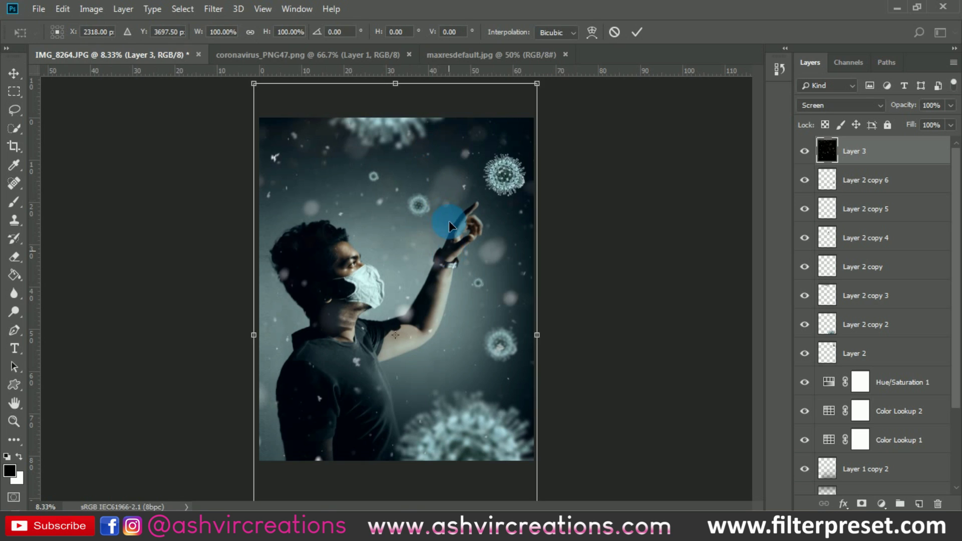
pyautogui.moveTo(451, 214); pyautogui.dragTo(441, 167)
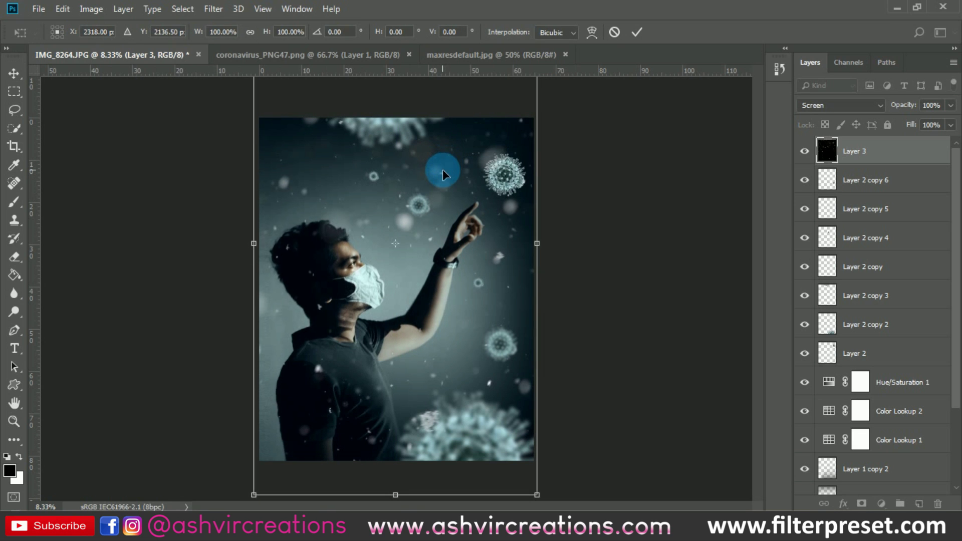
pyautogui.press('Return')
pyautogui.hotkey('ctrl', '0')
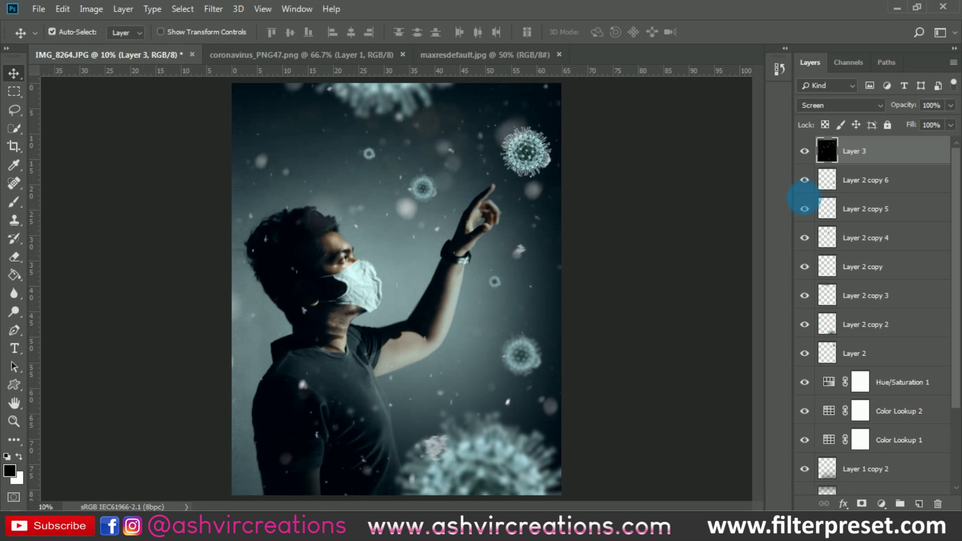
pyautogui.click(805, 151)
pyautogui.click(805, 151)
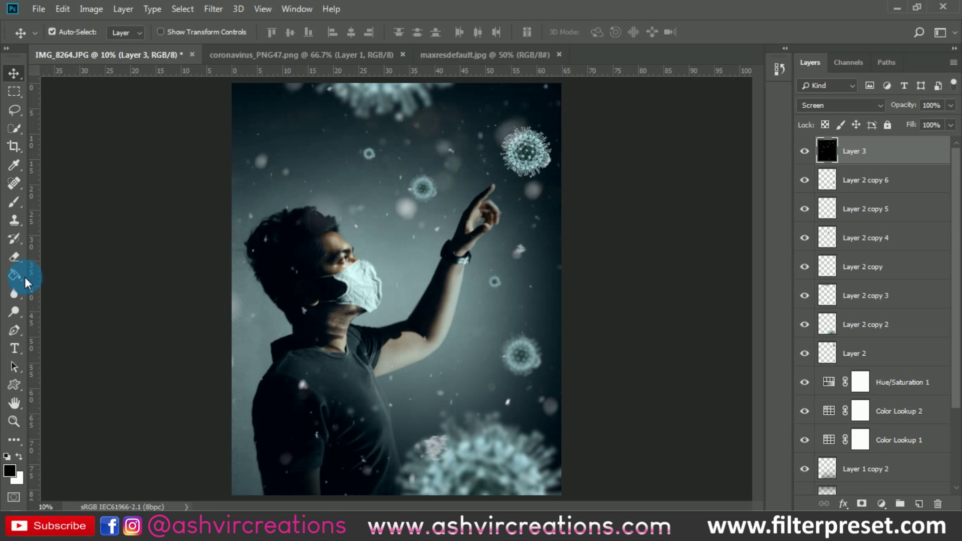
# Erase particles over the man's face, mask, neck and upper arm using a soft 1100 px Eraser on the particle layer.
pyautogui.click(20, 260)
pyautogui.scroll(3, 358, 256)
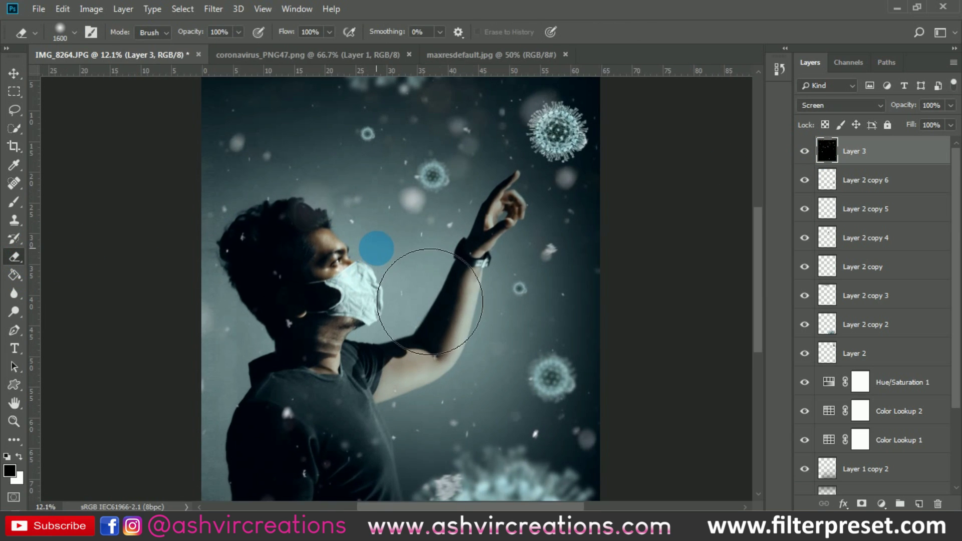
pyautogui.press('p')
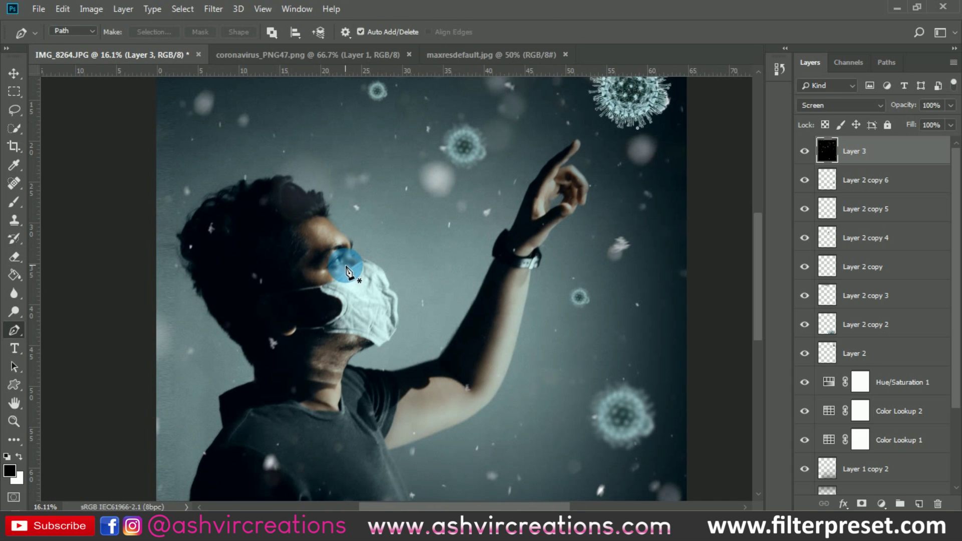
pyautogui.press('e')
pyautogui.press('[')
pyautogui.press('[')
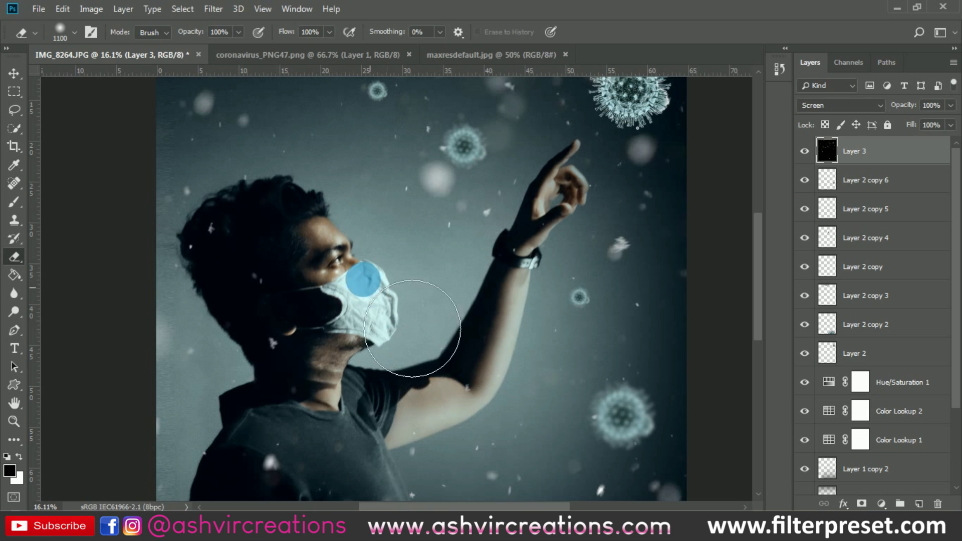
pyautogui.moveTo(402, 436); pyautogui.dragTo(440, 408)
pyautogui.moveTo(398, 310)
pyautogui.mouseDown()
pyautogui.moveTo(321, 276)
pyautogui.moveTo(250, 264)
pyautogui.moveTo(269, 263)
pyautogui.moveTo(317, 362)
pyautogui.moveTo(299, 353)
pyautogui.mouseUp()
# Erase the particles overlapping the large lower virus and the background beside the raised arm with an 800 px eraser.
pyautogui.press('[')
pyautogui.press('[')
pyautogui.press('[')
pyautogui.press('[')
pyautogui.press('[')
pyautogui.press('[')
pyautogui.scroll(1, 309, 357)
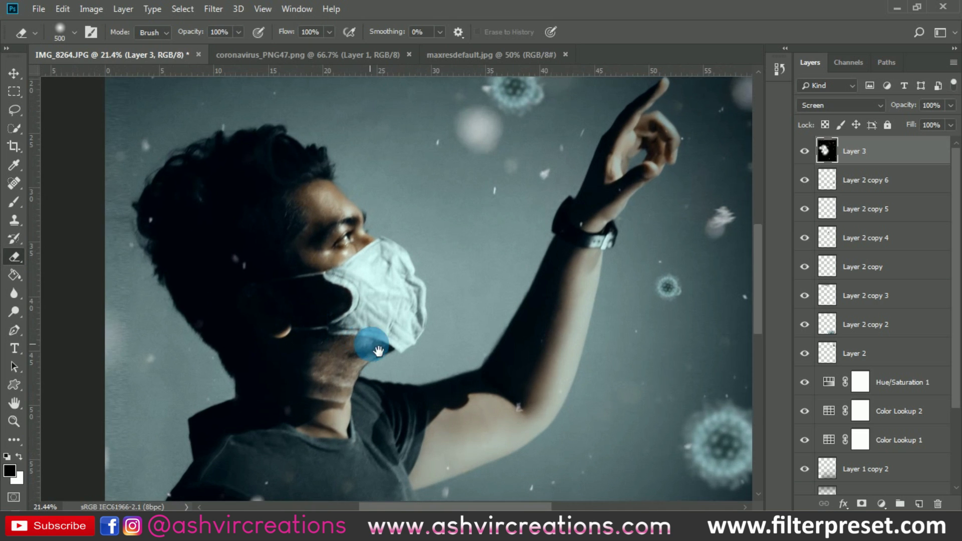
pyautogui.moveTo(370, 344); pyautogui.dragTo(402, 199)
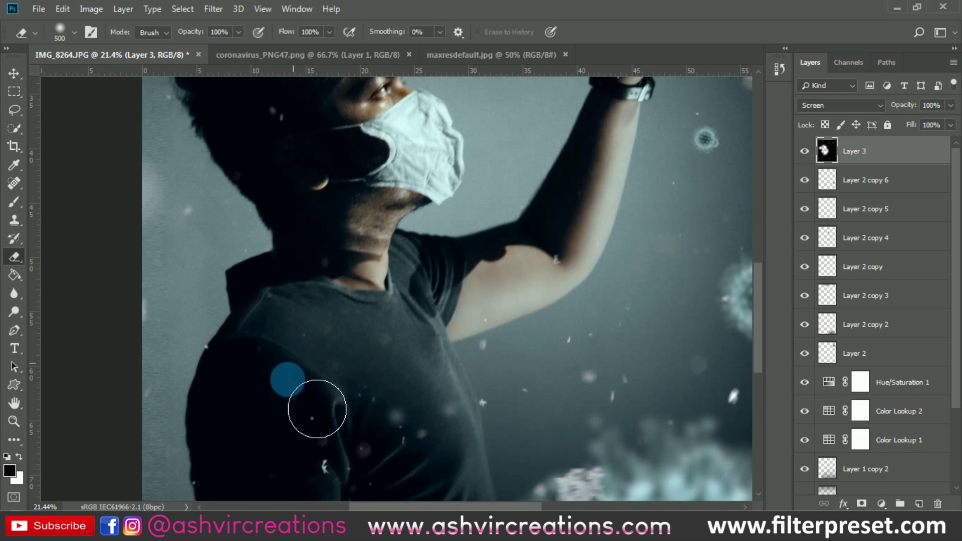
pyautogui.scroll(-2, 318, 401)
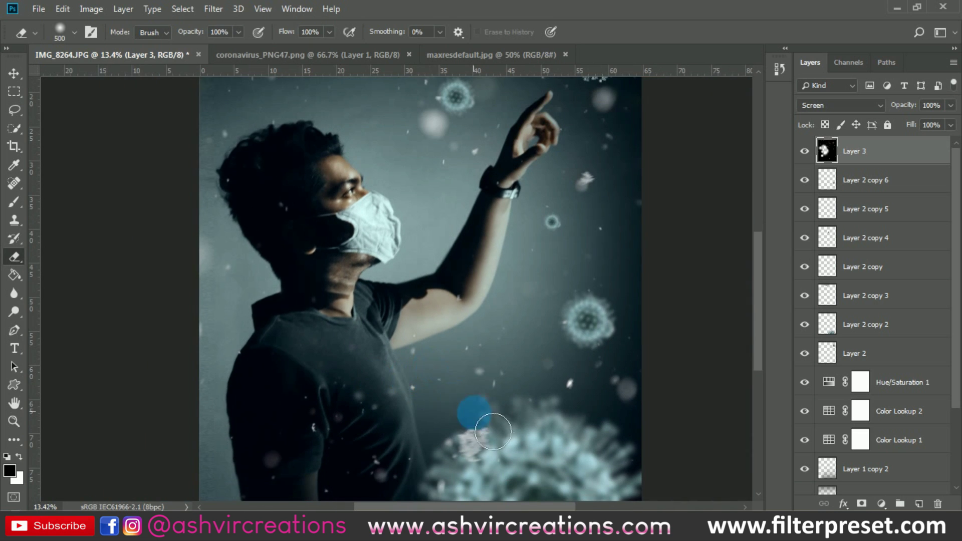
pyautogui.scroll(-1, 504, 442)
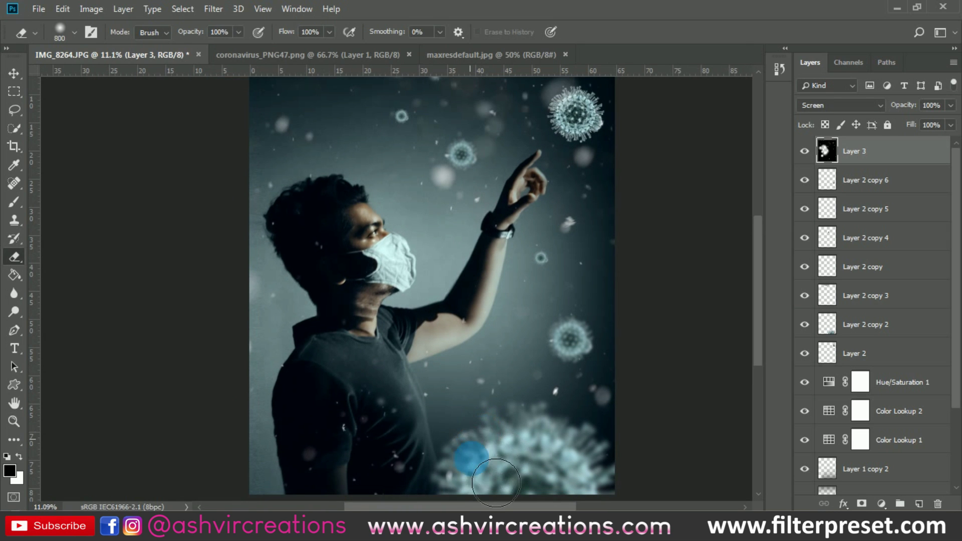
pyautogui.moveTo(514, 477)
pyautogui.mouseDown()
pyautogui.moveTo(558, 450)
pyautogui.moveTo(581, 415)
pyautogui.moveTo(581, 440)
pyautogui.moveTo(618, 425)
pyautogui.moveTo(626, 281)
pyautogui.moveTo(585, 241)
pyautogui.moveTo(599, 249)
pyautogui.moveTo(621, 175)
pyautogui.moveTo(609, 200)
pyautogui.mouseUp()
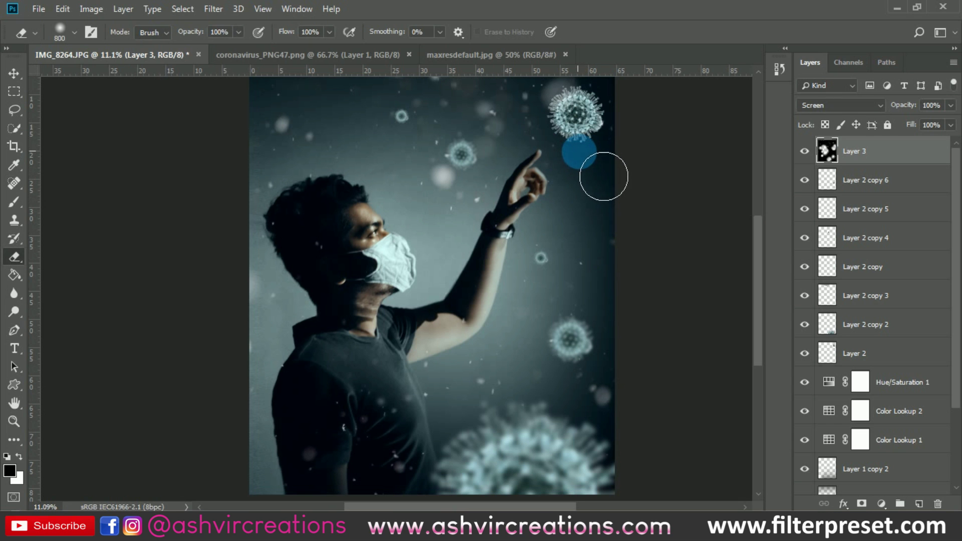
# Erase the particles around the pointing hand and across the upper background between the viruses with the 800 px eraser.
pyautogui.scroll(3, 604, 176)
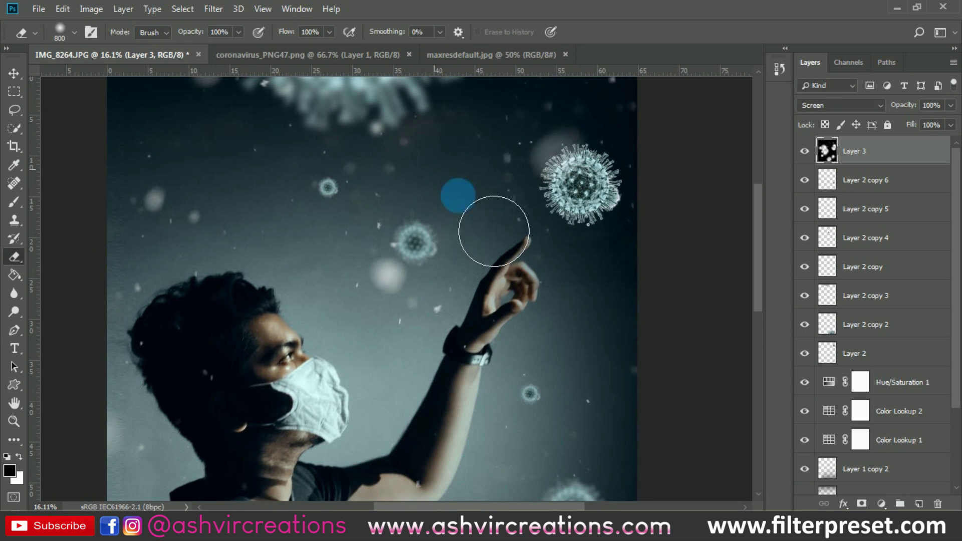
pyautogui.moveTo(494, 231)
pyautogui.mouseDown()
pyautogui.moveTo(440, 189)
pyautogui.moveTo(376, 176)
pyautogui.moveTo(432, 347)
pyautogui.moveTo(453, 332)
pyautogui.mouseUp()
pyautogui.moveTo(465, 290)
pyautogui.mouseDown()
pyautogui.moveTo(432, 138)
pyautogui.moveTo(482, 217)
pyautogui.moveTo(493, 219)
pyautogui.moveTo(491, 210)
pyautogui.moveTo(510, 229)
pyautogui.moveTo(477, 205)
pyautogui.moveTo(437, 93)
pyautogui.moveTo(406, 165)
pyautogui.moveTo(371, 165)
pyautogui.moveTo(408, 201)
pyautogui.moveTo(413, 187)
pyautogui.moveTo(379, 162)
pyautogui.moveTo(413, 193)
pyautogui.moveTo(399, 233)
pyautogui.moveTo(401, 295)
pyautogui.mouseUp()
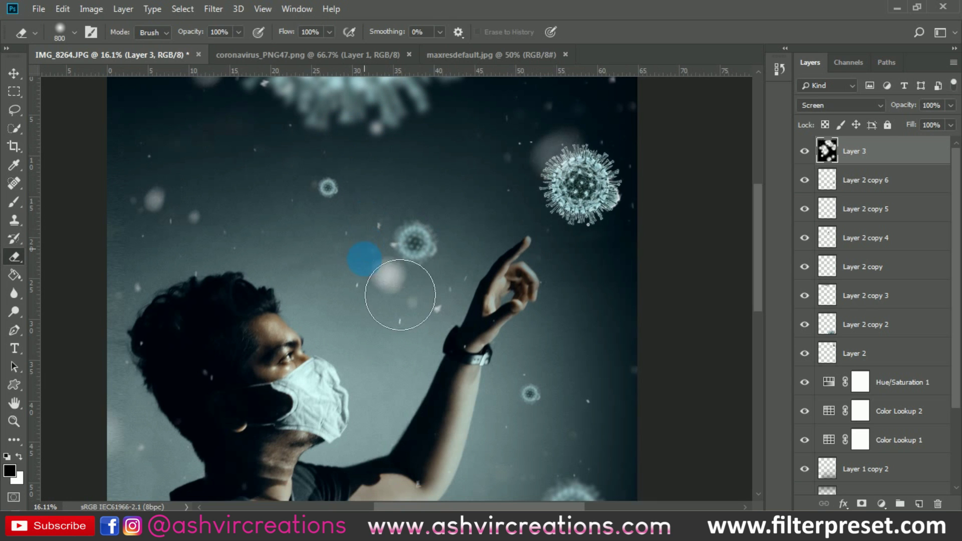
pyautogui.moveTo(466, 349)
pyautogui.mouseDown()
pyautogui.moveTo(534, 311)
pyautogui.moveTo(468, 275)
pyautogui.moveTo(461, 161)
pyautogui.moveTo(474, 200)
pyautogui.moveTo(454, 295)
pyautogui.mouseUp()
pyautogui.press('h')
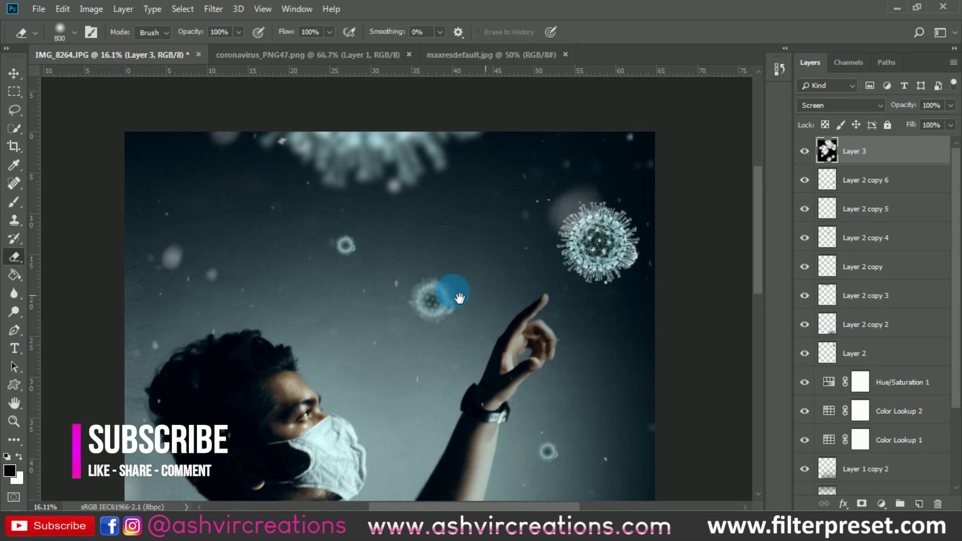
pyautogui.moveTo(200, 296)
pyautogui.mouseDown()
pyautogui.moveTo(266, 313)
pyautogui.moveTo(257, 184)
pyautogui.moveTo(264, 174)
pyautogui.moveTo(313, 167)
pyautogui.moveTo(437, 177)
pyautogui.moveTo(511, 208)
pyautogui.moveTo(635, 166)
pyautogui.moveTo(674, 167)
pyautogui.moveTo(593, 263)
pyautogui.moveTo(611, 278)
pyautogui.moveTo(639, 263)
pyautogui.mouseUp()
# Reduce the eraser to 500 px and erase the particles just above the sharp virus near the fingertip.
pyautogui.scroll(2, 595, 258)
pyautogui.press('[')
pyautogui.press('[')
pyautogui.press('[')
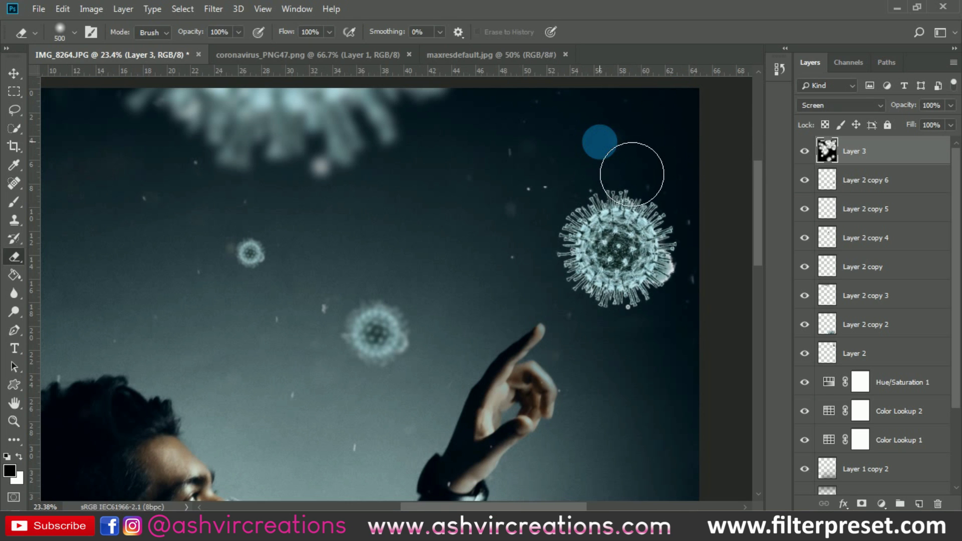
pyautogui.moveTo(638, 168)
pyautogui.mouseDown()
pyautogui.moveTo(645, 174)
pyautogui.moveTo(528, 242)
pyautogui.moveTo(500, 215)
pyautogui.moveTo(572, 197)
pyautogui.moveTo(583, 172)
pyautogui.mouseUp()
# Erase the particles around the tiny virus above the man's head and toggle the particle layer's visibility to check the cleanup.
pyautogui.scroll(-3, 556, 173)
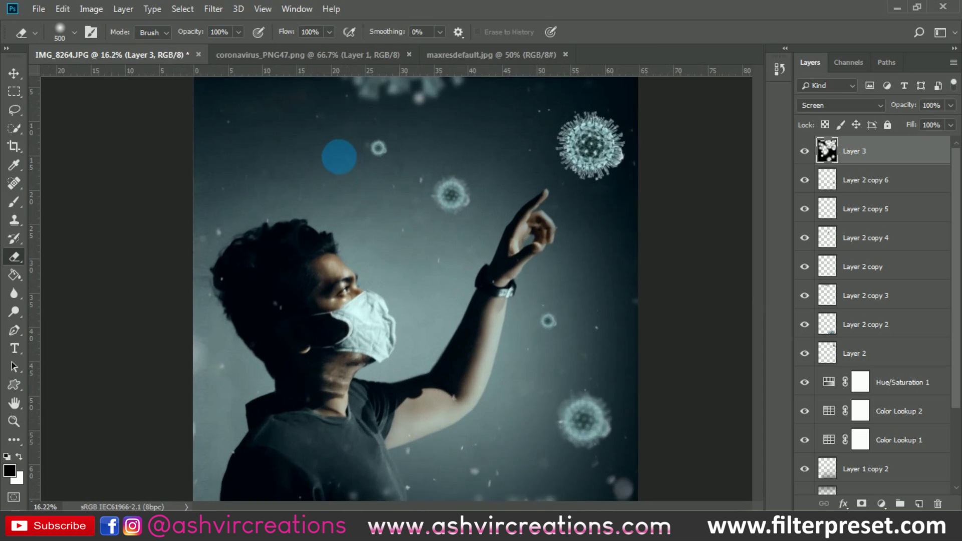
pyautogui.scroll(2, 351, 159)
pyautogui.moveTo(351, 158); pyautogui.dragTo(411, 248)
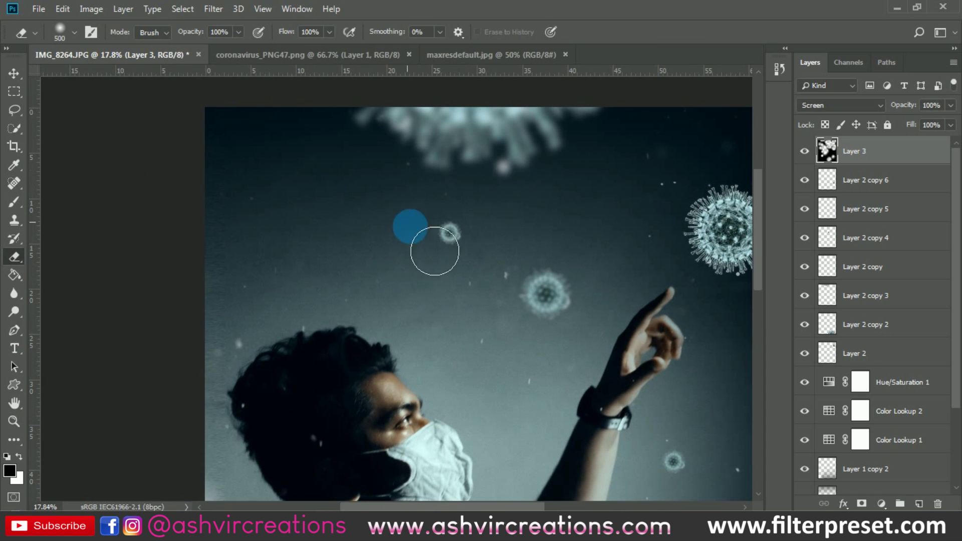
pyautogui.scroll(-3, 310, 168)
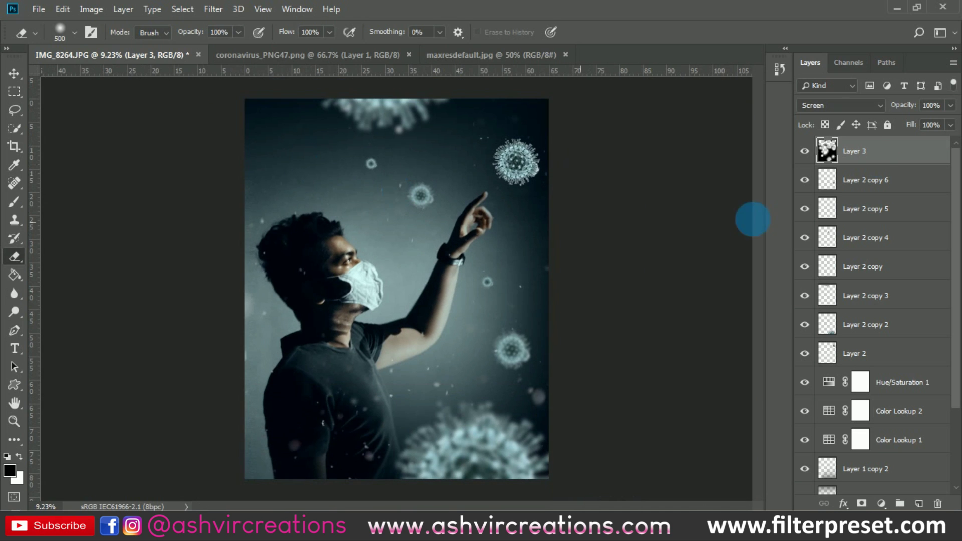
pyautogui.click(807, 151)
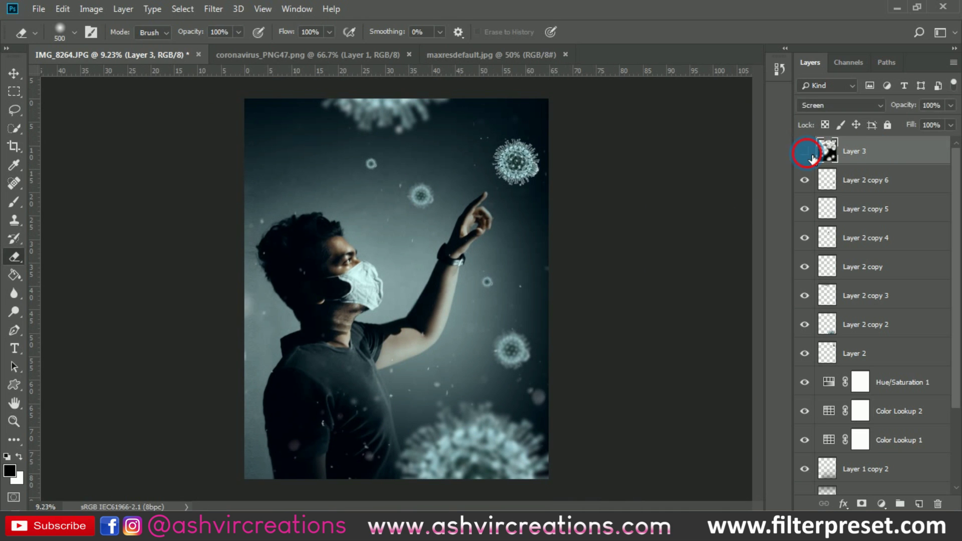
# Reduce the eraser to 250 px and erase the bright particles on the man's sleeve and lower shirt.
pyautogui.scroll(3, 455, 402)
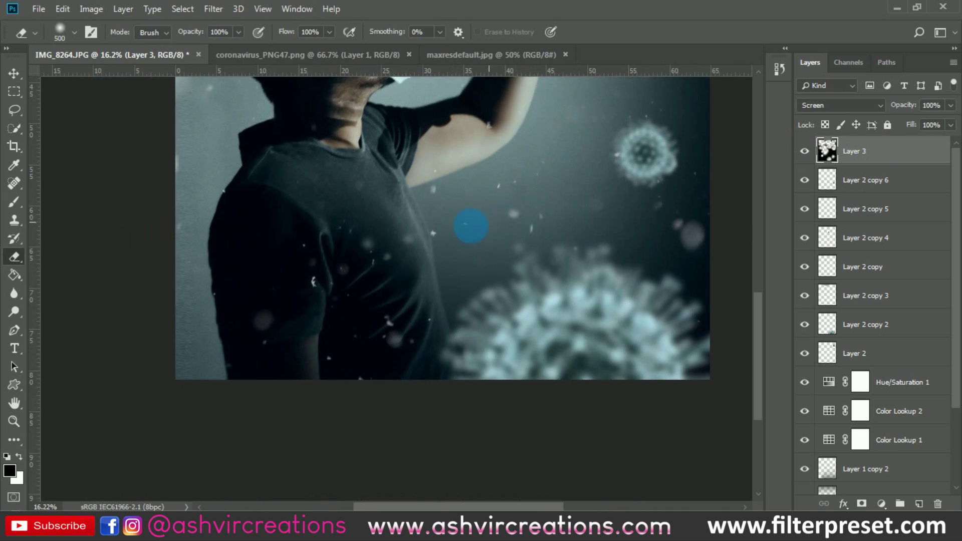
pyautogui.scroll(3, 451, 241)
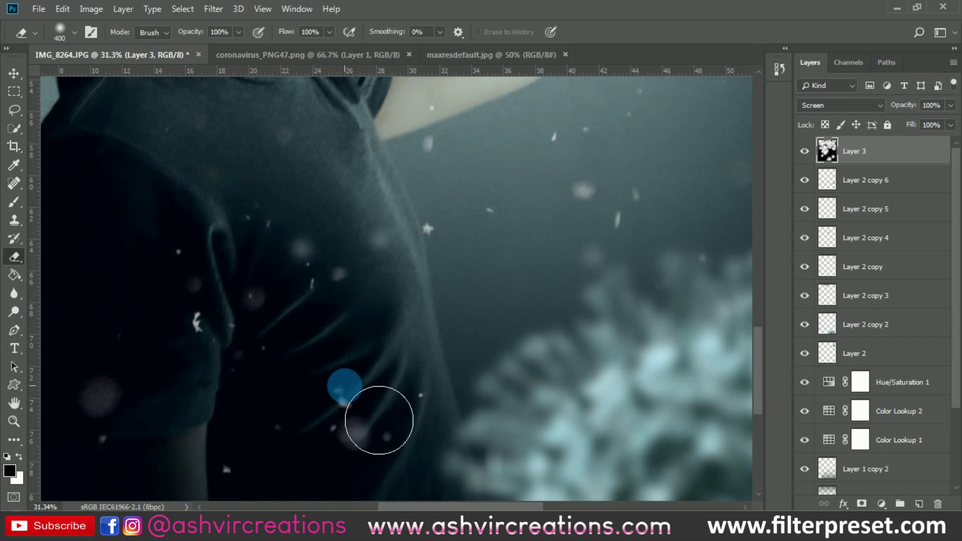
pyautogui.click(226, 349)
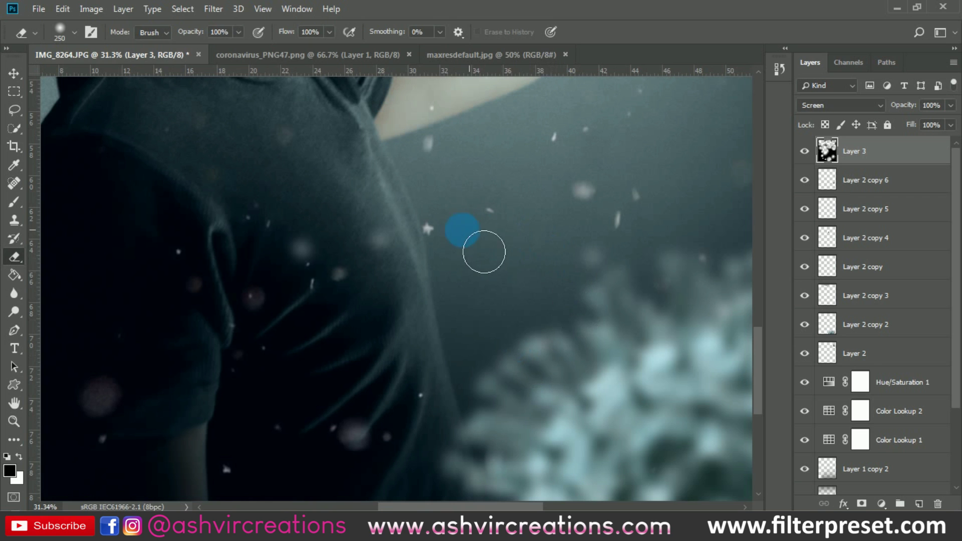
pyautogui.scroll(-5, 530, 231)
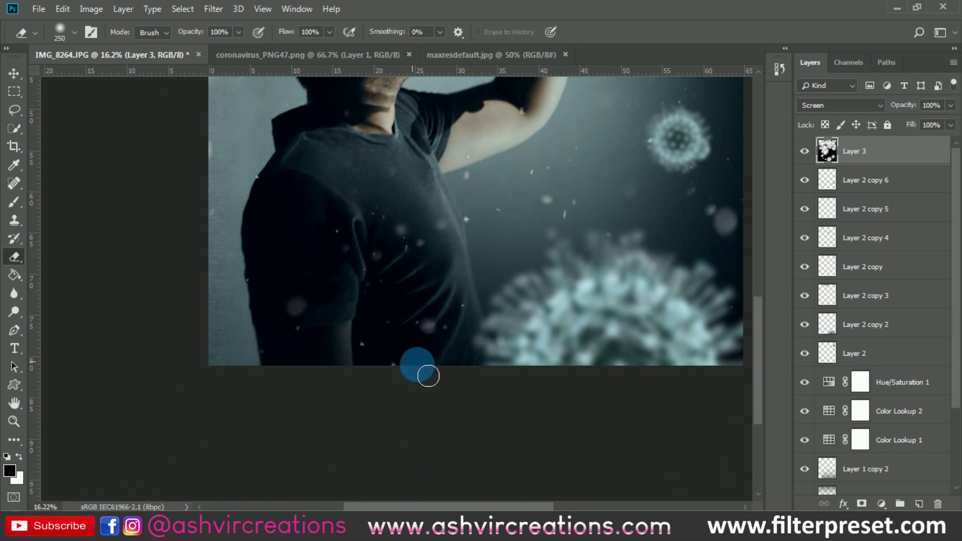
pyautogui.scroll(-1, 443, 342)
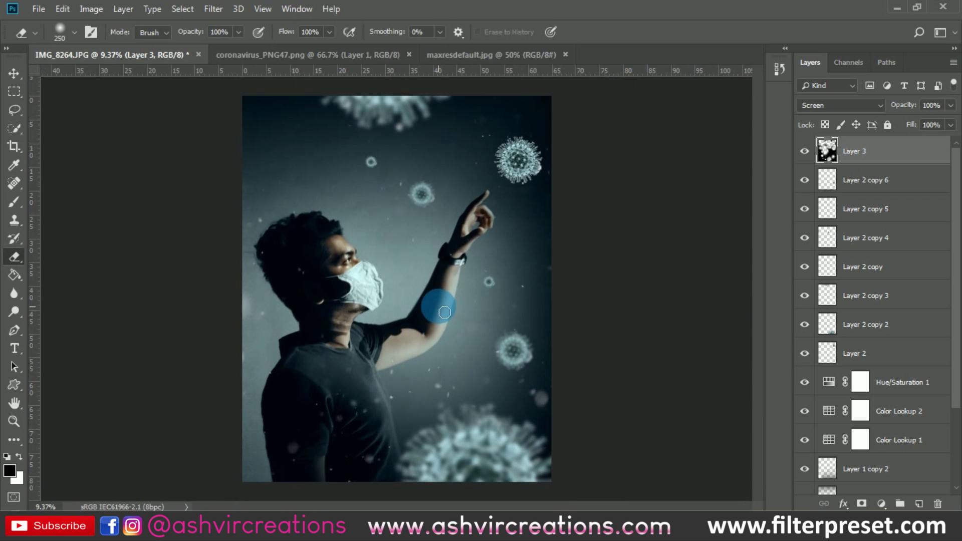
pyautogui.press('v')
pyautogui.scroll(-2, 390, 203)
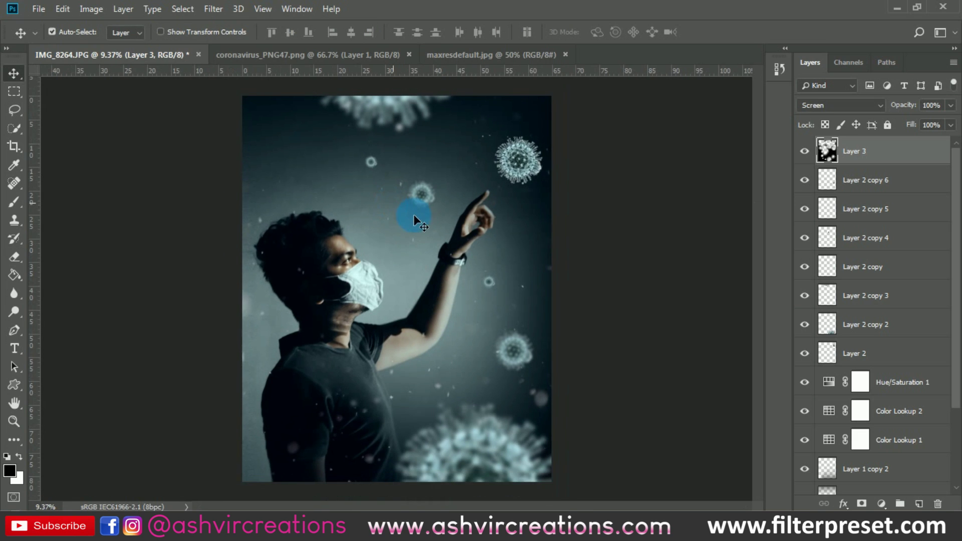
pyautogui.scroll(1, 514, 251)
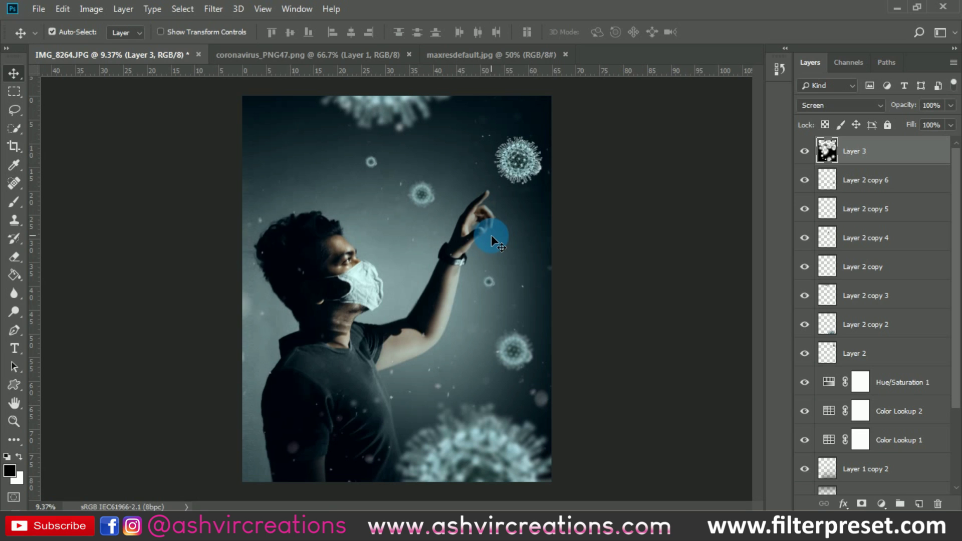
pyautogui.scroll(-2, 915, 396)
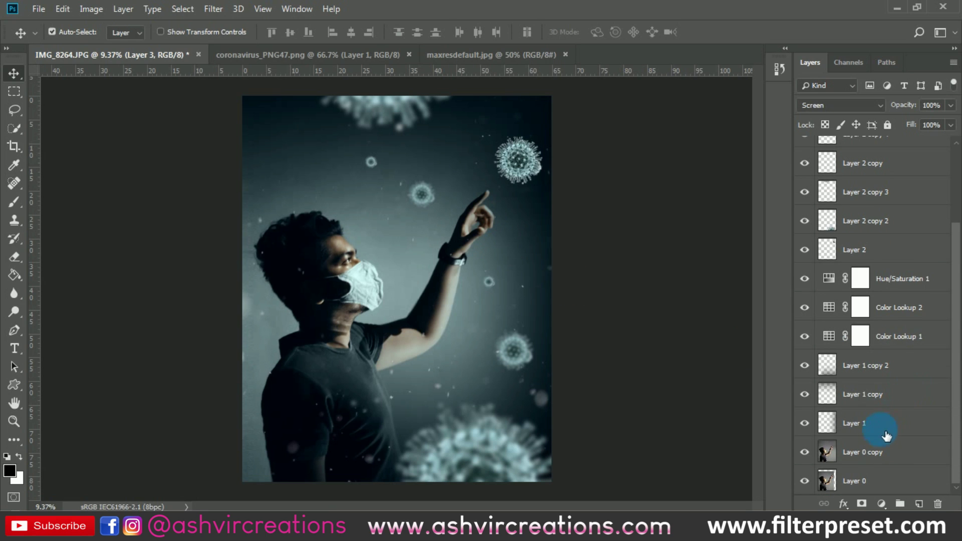
pyautogui.click(883, 454)
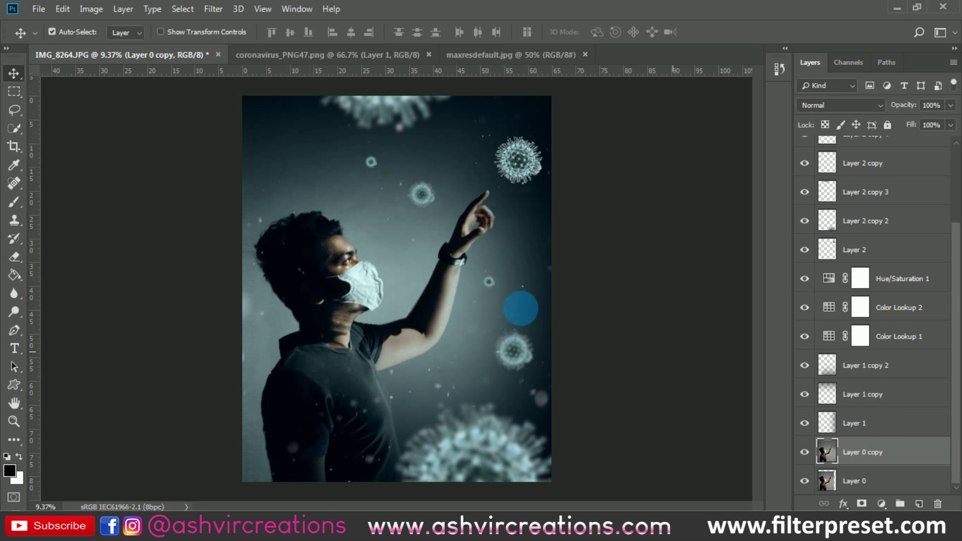
pyautogui.scroll(2, 896, 321)
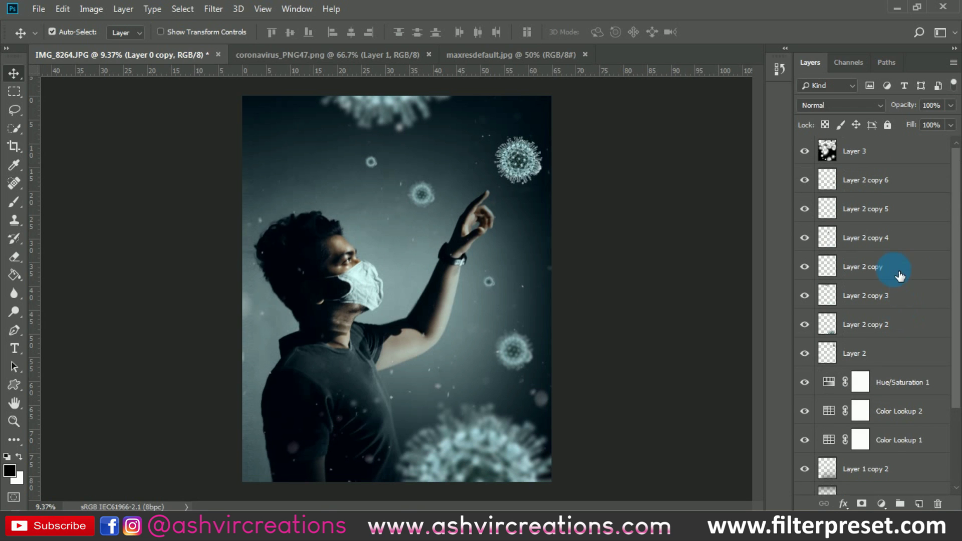
# Select the layer of the sharp virus above the fingertip and toggle its visibility to verify it.
pyautogui.scroll(3, 521, 153)
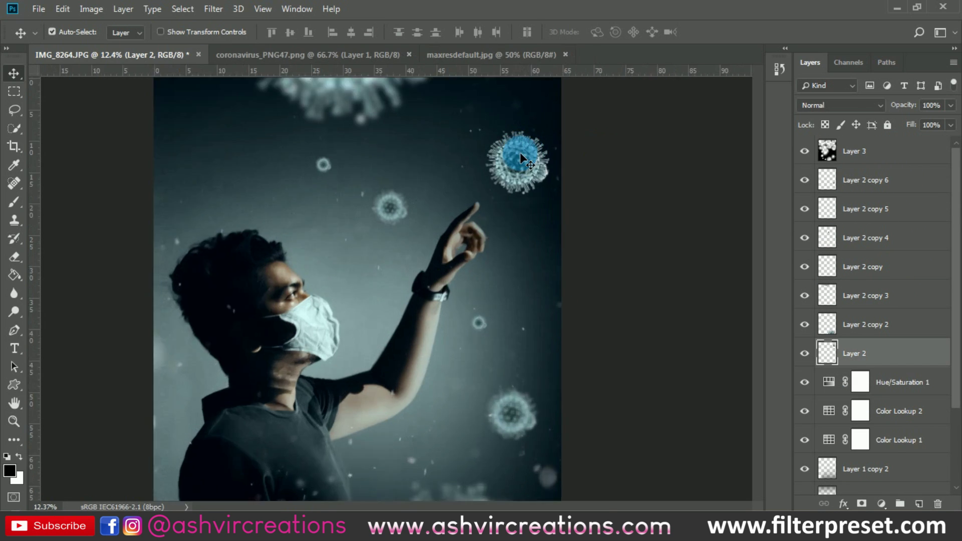
pyautogui.rightClick(526, 172)
pyautogui.click(531, 178)
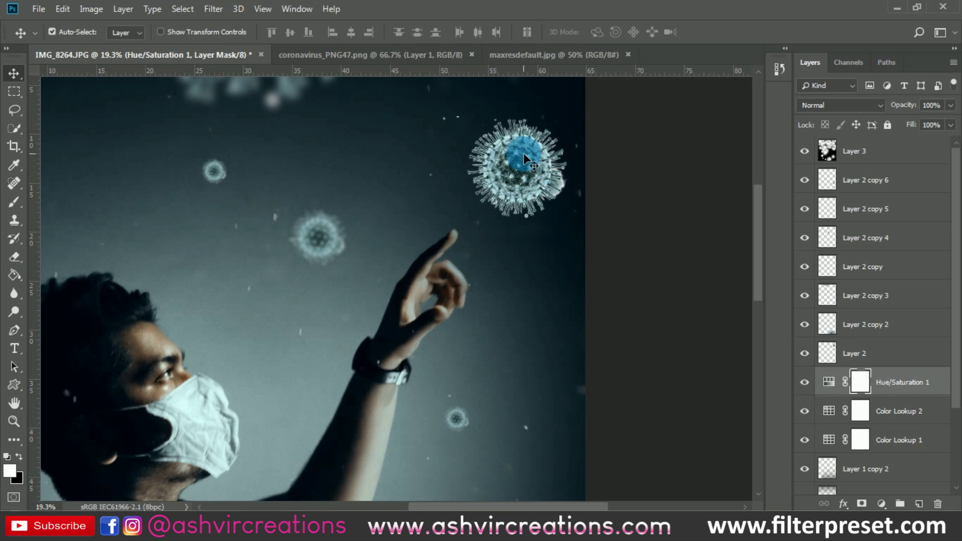
pyautogui.click(524, 153)
pyautogui.scroll(2, 524, 150)
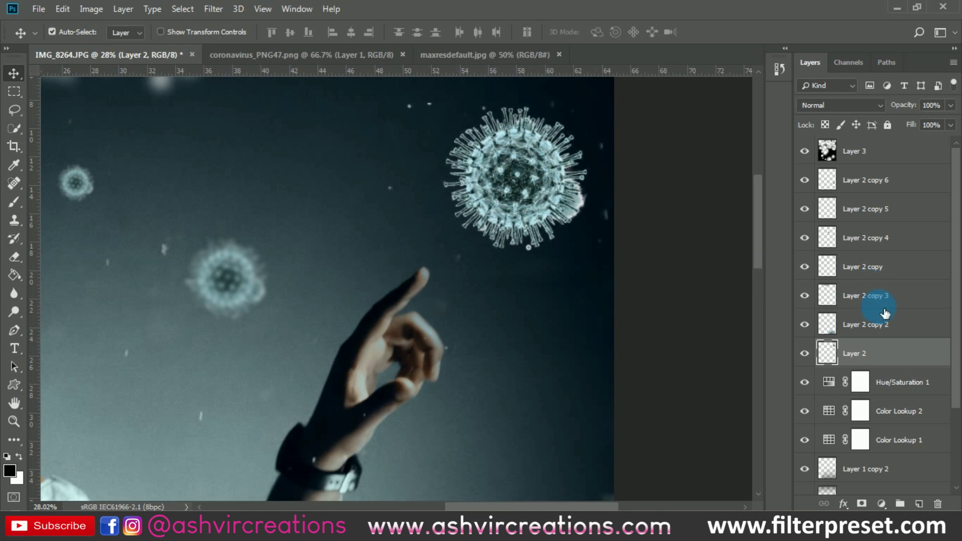
pyautogui.click(807, 354)
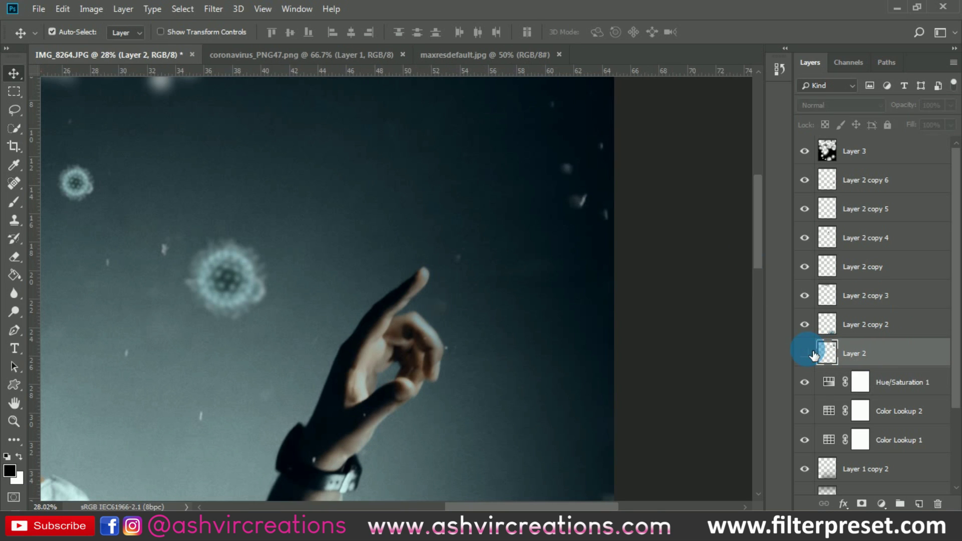
pyautogui.click(806, 353)
# Raise the saturation of the sharp virus layer to +42 with a Hue/Saturation adjustment.
pyautogui.press('i')
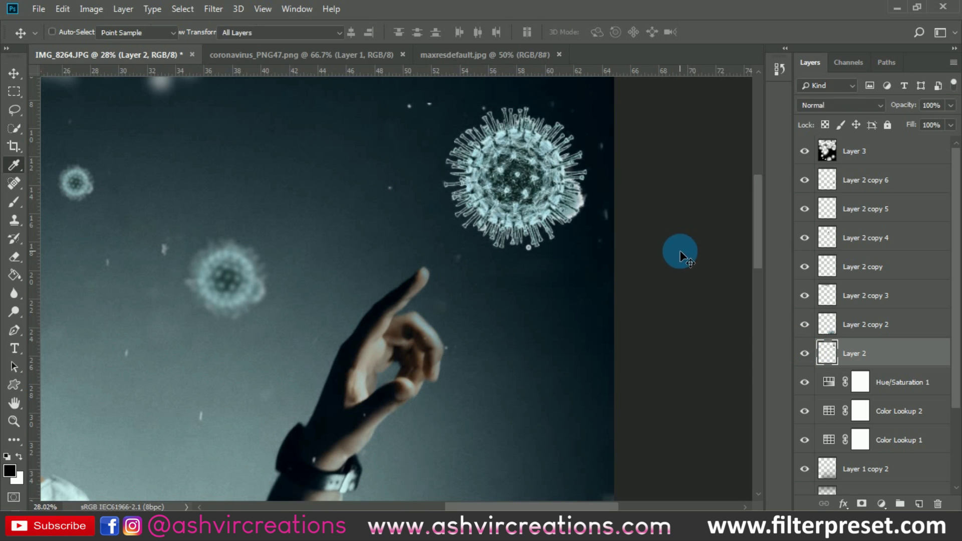
pyautogui.hotkey('ctrl', 'u')
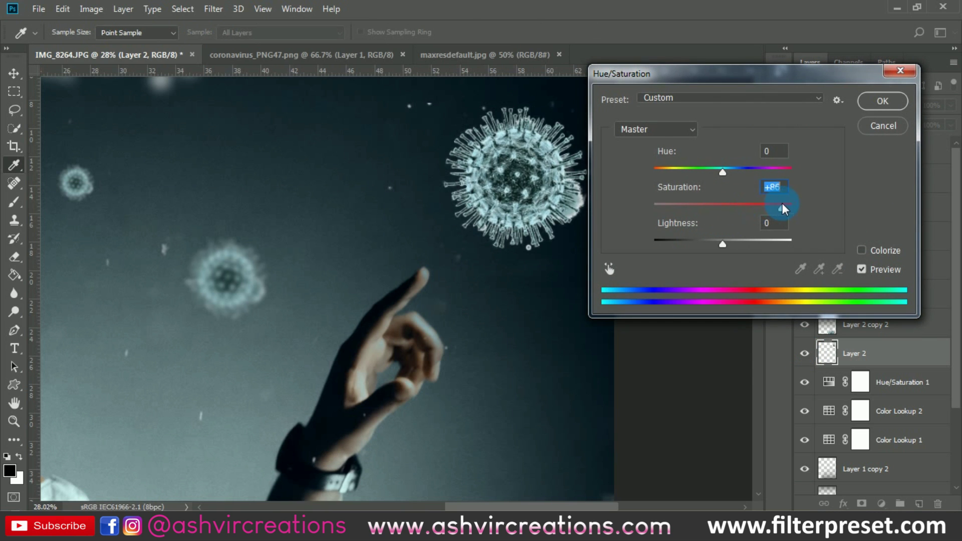
pyautogui.moveTo(783, 206); pyautogui.dragTo(752, 205)
pyautogui.moveTo(726, 78); pyautogui.dragTo(783, 83)
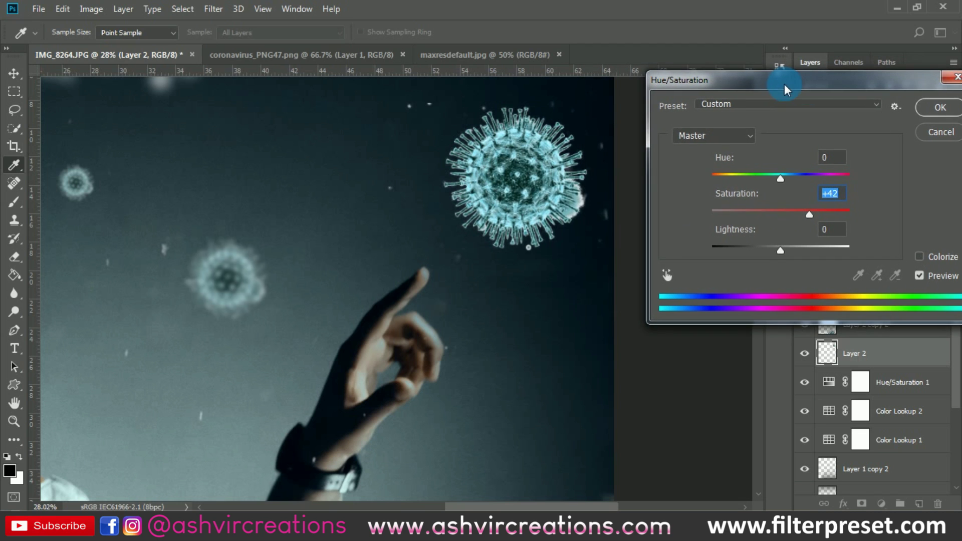
pyautogui.click(913, 104)
# Add an empty layer above the sharp virus layer and clip it to the virus.
pyautogui.click(919, 504)
pyautogui.click(897, 361)
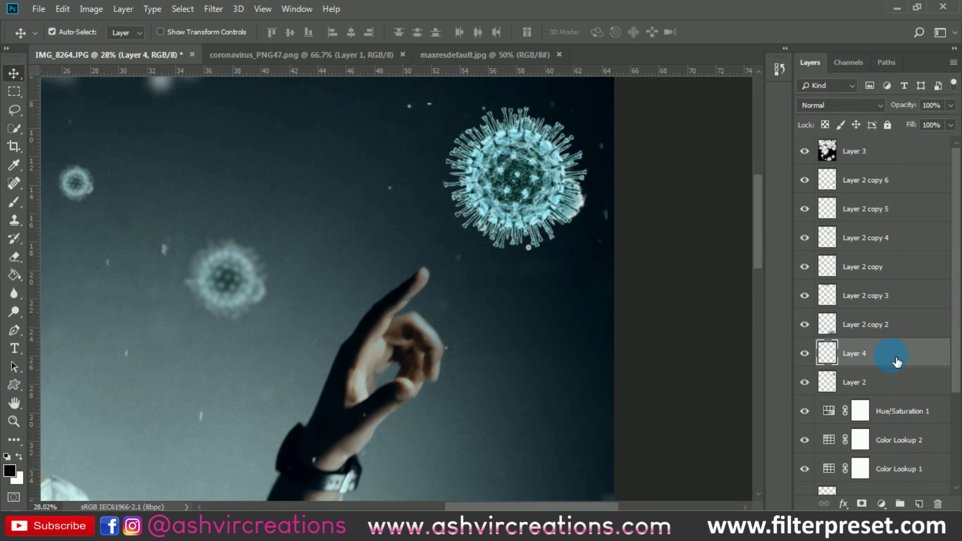
pyautogui.rightClick(898, 369)
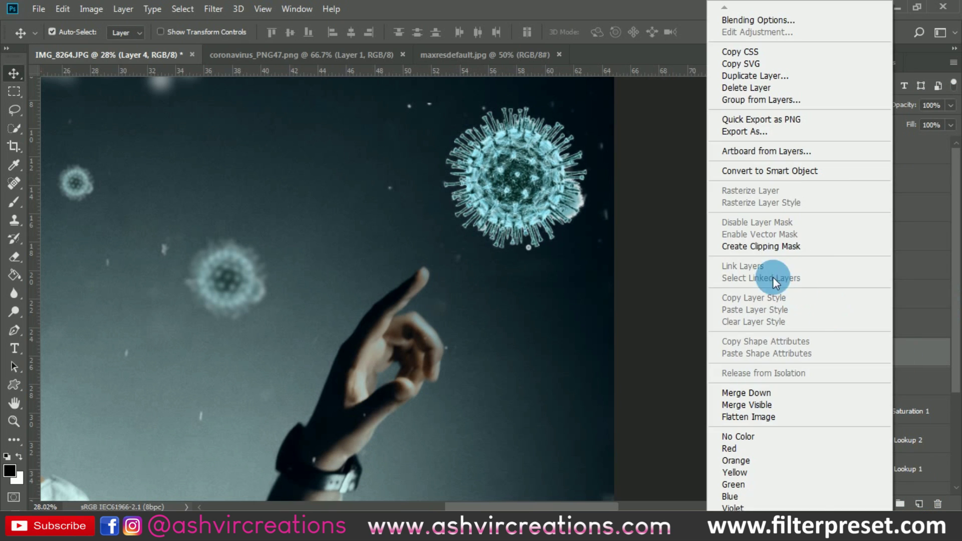
pyautogui.click(757, 244)
# Paint bright cyan, hue 176, over the sharp virus with a 1400 px soft brush and set the clipped layer to Soft Light.
pyautogui.click(14, 202)
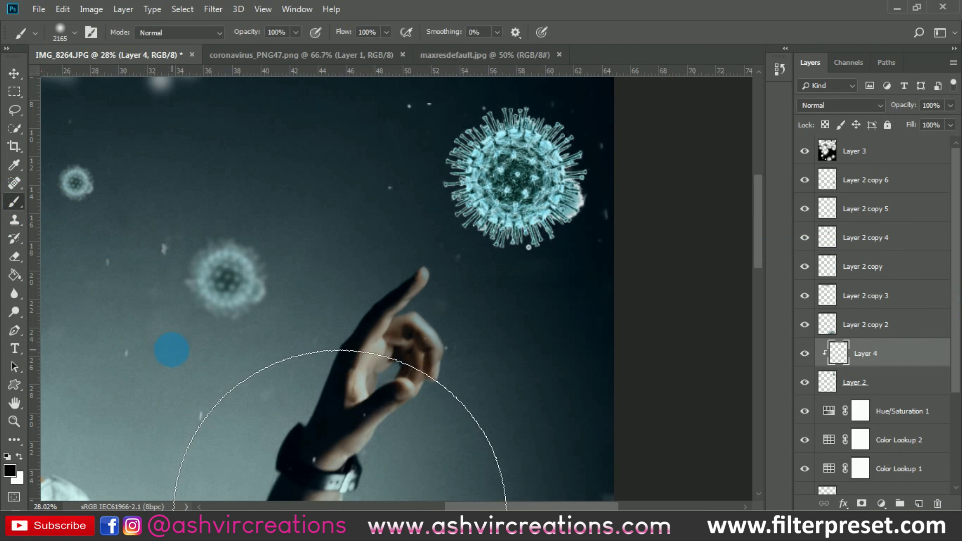
pyautogui.click(9, 470)
pyautogui.moveTo(774, 209); pyautogui.dragTo(774, 173)
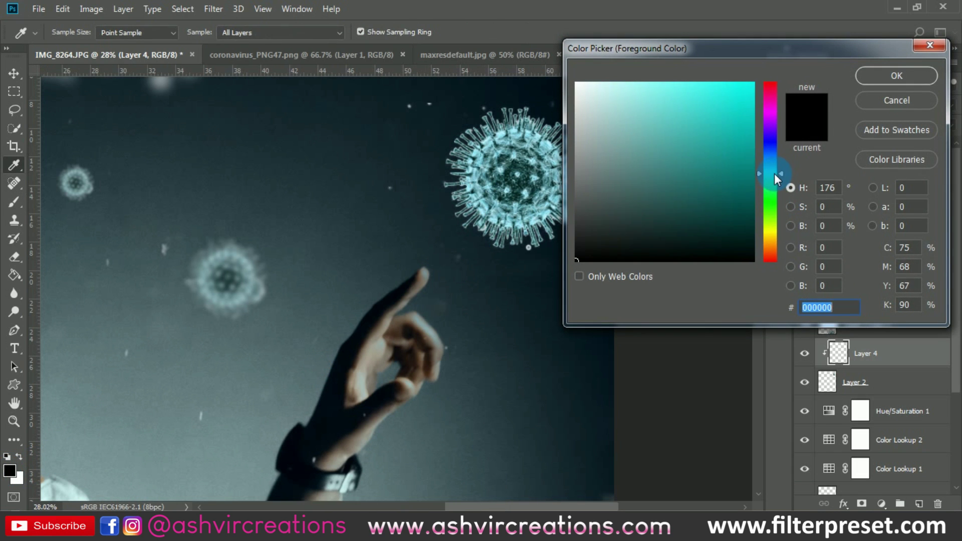
pyautogui.click(742, 107)
pyautogui.click(897, 75)
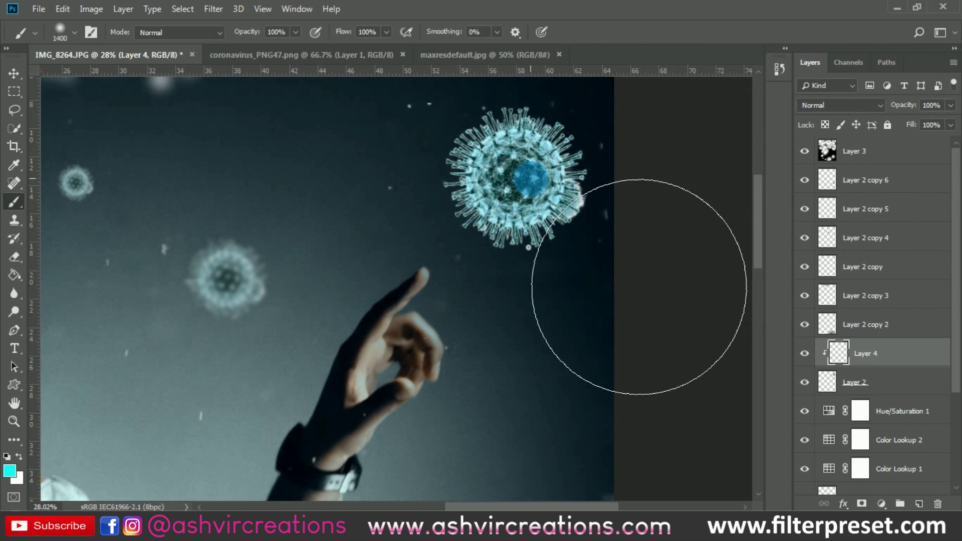
pyautogui.moveTo(608, 279); pyautogui.dragTo(532, 196)
pyautogui.click(817, 105)
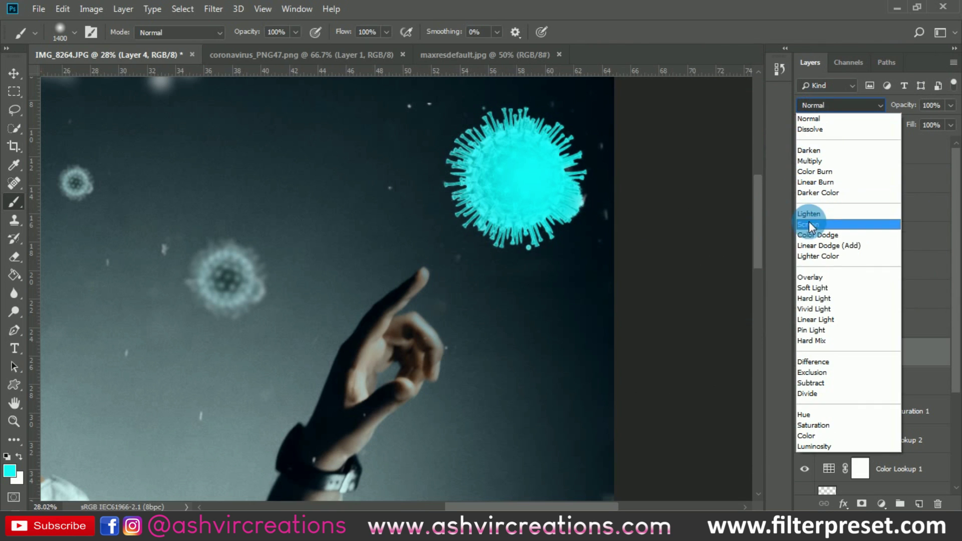
pyautogui.click(811, 284)
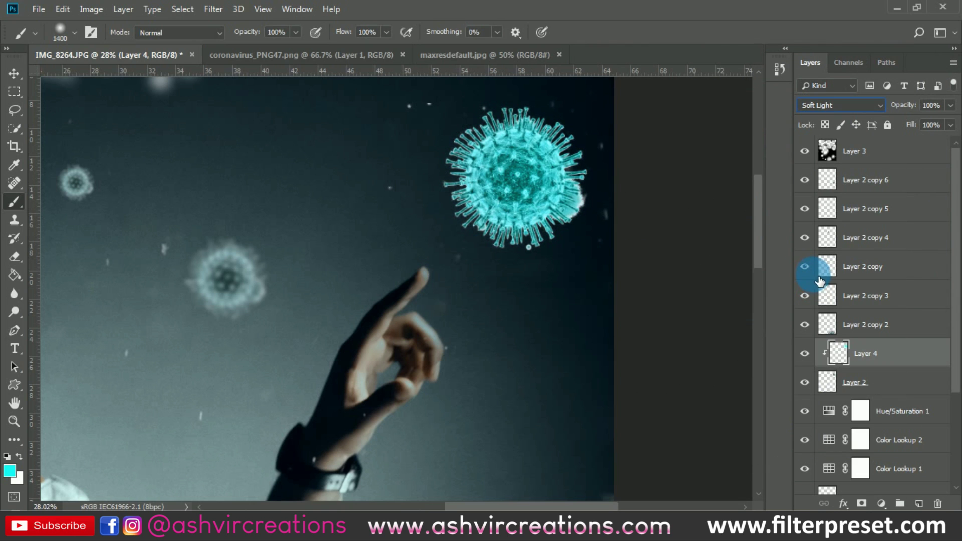
# Compare the sharp virus with and without the cyan tint by viewing the whole image and toggling the clipped layer's visibility.
pyautogui.scroll(-5, 605, 247)
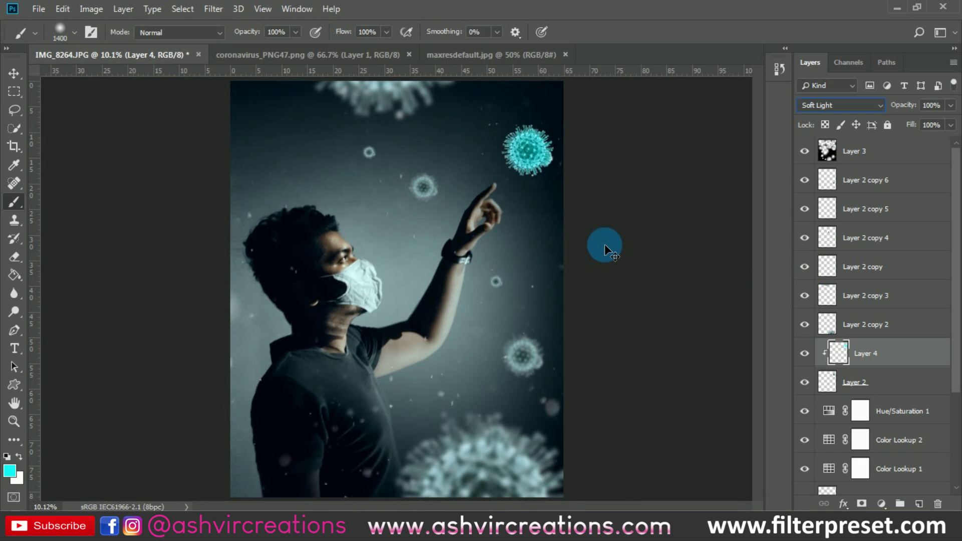
pyautogui.scroll(3, 605, 246)
pyautogui.scroll(1, 605, 247)
pyautogui.moveTo(597, 232); pyautogui.dragTo(430, 457)
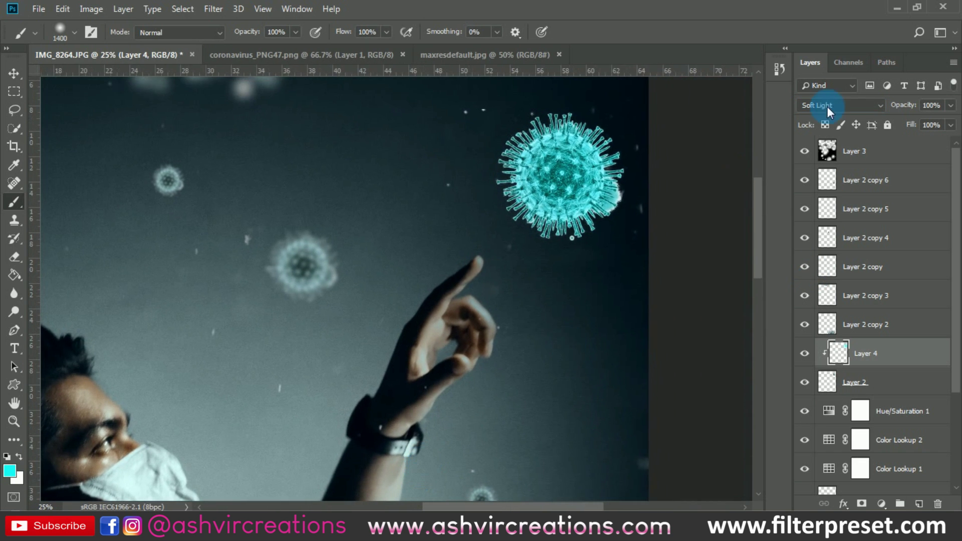
pyautogui.click(805, 354)
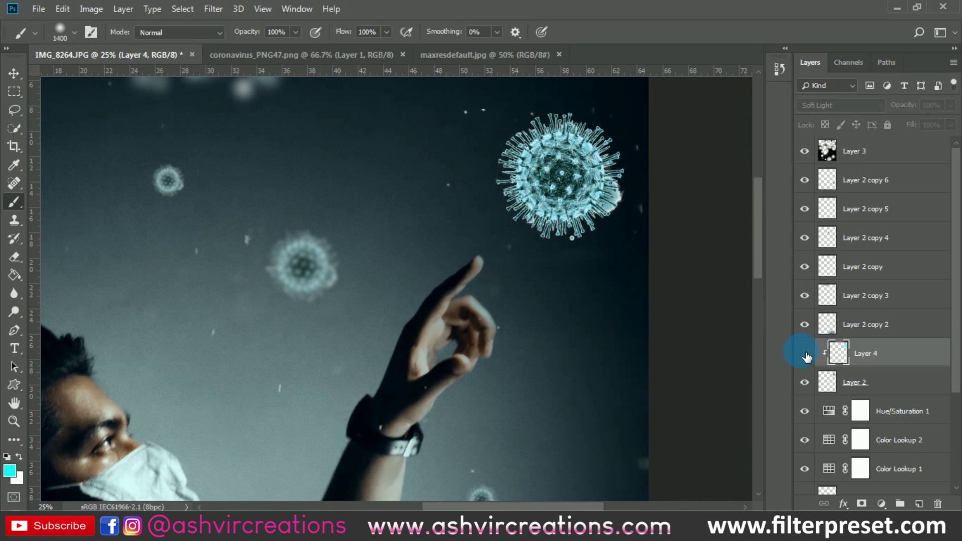
pyautogui.click(805, 354)
pyautogui.click(805, 354)
pyautogui.click(805, 354)
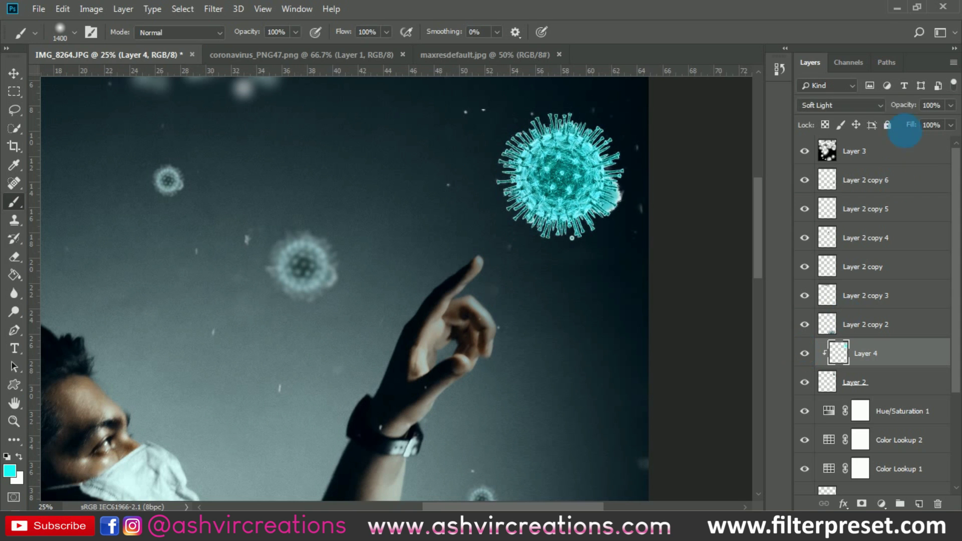
# Try the Screen and Overlay blend modes on the cyan layer and return it to Soft Light.
pyautogui.click(882, 106)
pyautogui.click(836, 224)
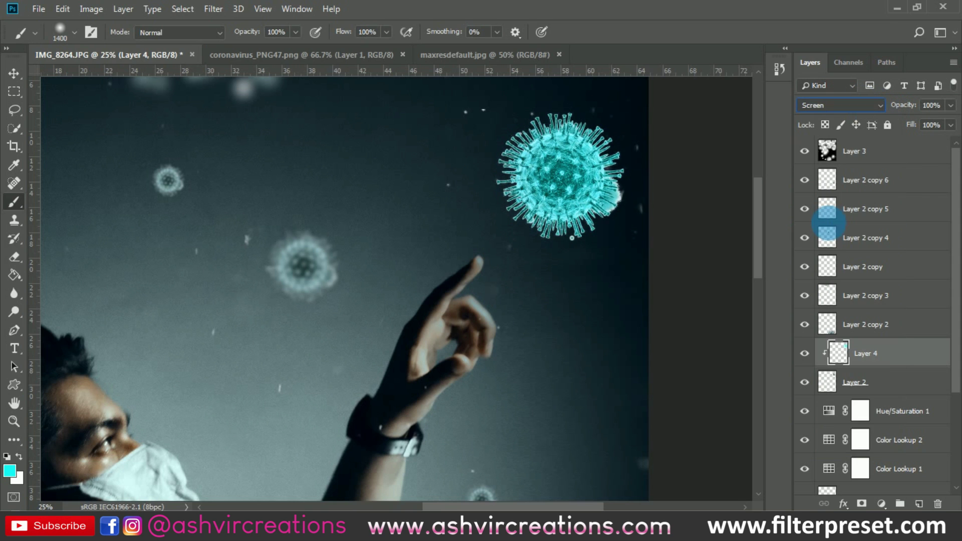
pyautogui.click(848, 107)
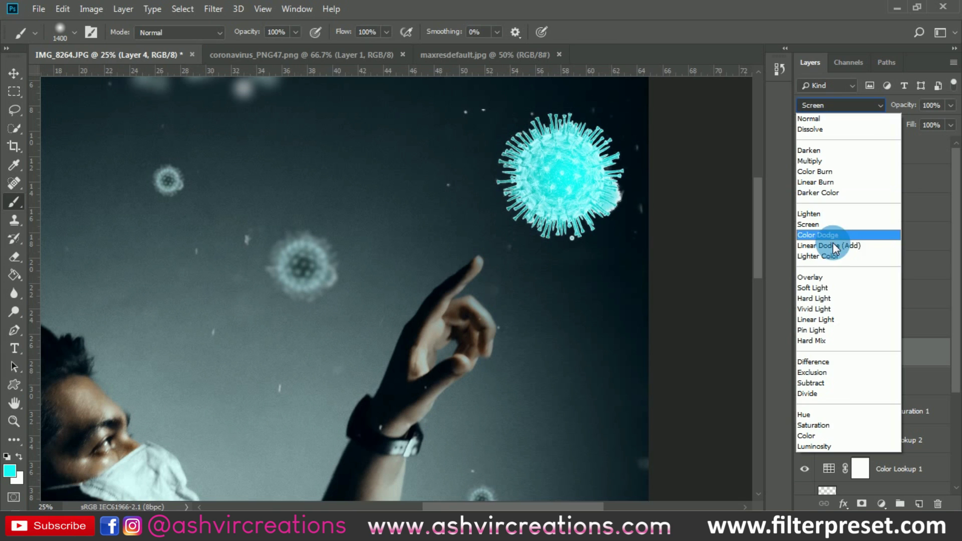
pyautogui.click(832, 283)
pyautogui.click(837, 106)
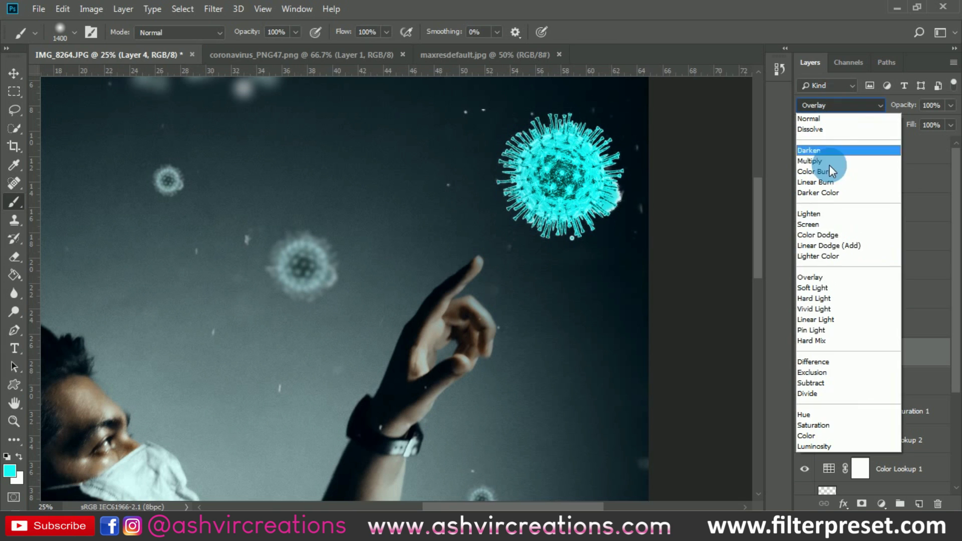
pyautogui.click(831, 285)
# Try the Lighten blend mode on the clipped cyan layer and switch it to Pin Light.
pyautogui.click(838, 103)
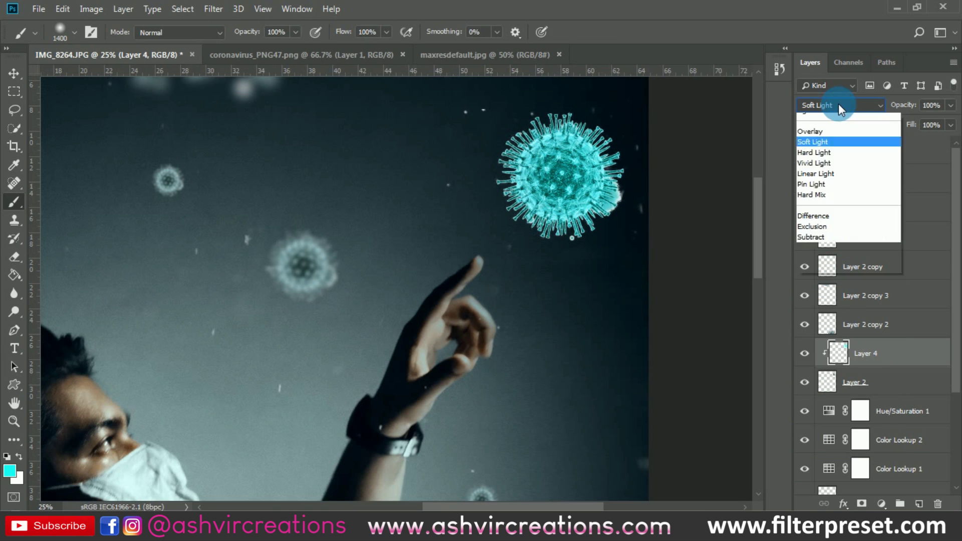
pyautogui.click(835, 184)
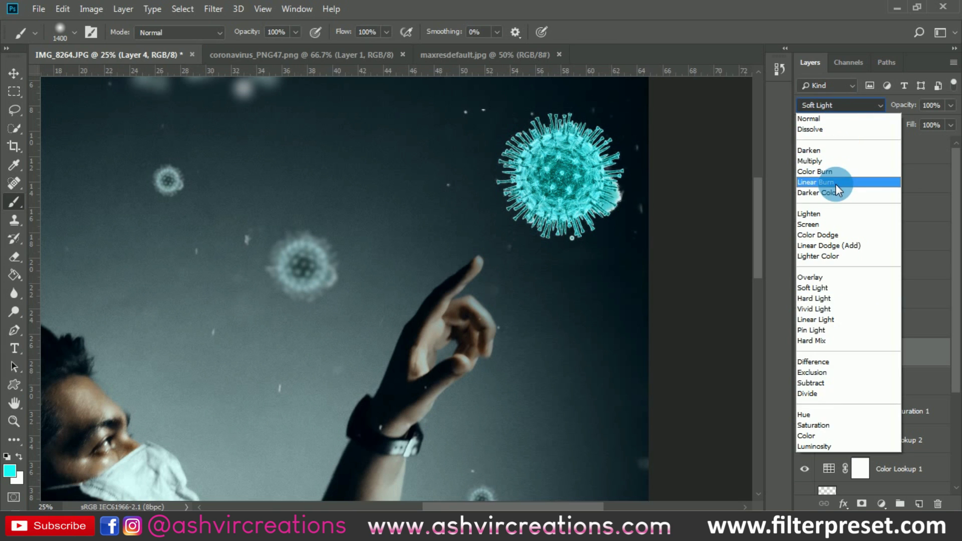
pyautogui.click(826, 213)
pyautogui.click(846, 105)
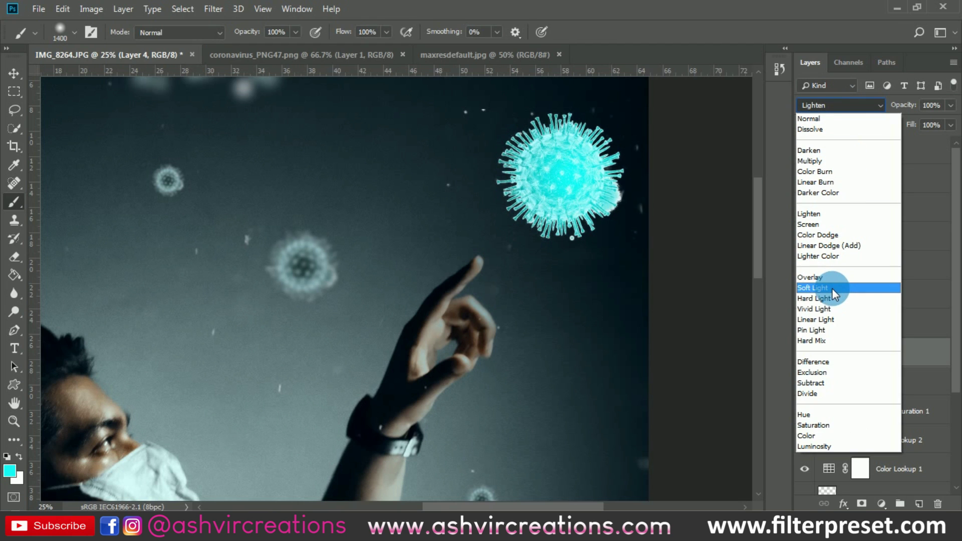
pyautogui.click(828, 330)
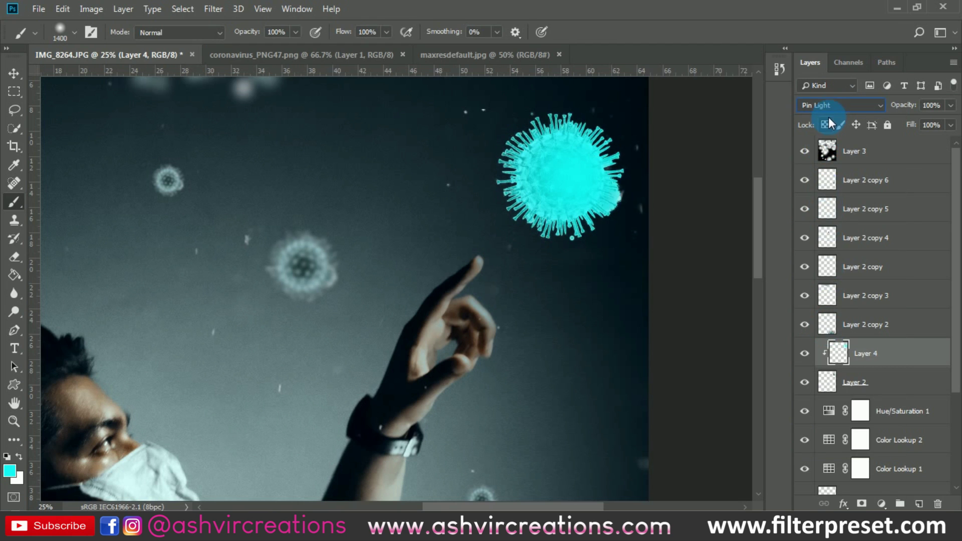
# Return the clipped cyan layer to Soft Light at 33% fill and compare the virus with and without it.
pyautogui.click(841, 105)
pyautogui.click(812, 287)
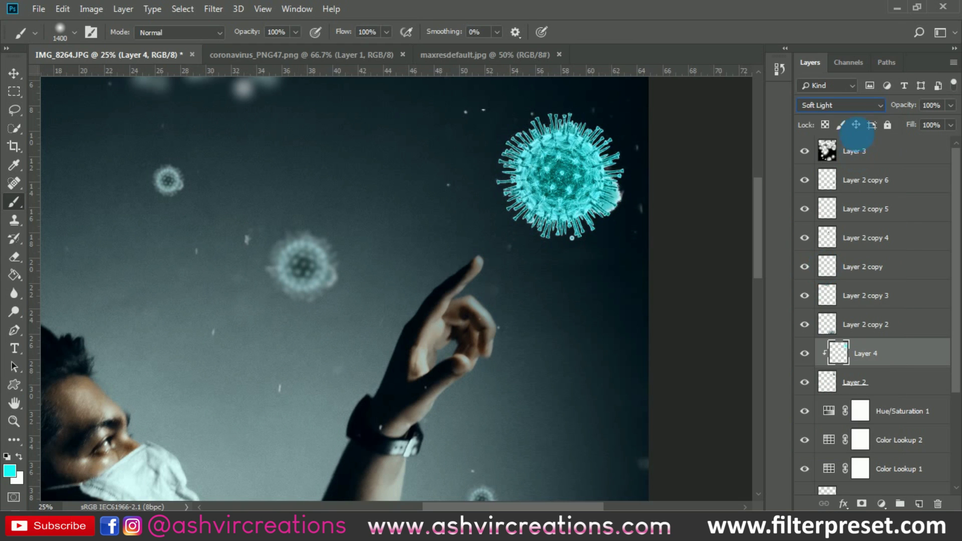
pyautogui.moveTo(914, 130); pyautogui.dragTo(876, 128)
pyautogui.click(806, 351)
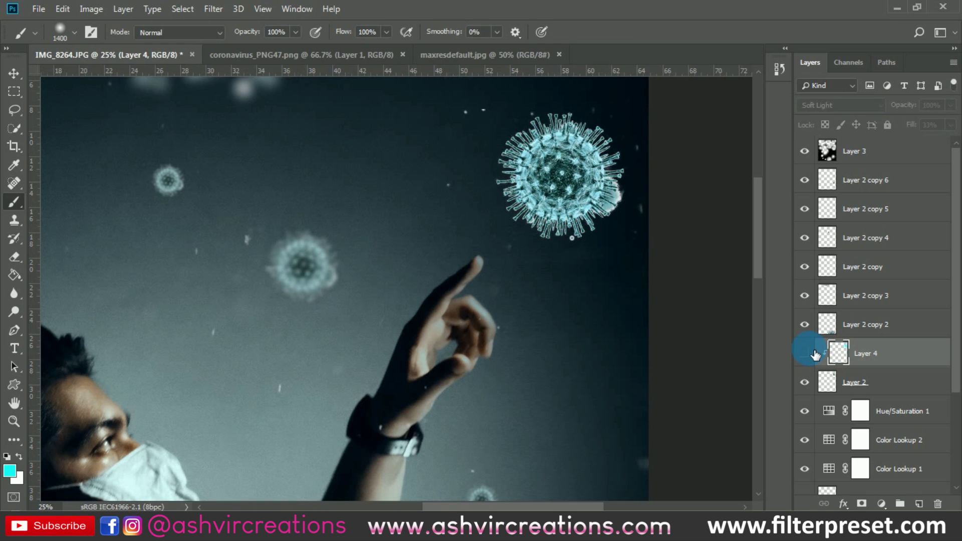
pyautogui.click(805, 351)
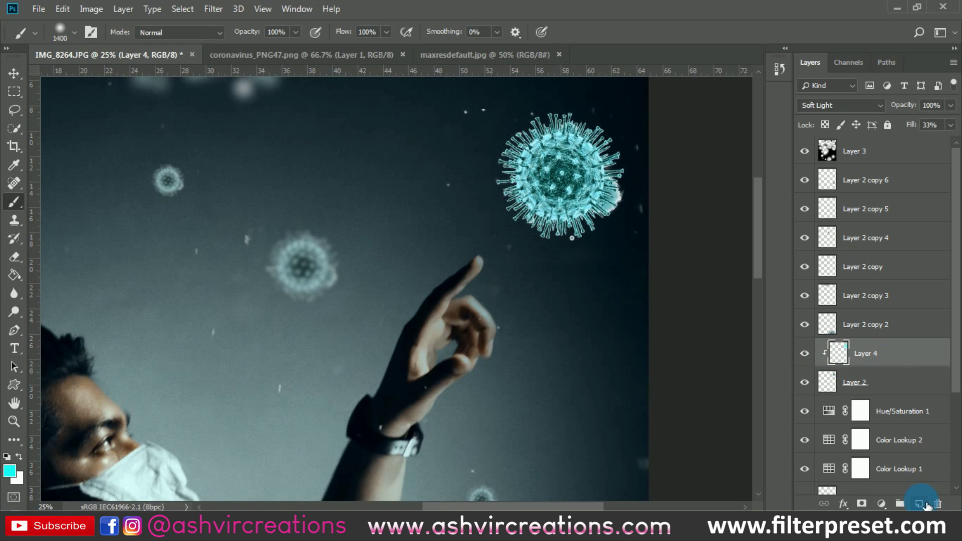
# Add a new layer and paint a single cyan glow over the sharp virus with a 1000 px soft brush.
pyautogui.click(920, 504)
pyautogui.click(311, 257)
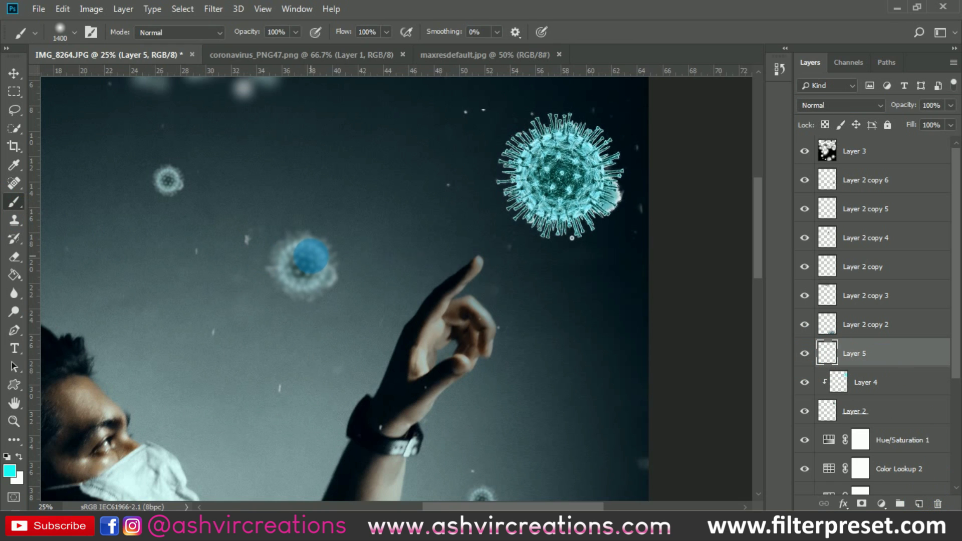
pyautogui.press('[')
pyautogui.press('[')
pyautogui.press('[')
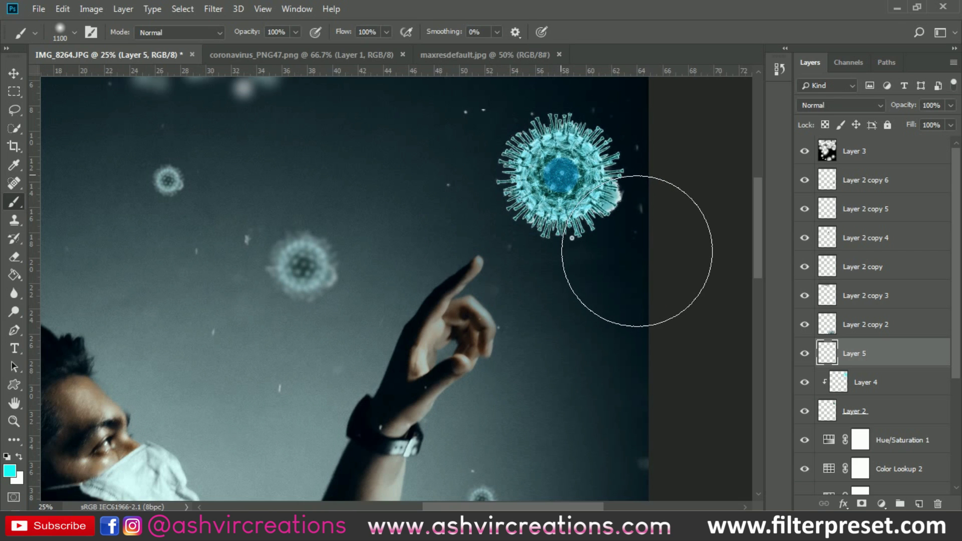
pyautogui.press('[')
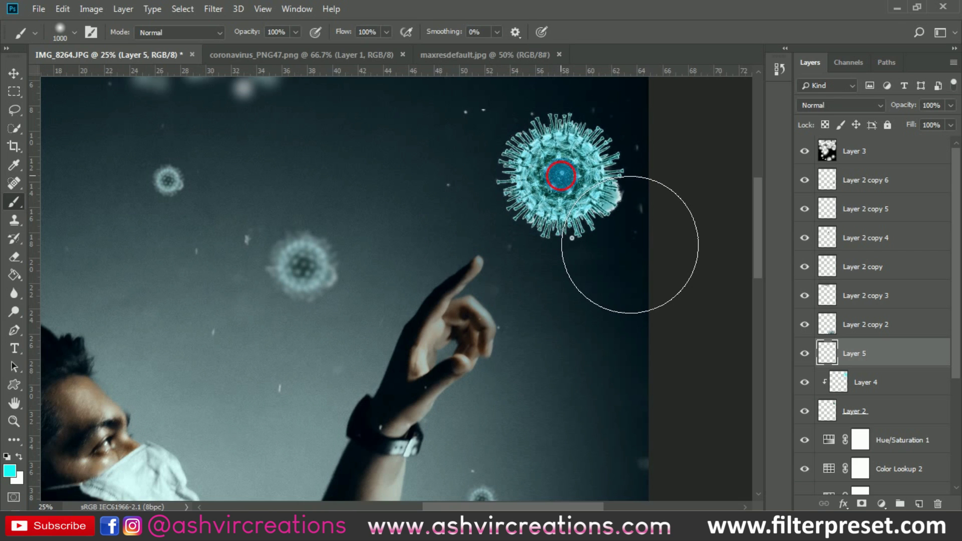
pyautogui.click(561, 175)
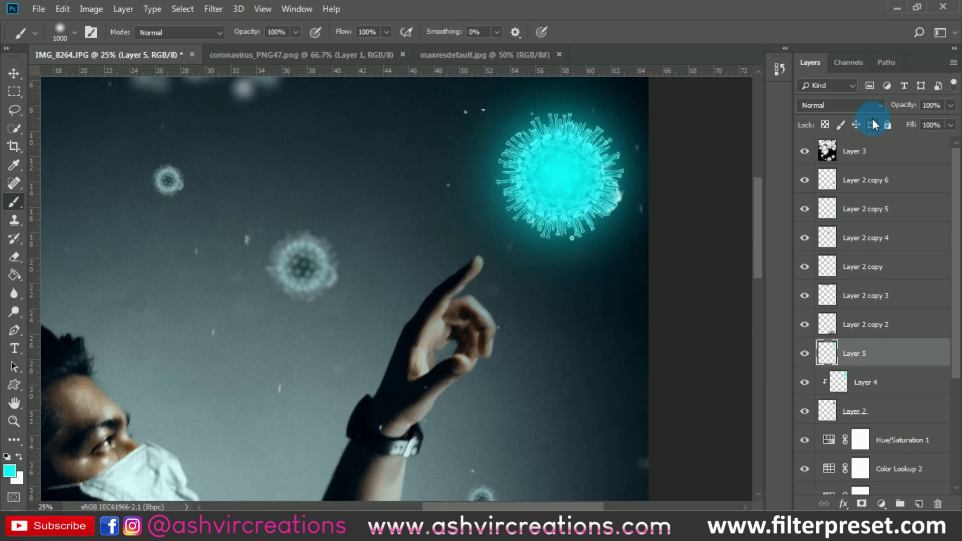
# Set the glow layer's blend mode to Screen and place it directly beneath the sharp virus layer.
pyautogui.click(864, 105)
pyautogui.click(847, 224)
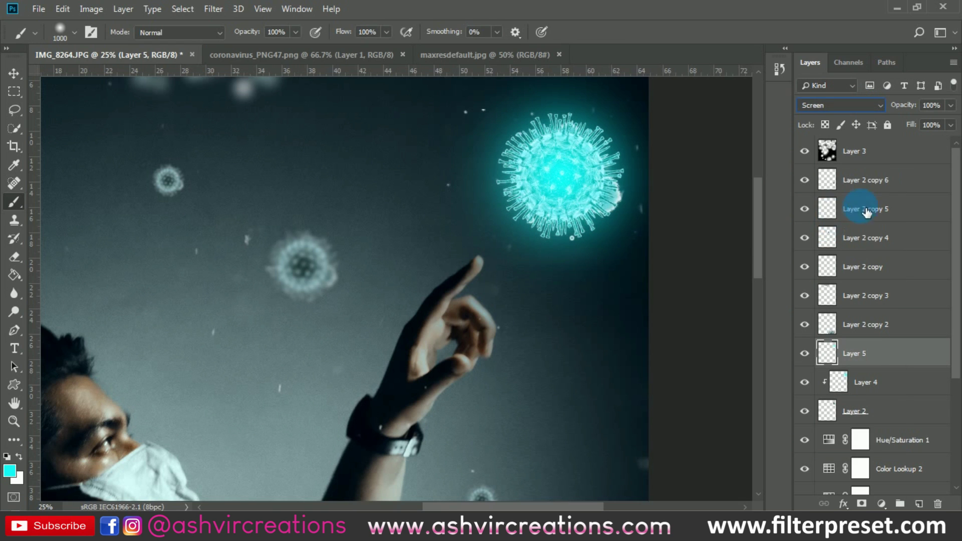
pyautogui.moveTo(864, 354)
pyautogui.mouseDown()
pyautogui.moveTo(872, 413)
pyautogui.moveTo(854, 410)
pyautogui.mouseUp()
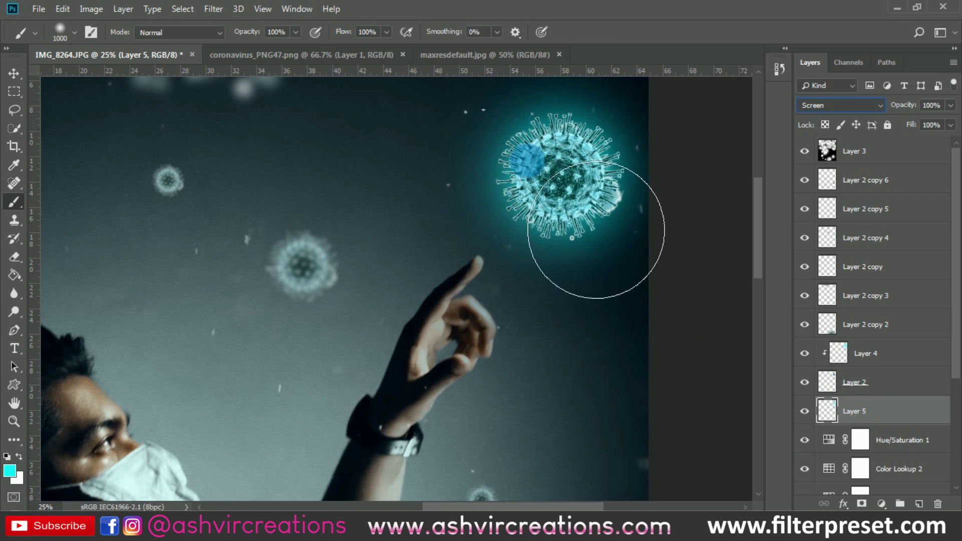
# Switch the glow layer's blend mode to Lighter Color and lower its fill to 49%.
pyautogui.press('Down')
pyautogui.press('Down')
pyautogui.press('Down')
pyautogui.moveTo(569, 204); pyautogui.dragTo(520, 234)
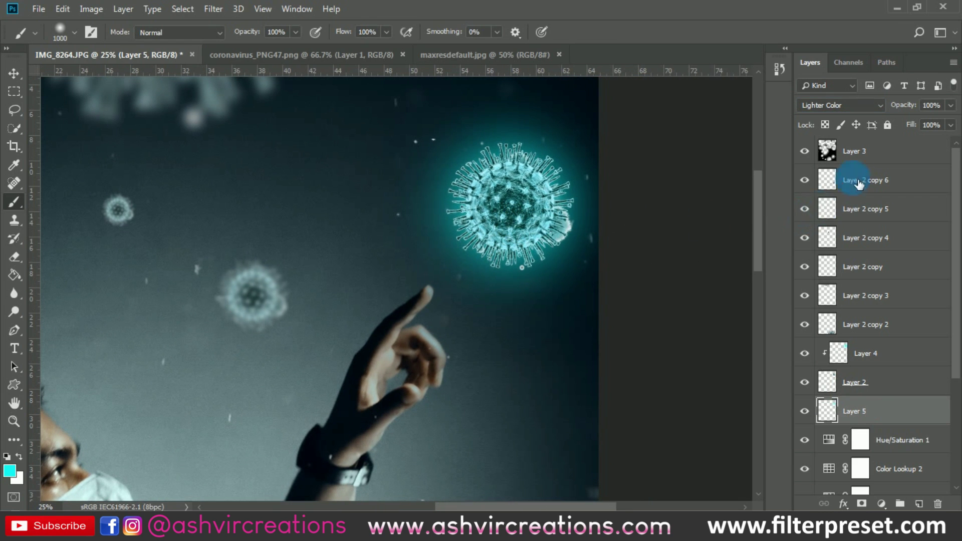
pyautogui.moveTo(913, 130); pyautogui.dragTo(879, 131)
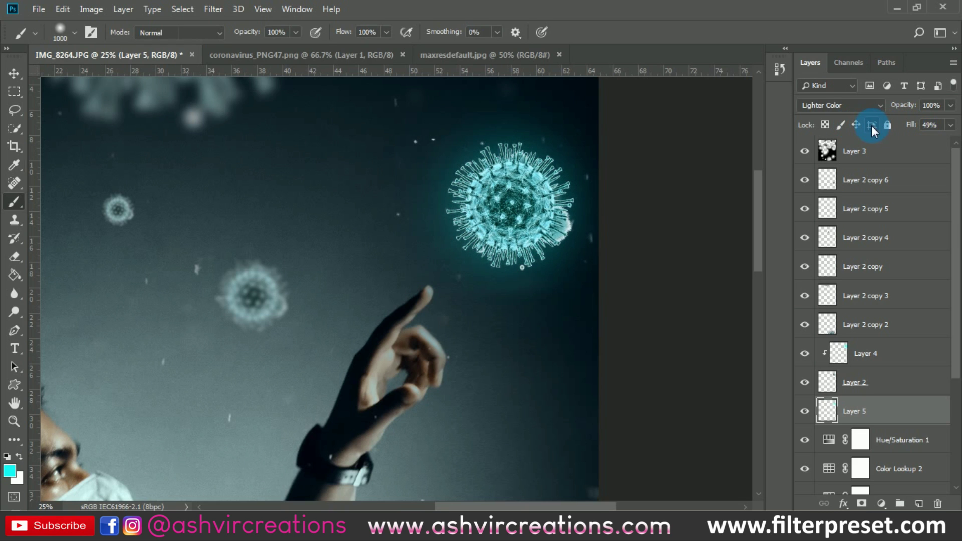
# Adjust the glow's Hue/Saturation to saturation -31 and lightness +22, and set its layer fill to 59%.
pyautogui.hotkey('ctrl', 'u')
pyautogui.moveTo(551, 76); pyautogui.dragTo(846, 99)
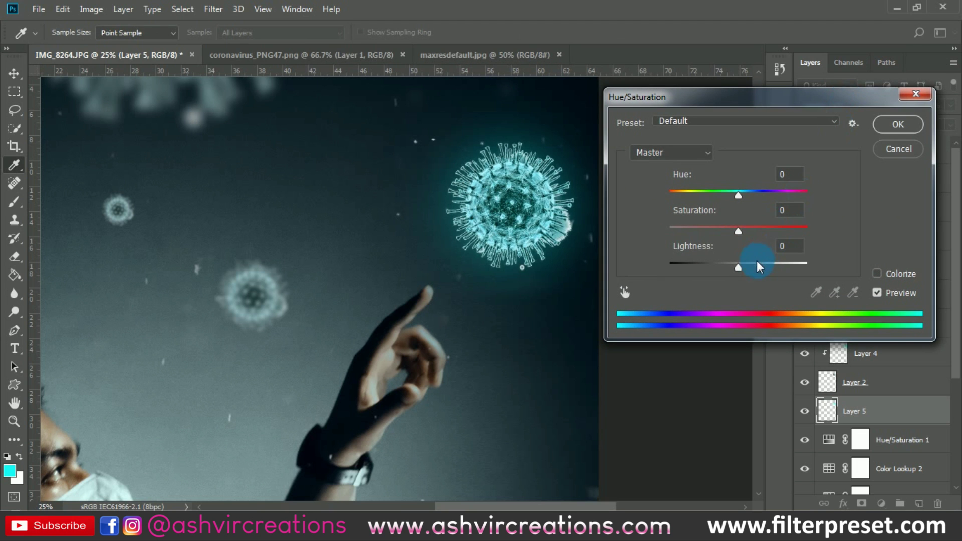
pyautogui.moveTo(758, 261)
pyautogui.mouseDown()
pyautogui.moveTo(841, 258)
pyautogui.moveTo(741, 259)
pyautogui.moveTo(757, 259)
pyautogui.moveTo(717, 227)
pyautogui.mouseUp()
pyautogui.click(901, 125)
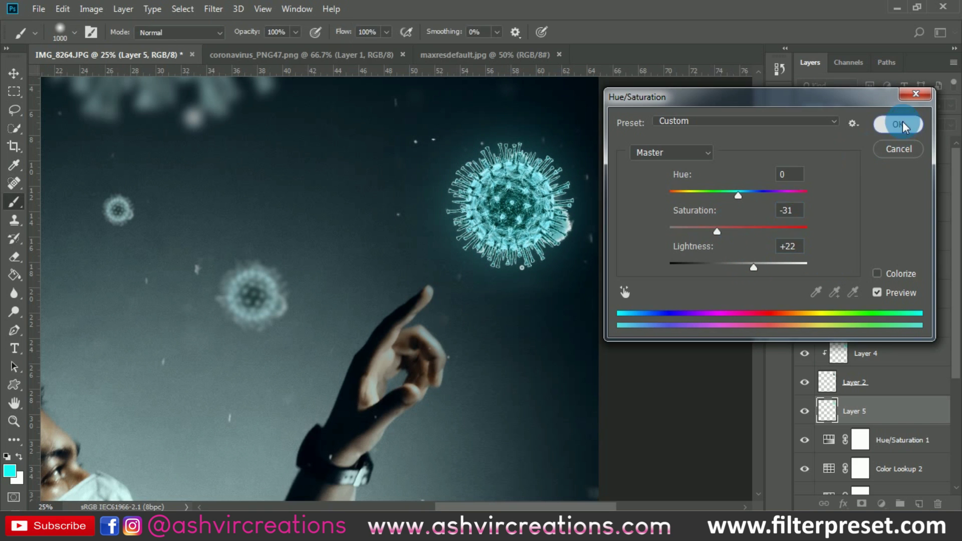
pyautogui.click(928, 125)
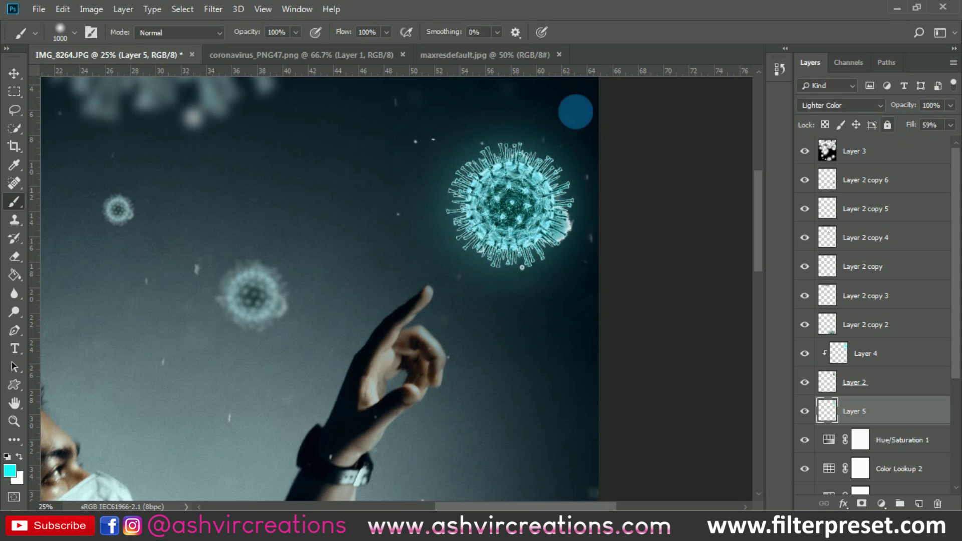
# Turn on Auto-Select for the Move tool, compare the image with and without the glow layer, and leave that layer hidden.
pyautogui.click(20, 72)
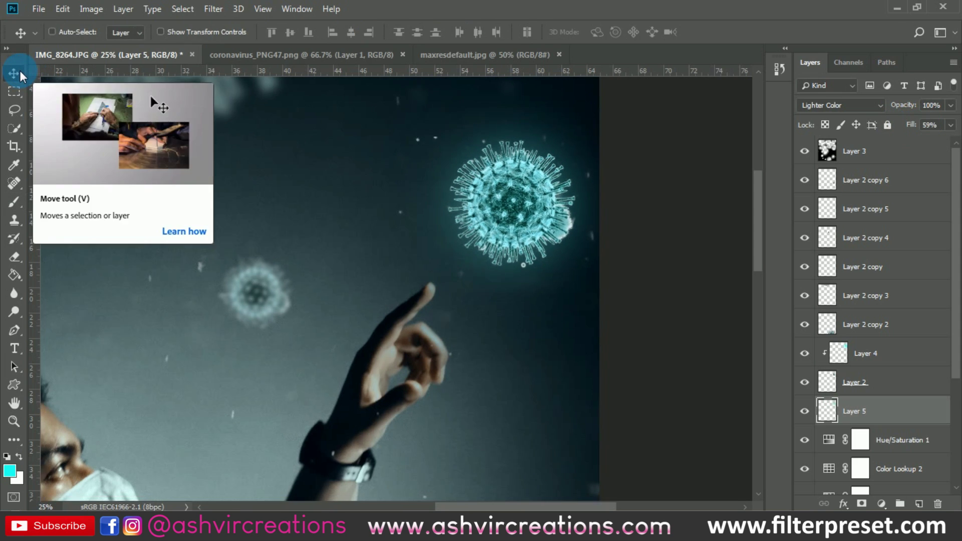
pyautogui.hotkey('ctrl', '0')
pyautogui.click(52, 31)
pyautogui.click(525, 126)
pyautogui.scroll(2, 525, 126)
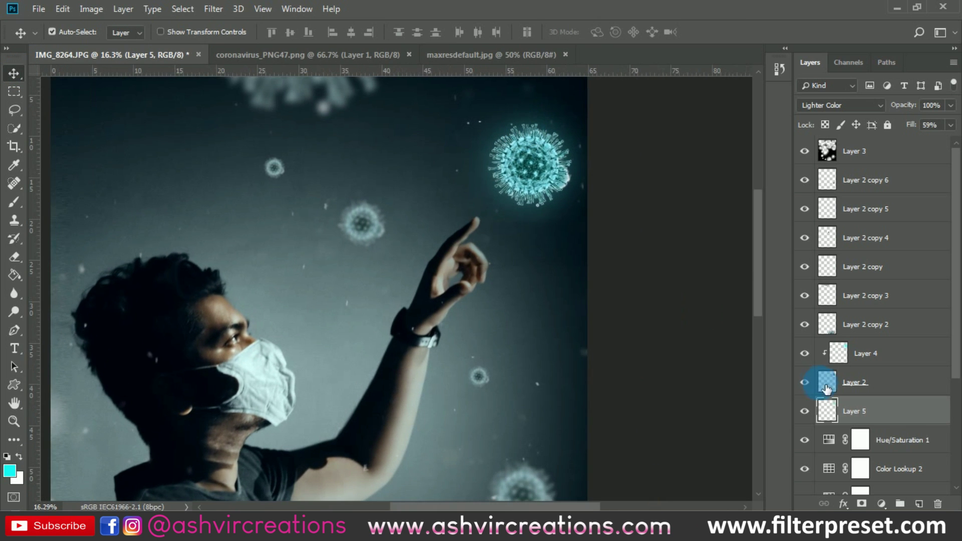
pyautogui.click(806, 412)
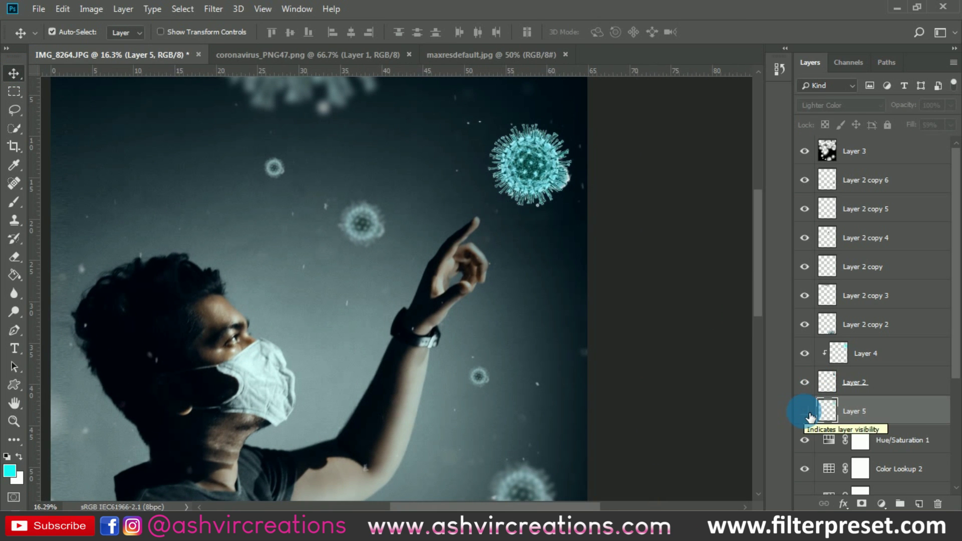
pyautogui.click(807, 412)
pyautogui.click(806, 412)
pyautogui.scroll(3, 538, 157)
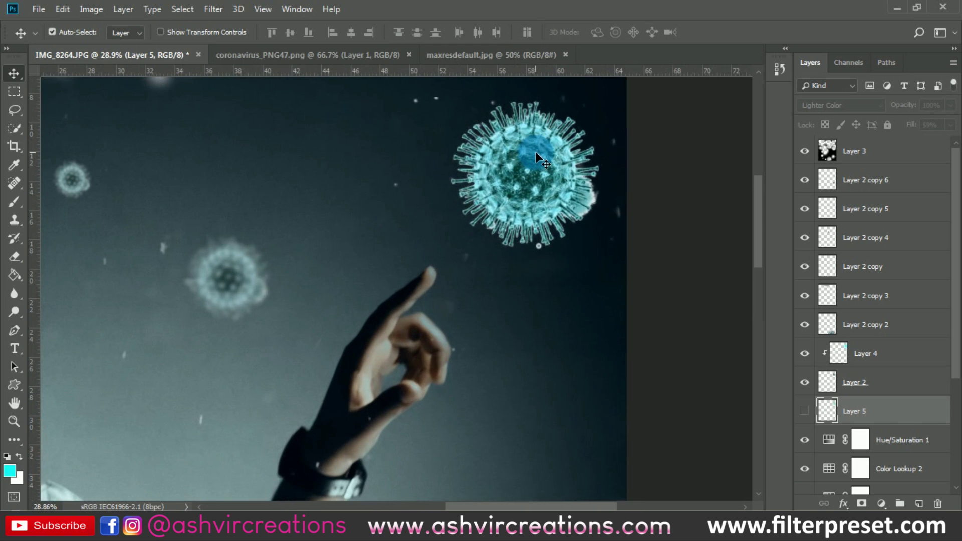
pyautogui.scroll(-6, 536, 154)
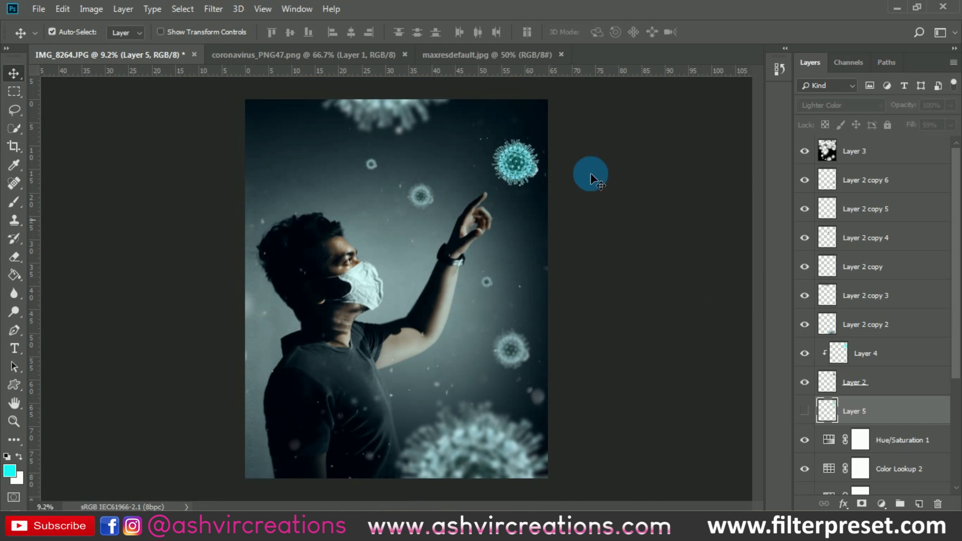
# Merge all layers above the original photo, from Layer 0 copy up to Layer 3, into one layer.
pyautogui.scroll(-3, 932, 361)
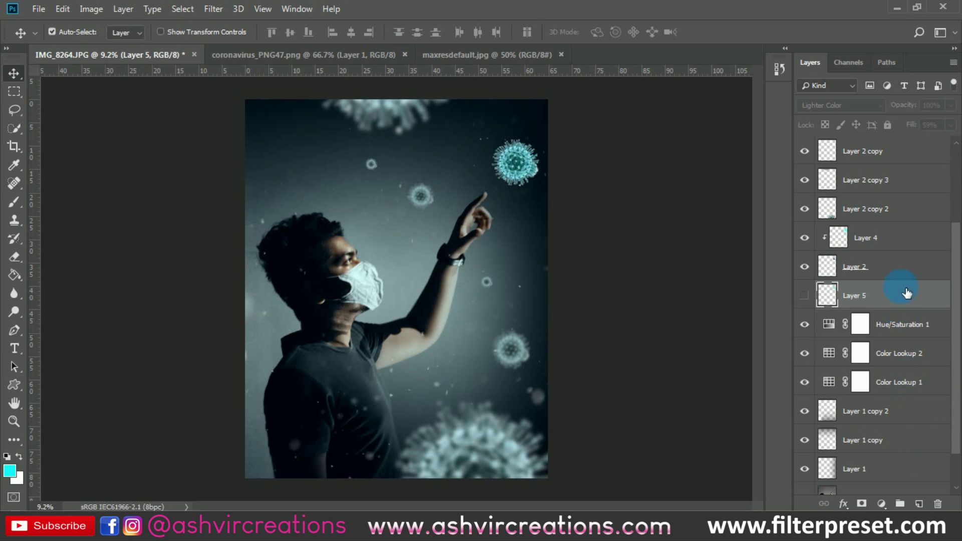
pyautogui.click(876, 451)
pyautogui.scroll(3, 877, 449)
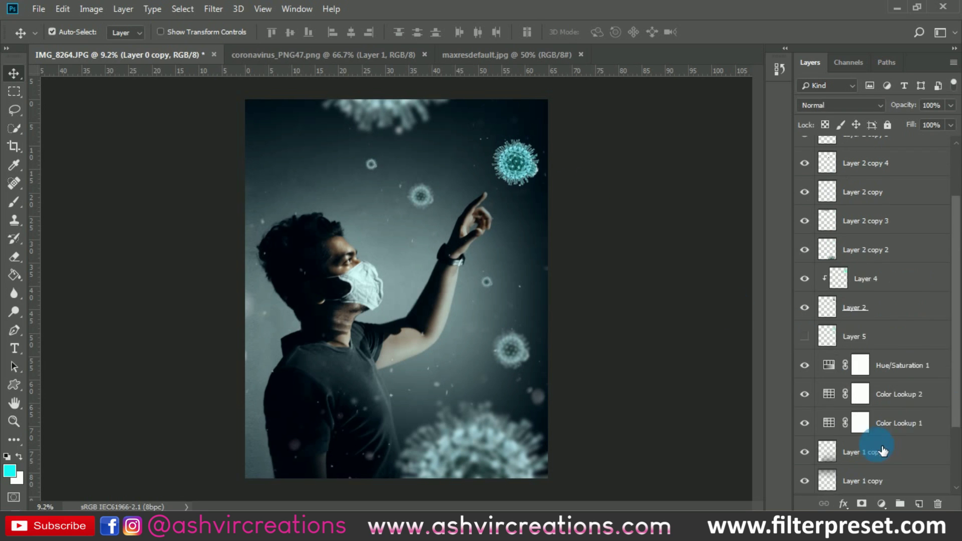
pyautogui.keyDown('shift'); pyautogui.click(886, 156); pyautogui.keyUp('shift')
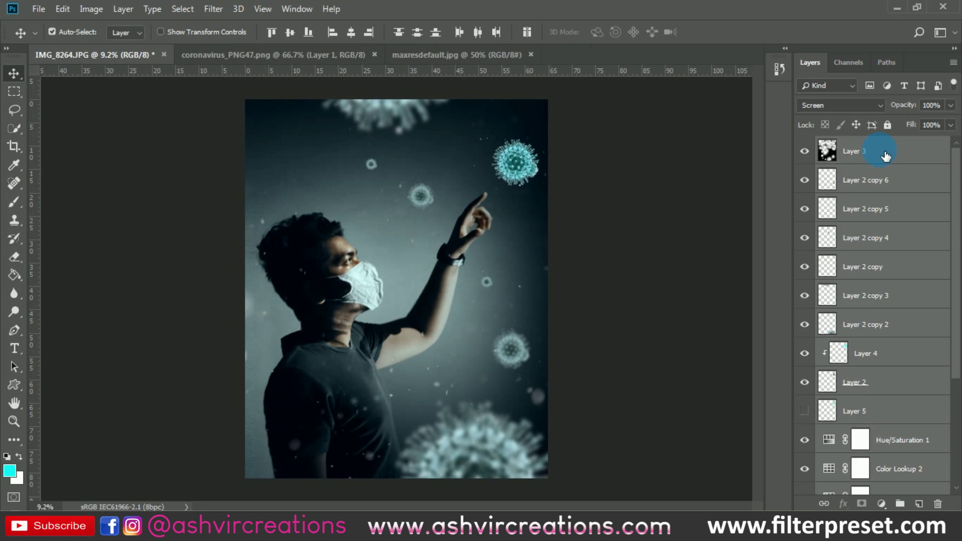
pyautogui.rightClick(881, 149)
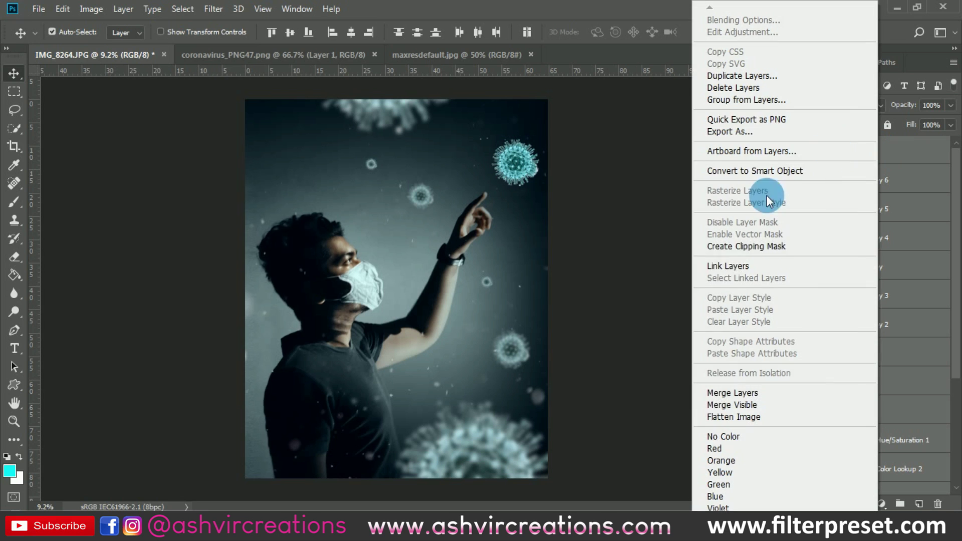
pyautogui.click(727, 392)
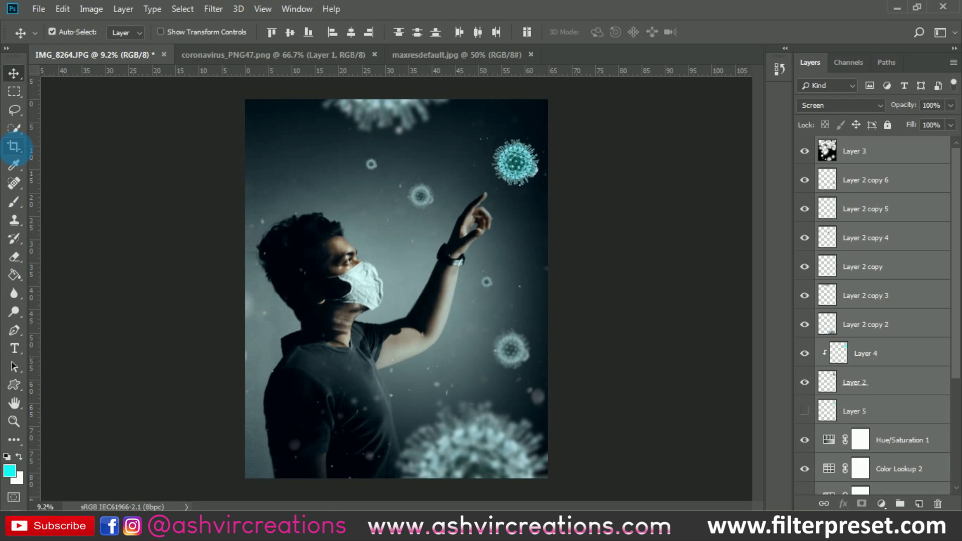
pyautogui.click(15, 148)
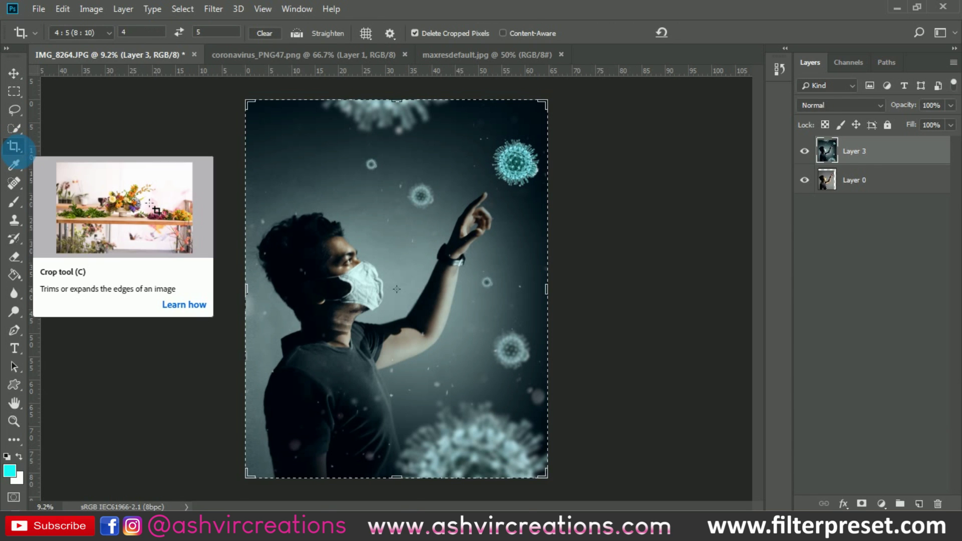
pyautogui.press('Return')
pyautogui.press('v')
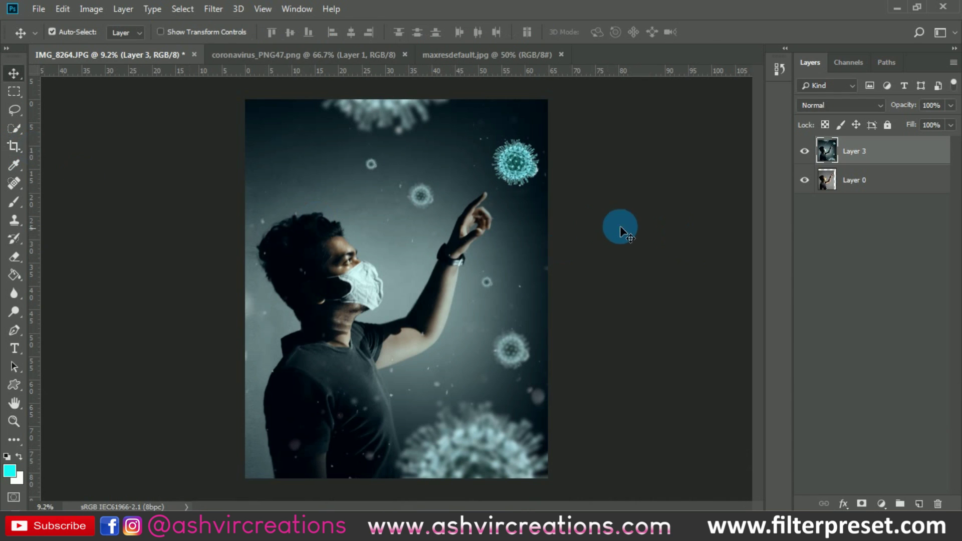
# Compare the finished manipulation with the original photo by toggling the merged layer's visibility, and inspect the result up close.
pyautogui.hotkey('ctrl', '0')
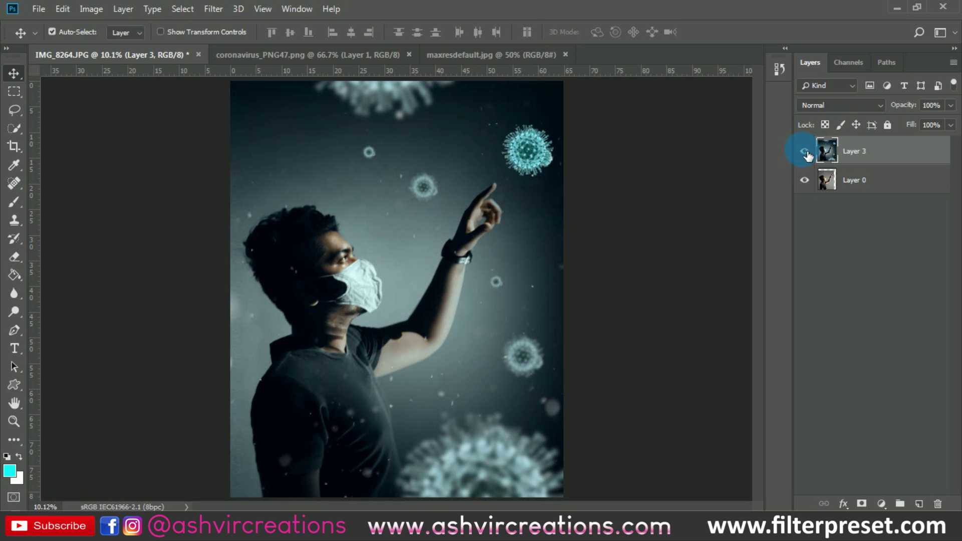
pyautogui.click(805, 151)
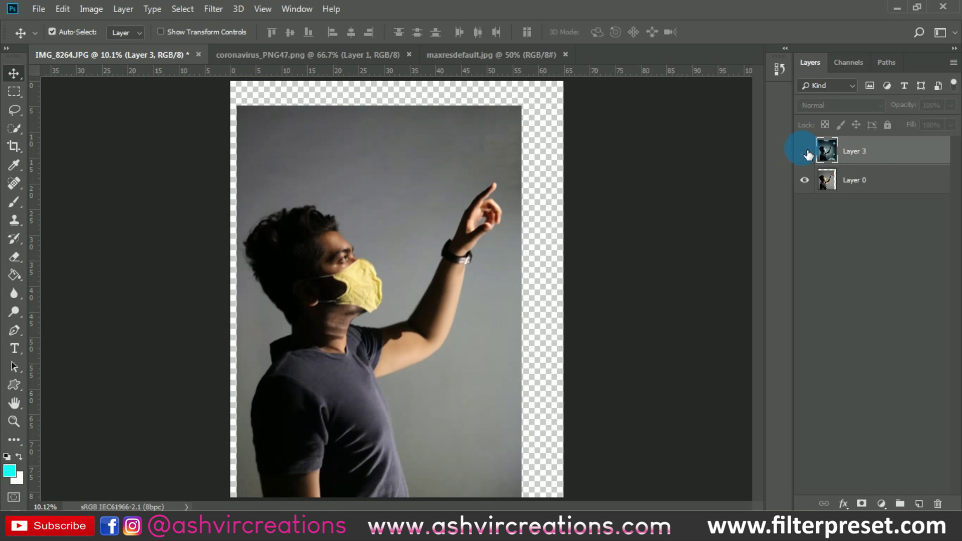
pyautogui.click(805, 152)
pyautogui.click(805, 152)
pyautogui.click(807, 153)
pyautogui.scroll(-1, 645, 200)
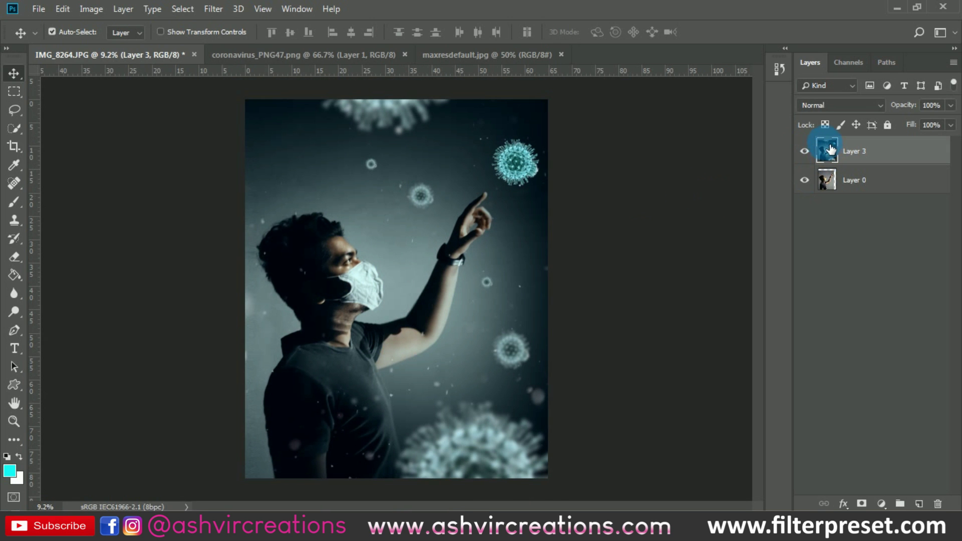
pyautogui.click(805, 152)
pyautogui.click(805, 152)
pyautogui.click(805, 151)
pyautogui.click(805, 152)
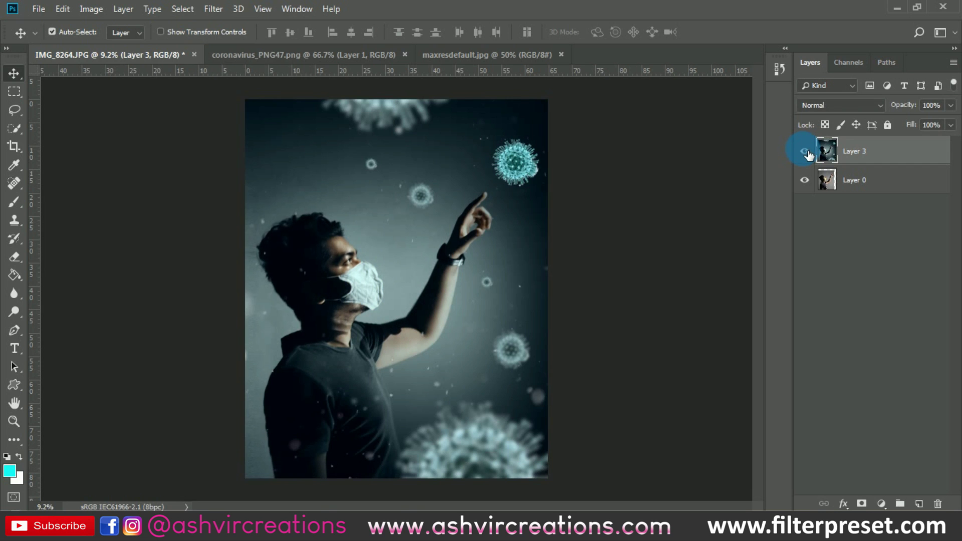
pyautogui.click(806, 152)
pyautogui.click(806, 152)
pyautogui.click(806, 152)
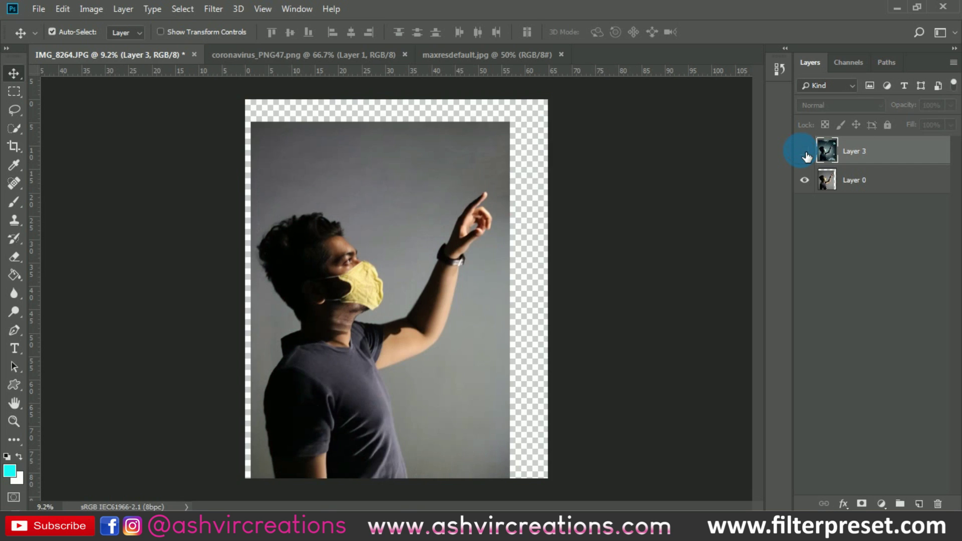
pyautogui.click(806, 152)
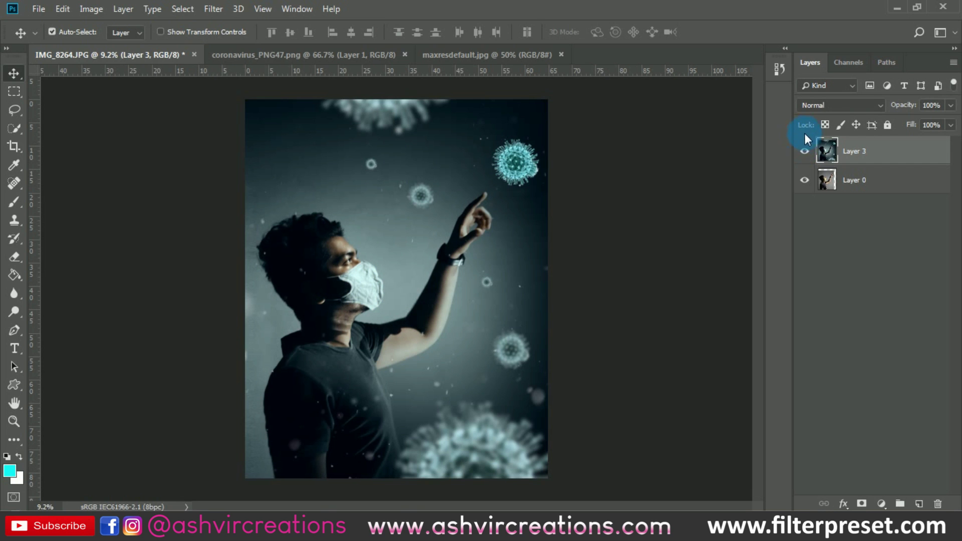
pyautogui.click(805, 152)
pyautogui.click(805, 151)
pyautogui.click(805, 151)
pyautogui.click(805, 152)
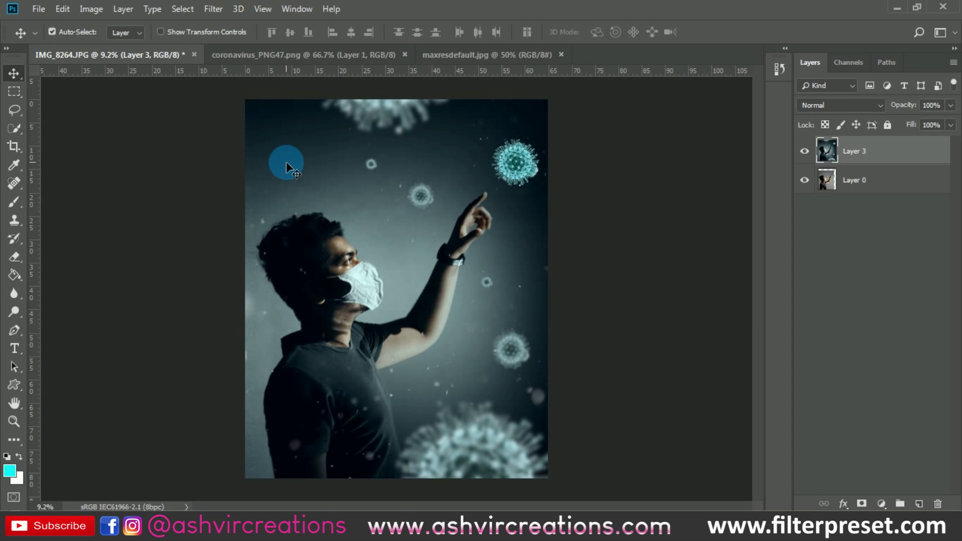
pyautogui.scroll(1, 635, 190)
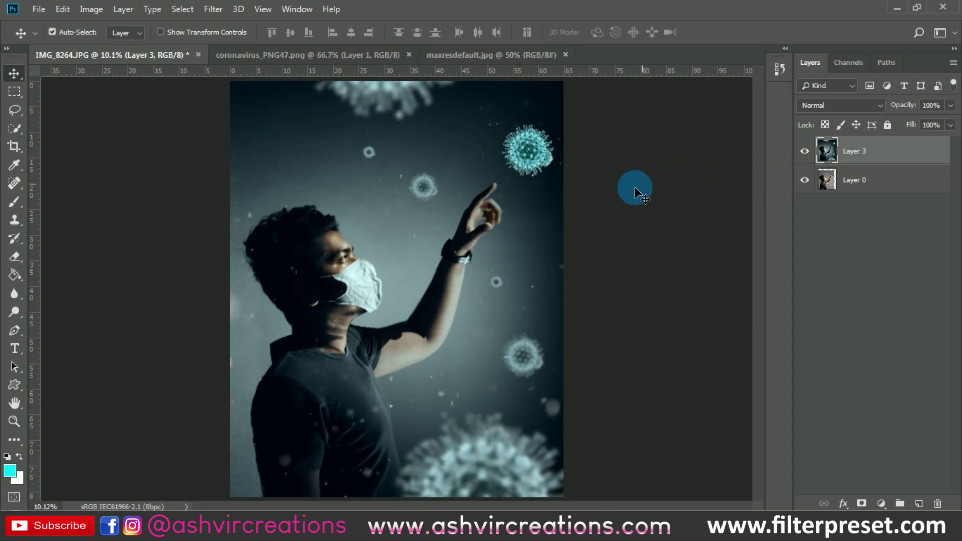
pyautogui.scroll(5, 636, 190)
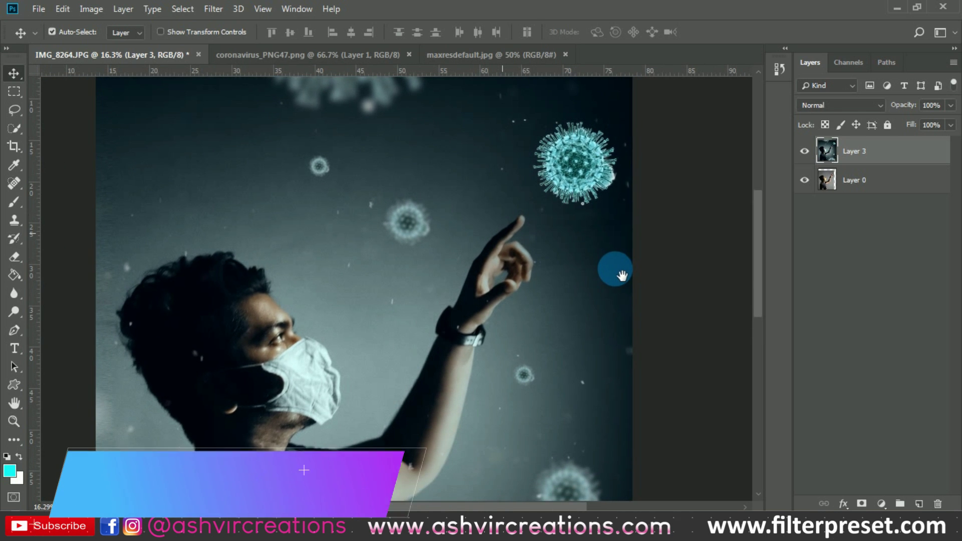
# Compare the merged Layer 3 with the original Layer 0 photo, both close up and with the whole image in view, leaving Layer 3 shown.
pyautogui.moveTo(622, 276); pyautogui.dragTo(616, 242)
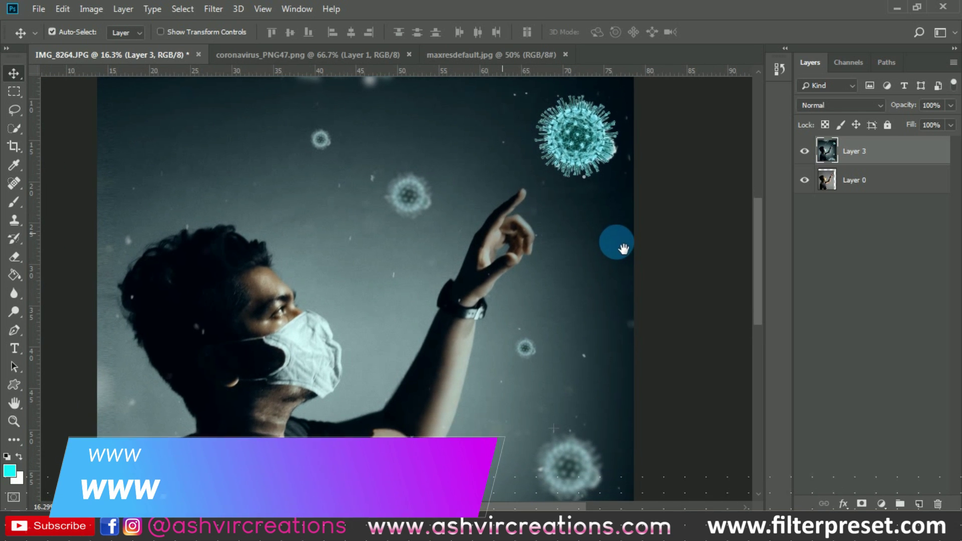
pyautogui.click(806, 151)
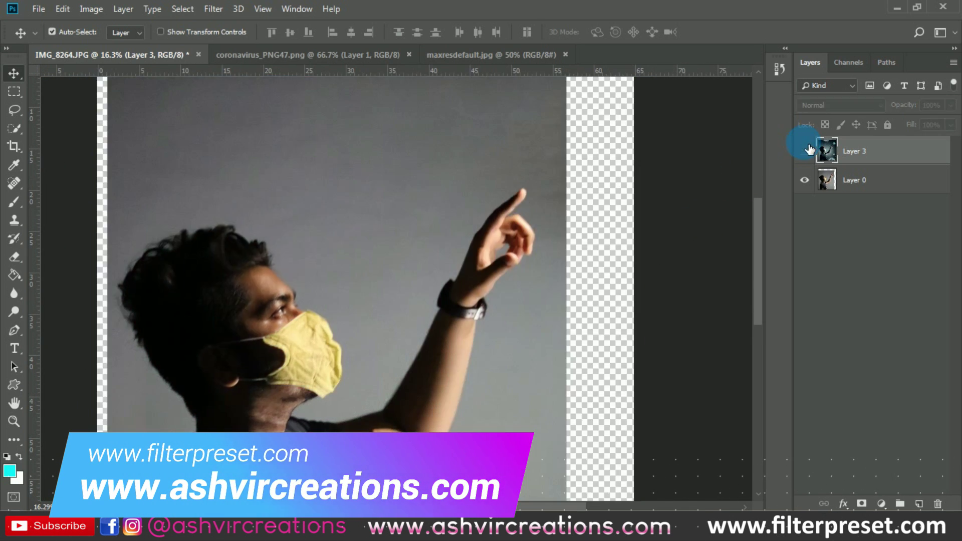
pyautogui.click(806, 150)
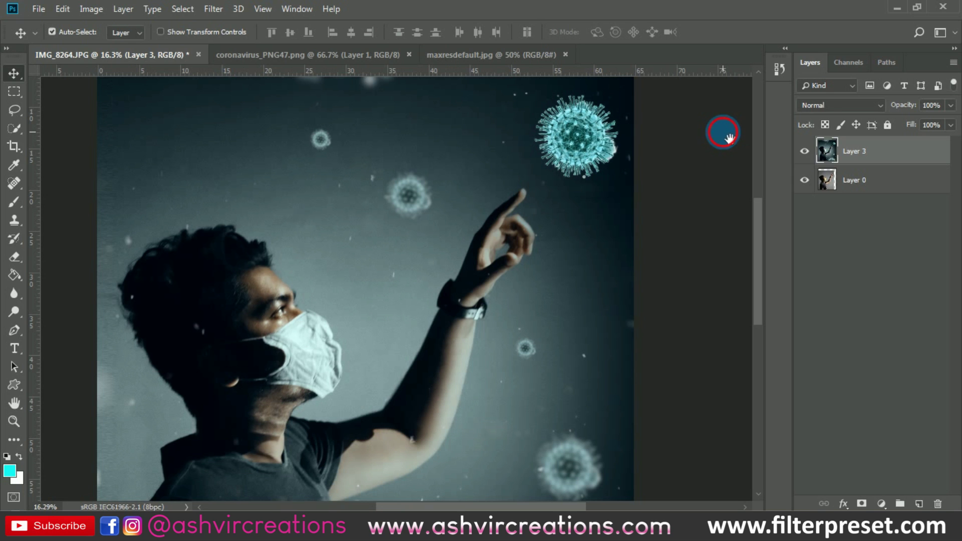
pyautogui.moveTo(730, 138); pyautogui.dragTo(732, 141)
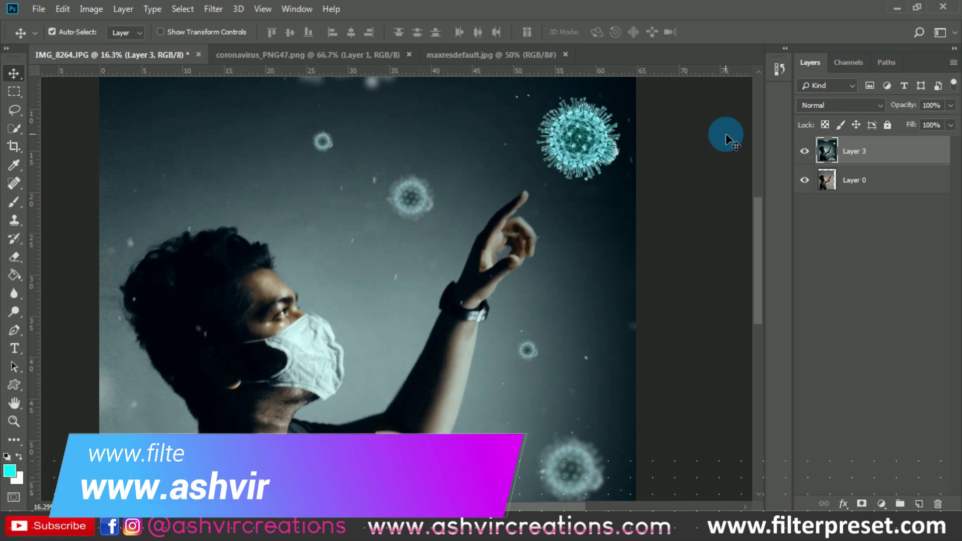
pyautogui.scroll(-2, 727, 135)
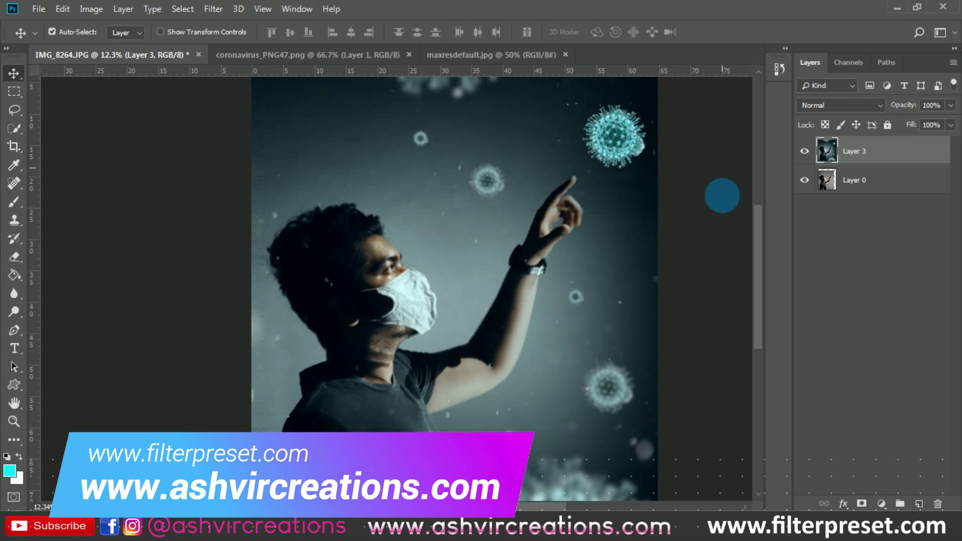
pyautogui.moveTo(722, 193); pyautogui.dragTo(708, 203)
pyautogui.scroll(-1, 706, 201)
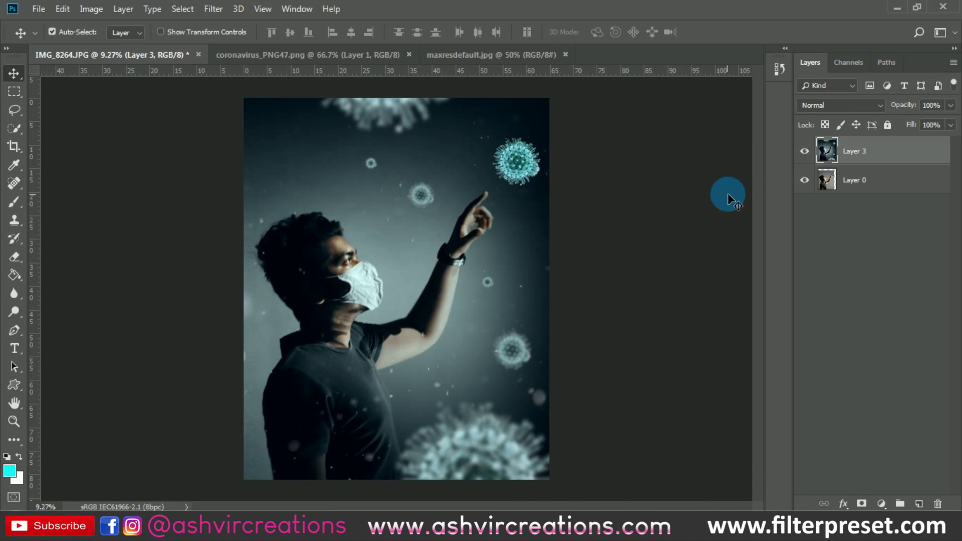
pyautogui.click(805, 151)
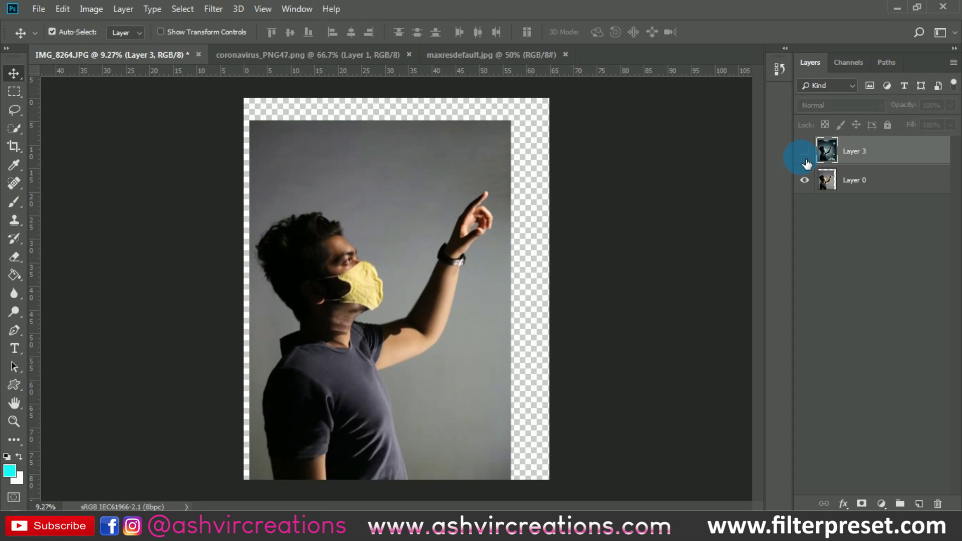
pyautogui.click(806, 160)
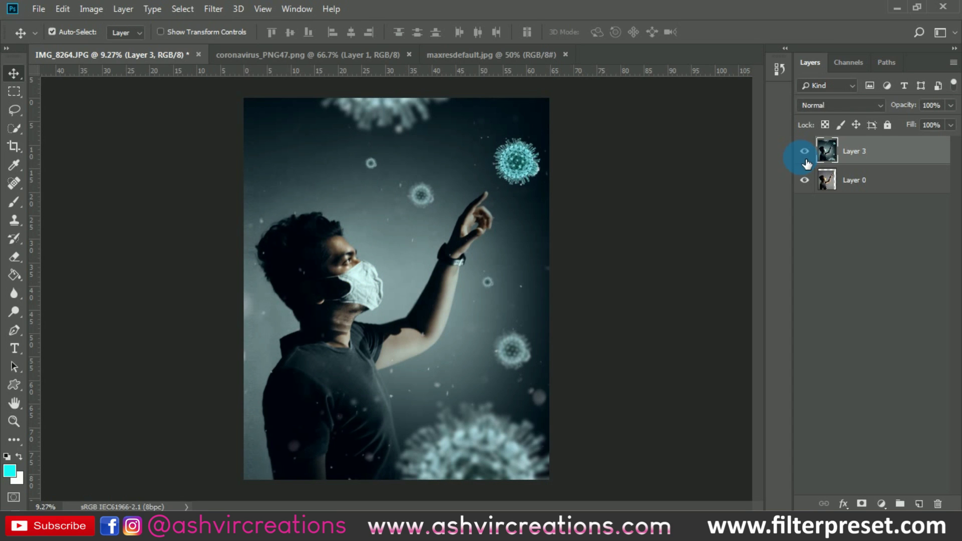